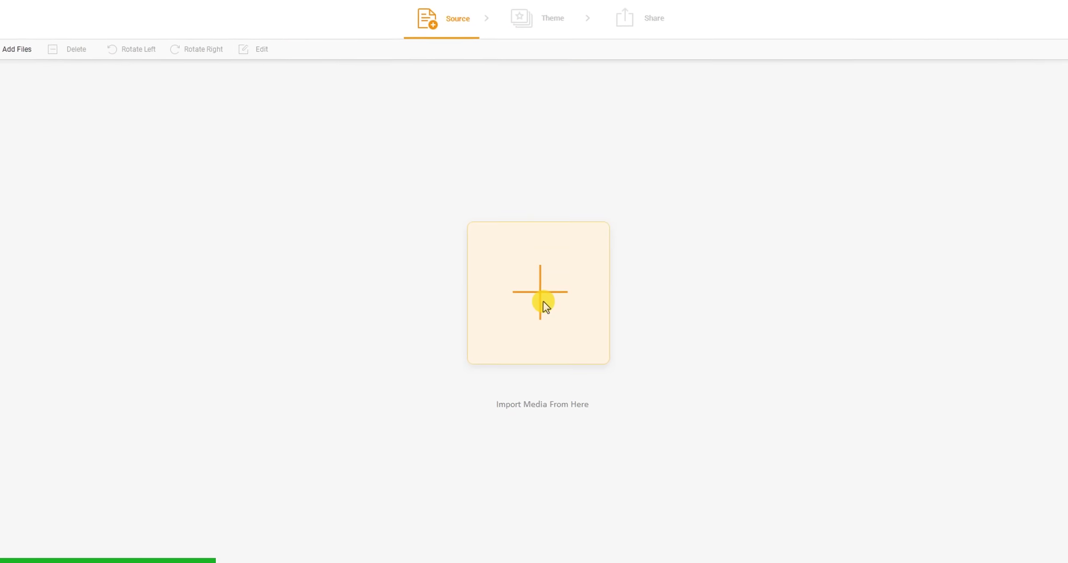
# Import photos 01–06 into the slideshow and add a background music file
pyautogui.click(543, 302)
pyautogui.moveTo(402, 174); pyautogui.dragTo(751, 174)
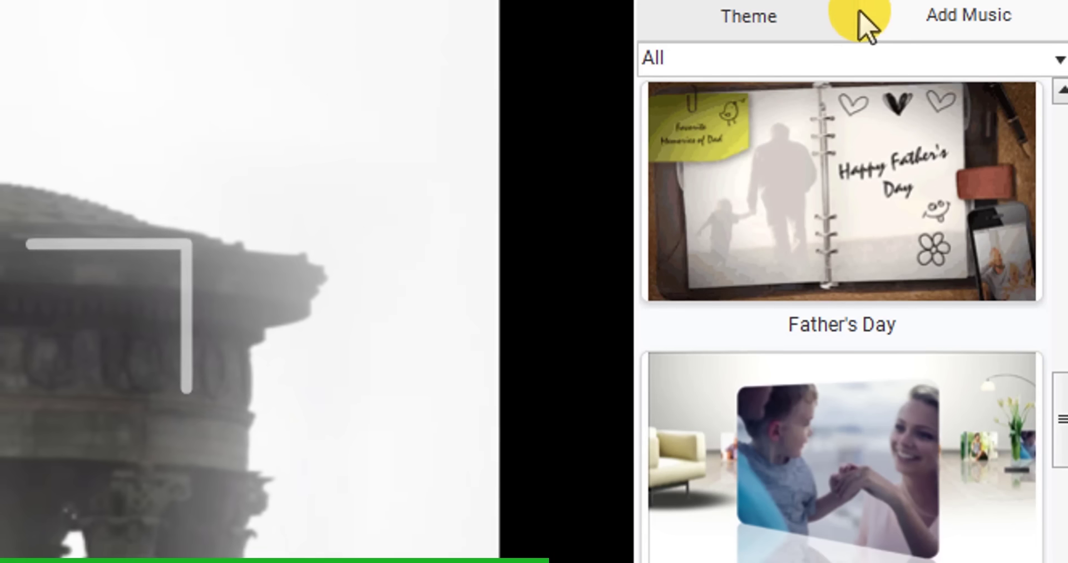
pyautogui.click(992, 16)
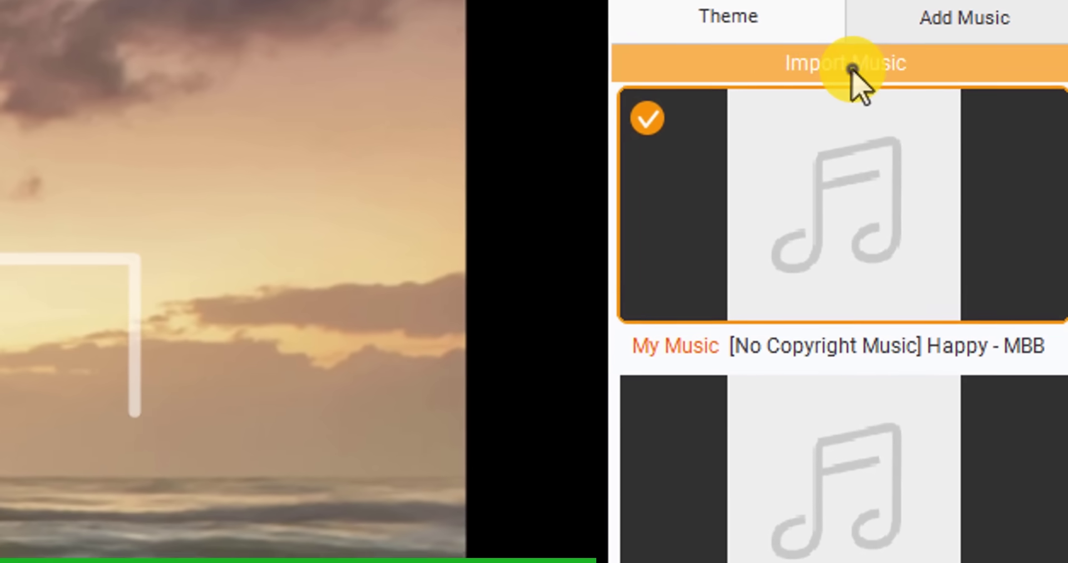
pyautogui.click(860, 63)
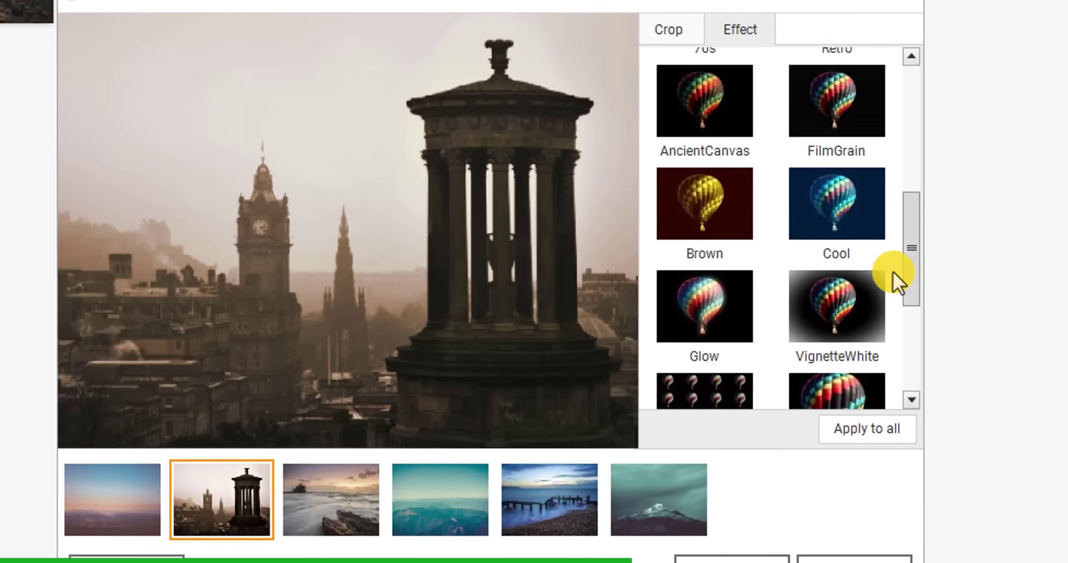
# Apply the Glow effect to the photos and bring up the Online sharing options
pyautogui.scroll(-2, 893, 272)
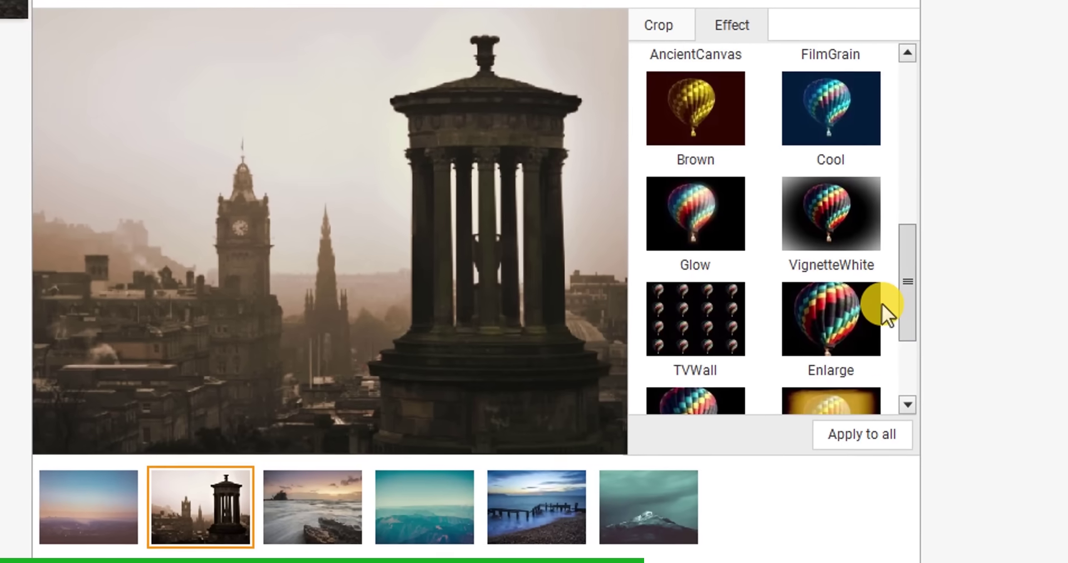
pyautogui.click(713, 219)
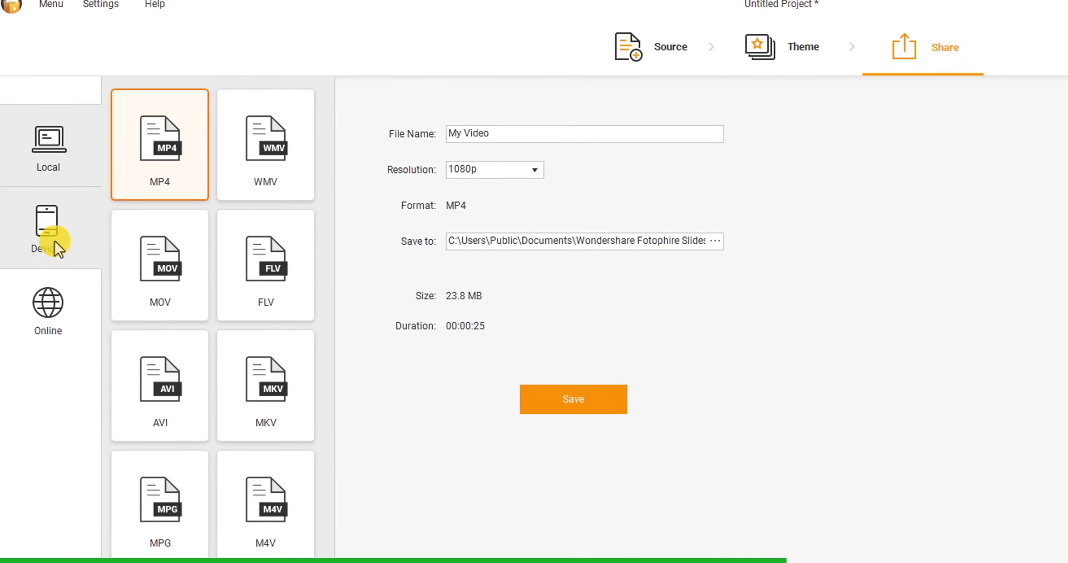
pyautogui.click(46, 305)
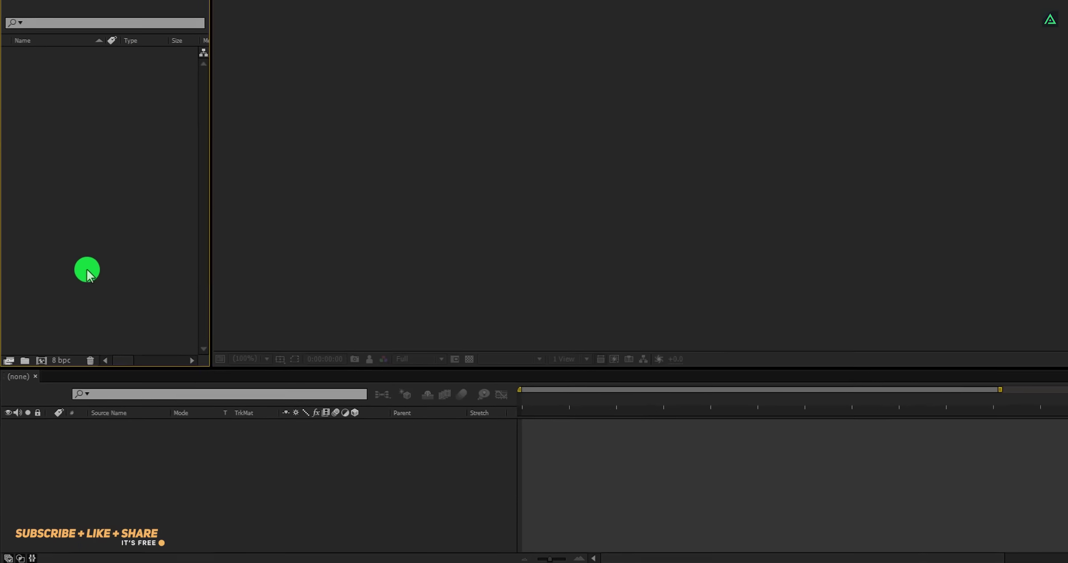
# Create the Quick_Logo_Impact composition at 1920×1080, 30 fps, 10 seconds, with a black background
pyautogui.click(56, 301)
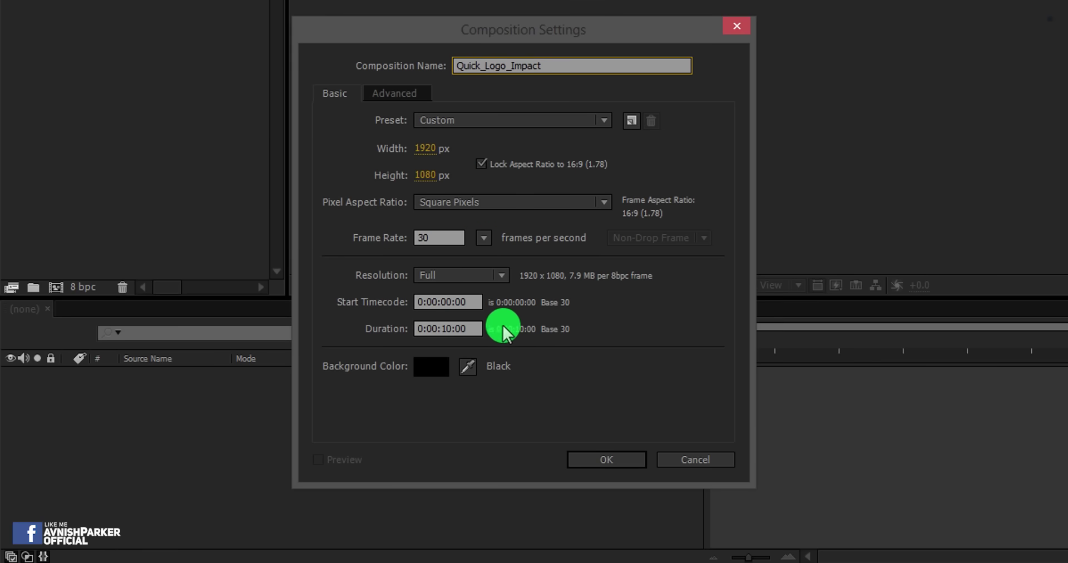
pyautogui.click(603, 460)
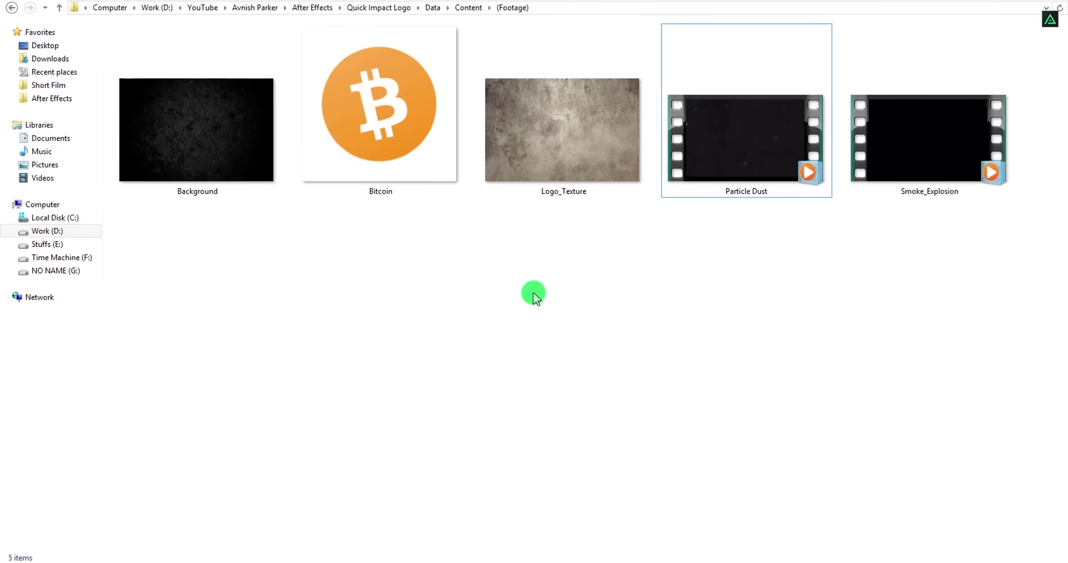
# Import the five asset files into the project
pyautogui.moveTo(1051, 124); pyautogui.dragTo(199, 166)
pyautogui.moveTo(215, 126); pyautogui.dragTo(85, 181)
pyautogui.click(85, 181)
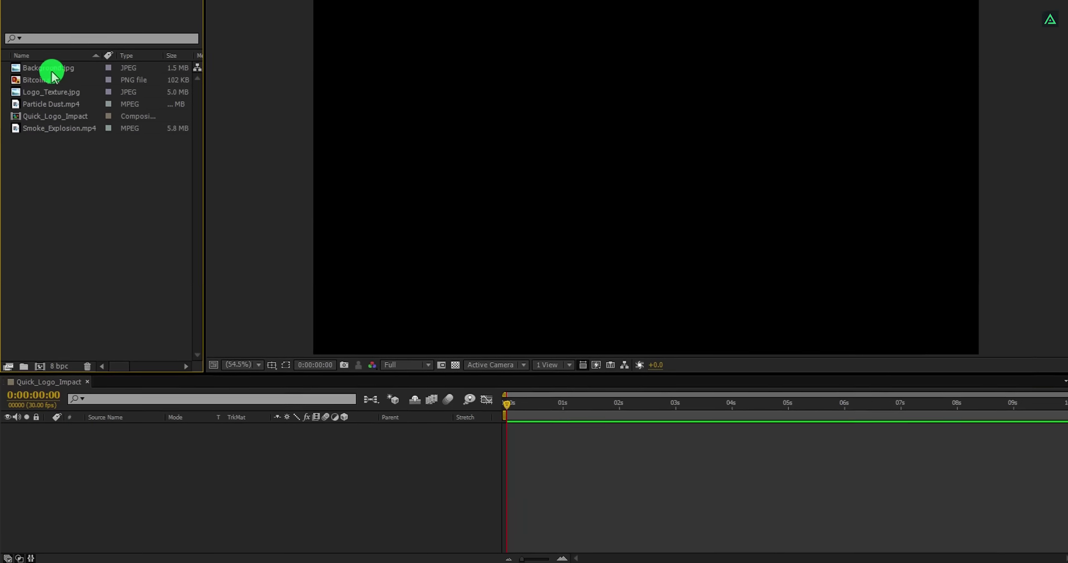
# Layer Bitcoin.png above Background.jpg in the composition and scale the logo to 60%
pyautogui.moveTo(52, 73); pyautogui.dragTo(127, 432)
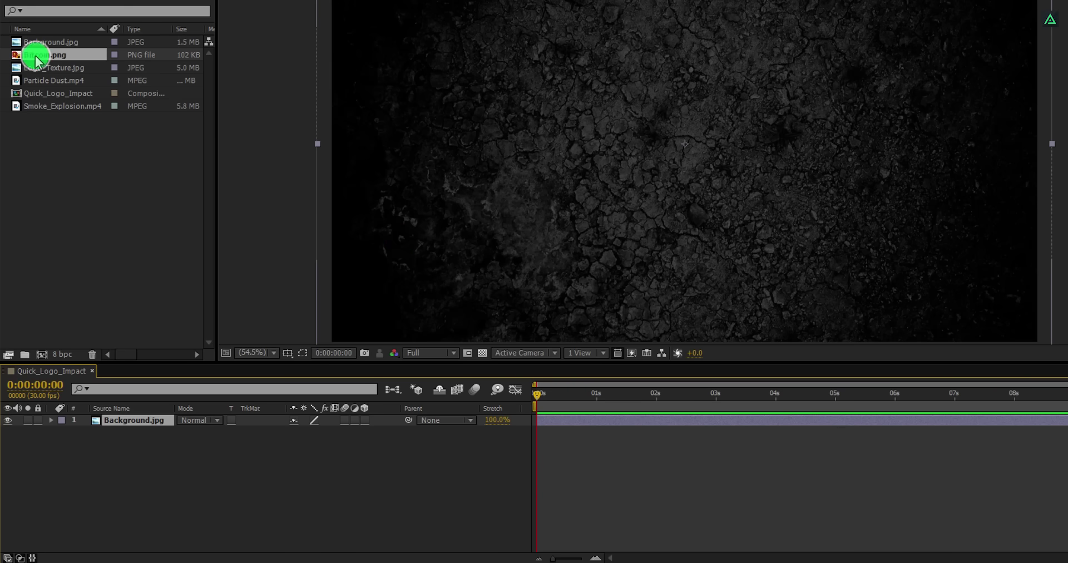
pyautogui.moveTo(36, 60); pyautogui.dragTo(126, 322)
pyautogui.moveTo(127, 420); pyautogui.dragTo(127, 419)
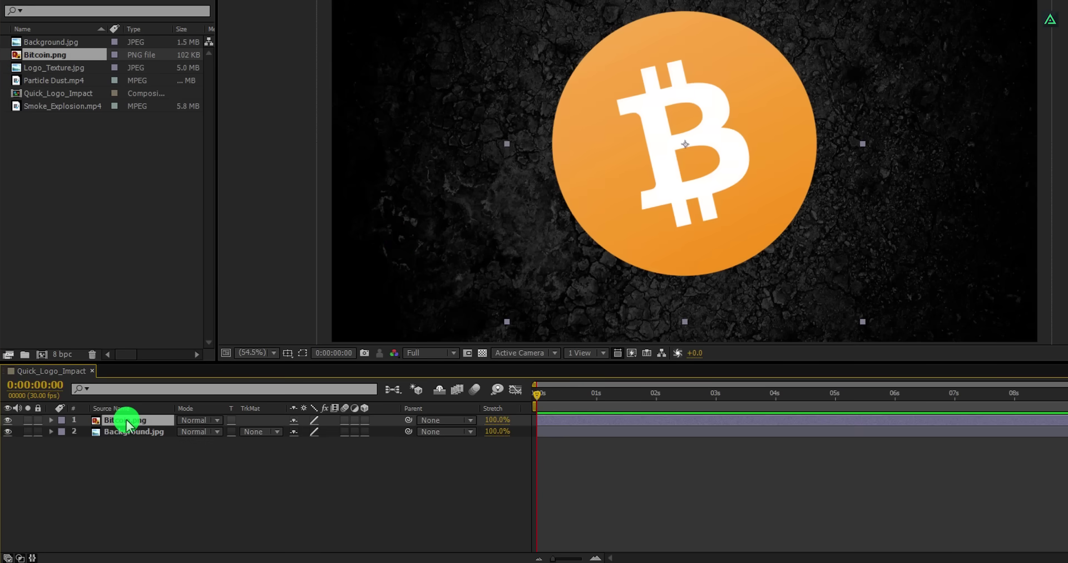
pyautogui.press('s')
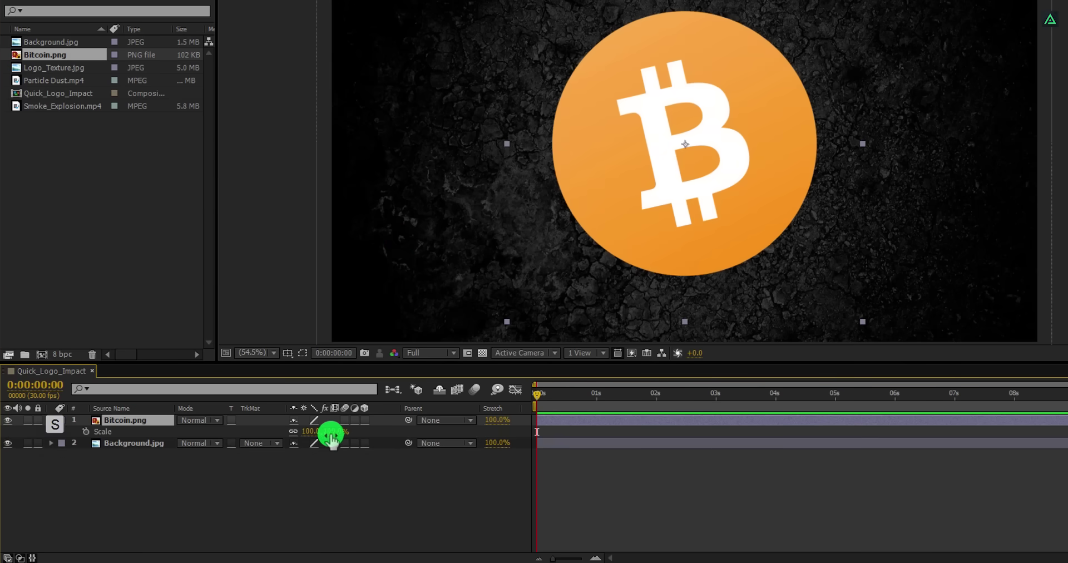
pyautogui.moveTo(329, 431); pyautogui.dragTo(310, 436)
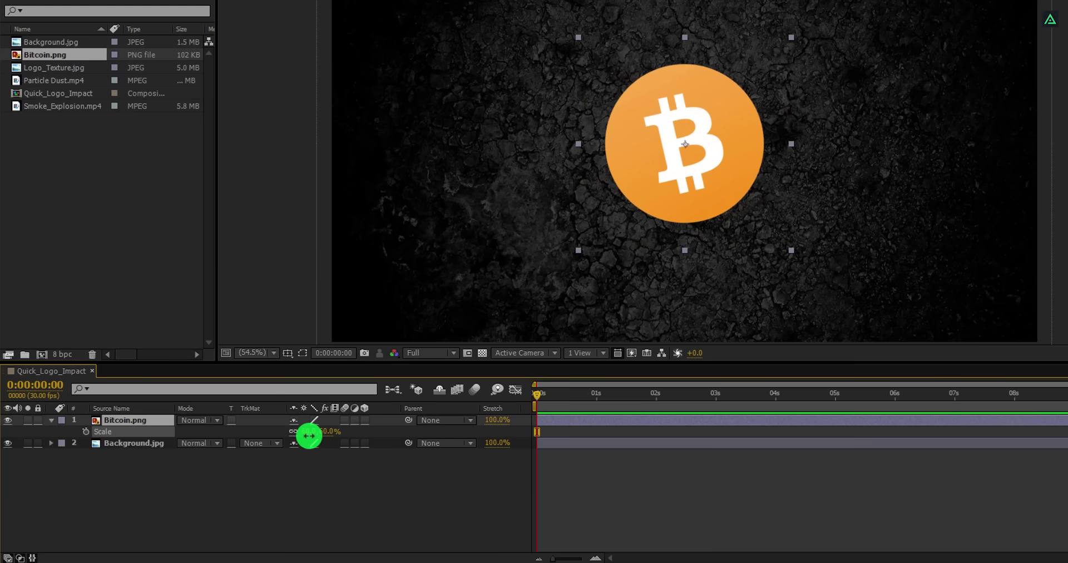
# Pre-compose the Bitcoin layer into a new composition named Logo_Comp
pyautogui.rightClick(148, 427)
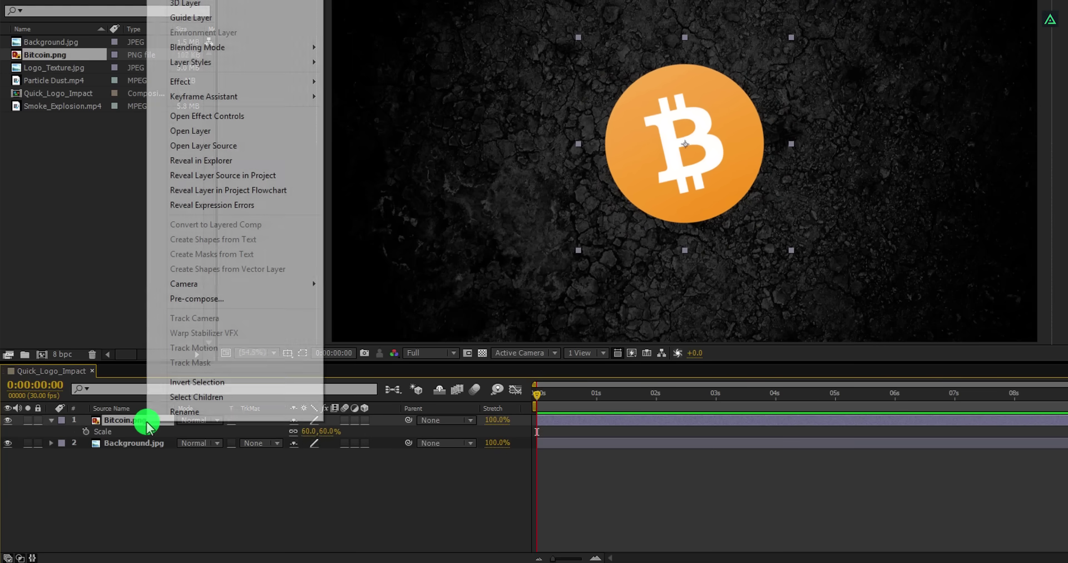
pyautogui.click(206, 292)
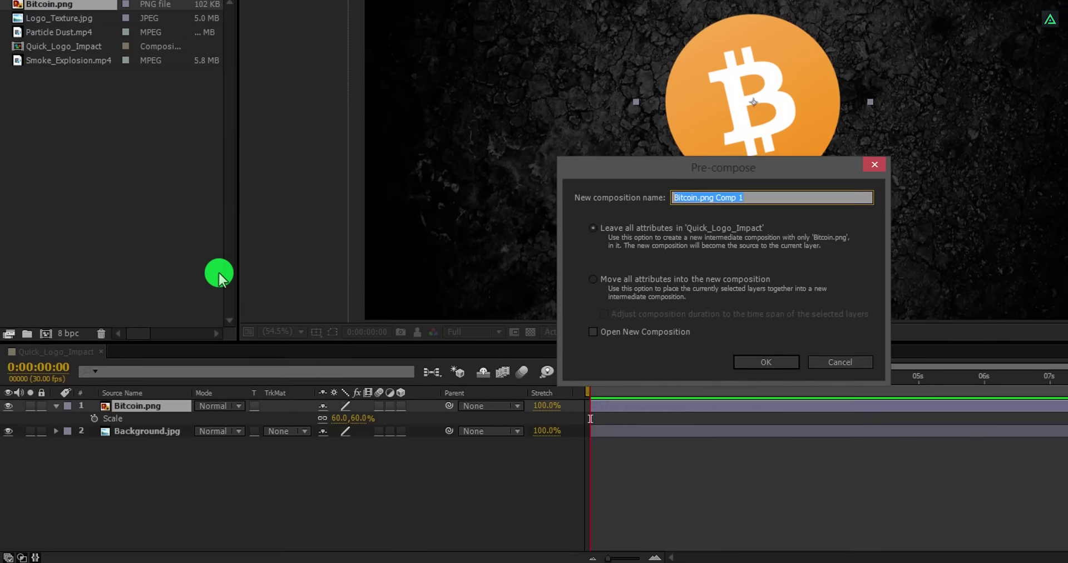
pyautogui.write('Logo_Comp')
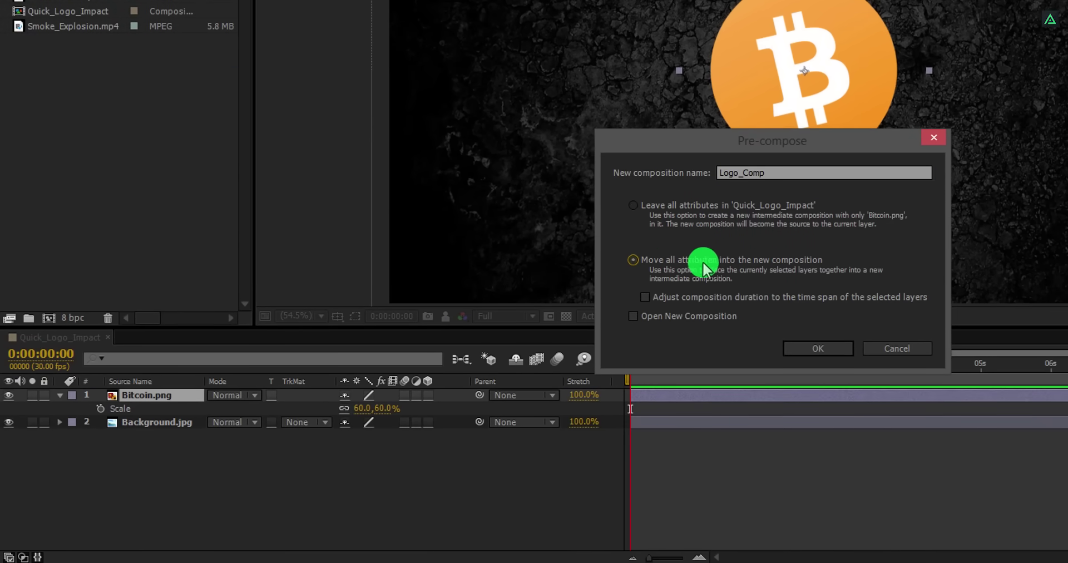
pyautogui.click(807, 349)
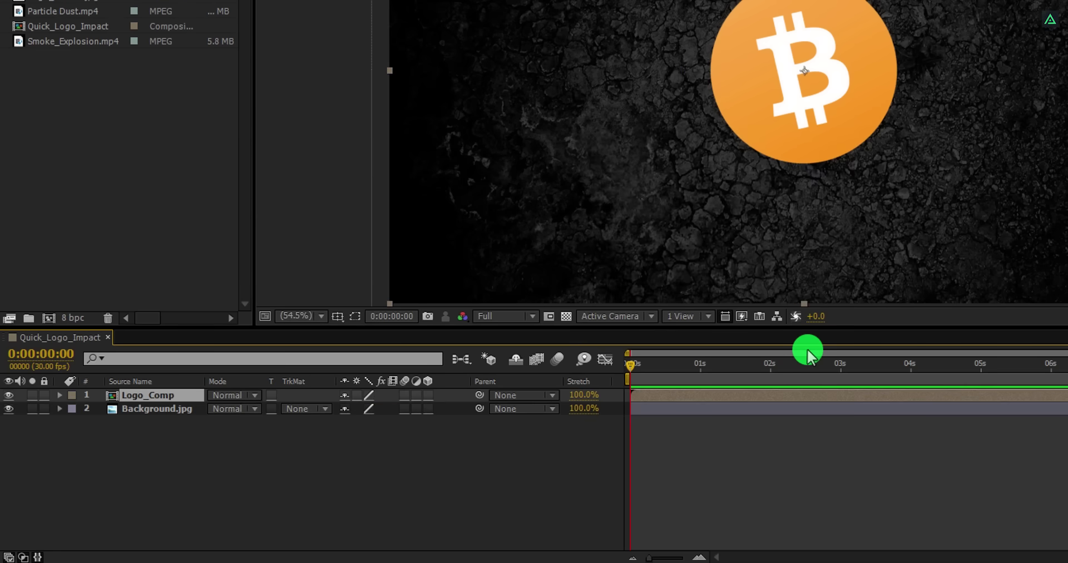
# Inside Logo_Comp, pre-compose Bitcoin.png again as Logo_Texture
pyautogui.doubleClick(182, 398)
pyautogui.click(182, 398)
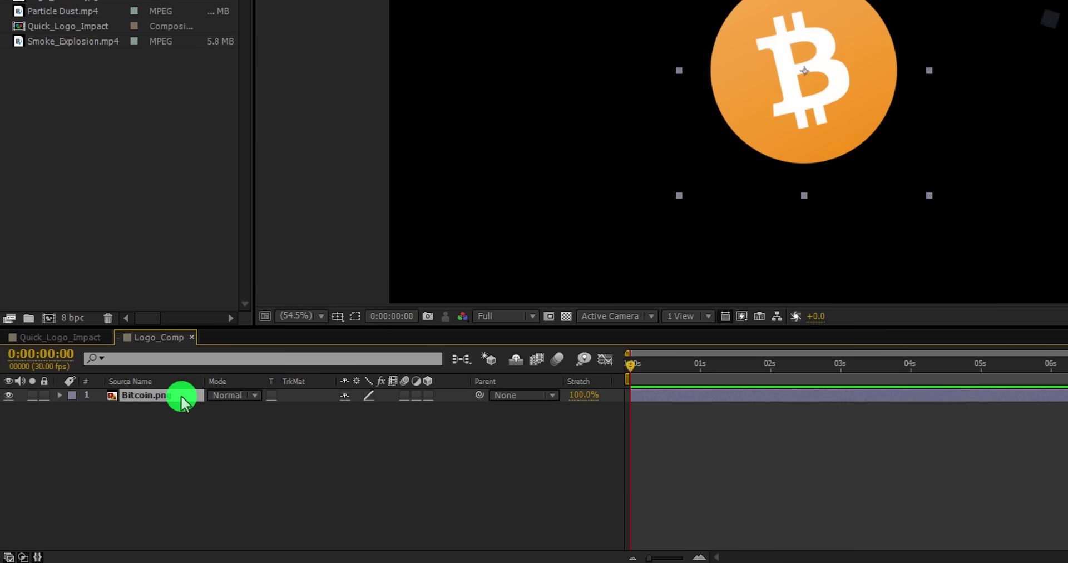
pyautogui.rightClick(182, 398)
pyautogui.click(265, 251)
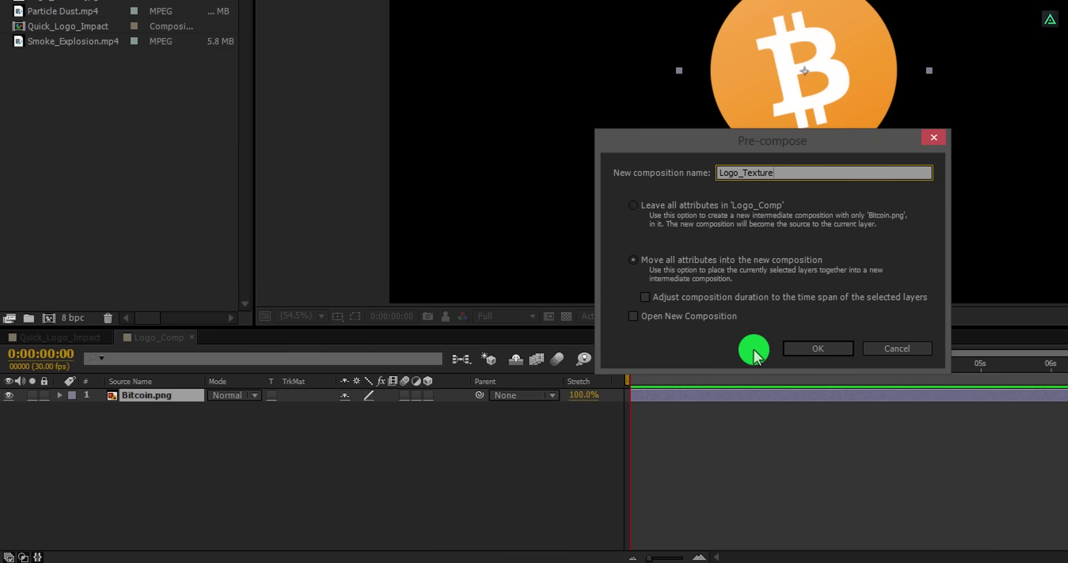
pyautogui.click(805, 349)
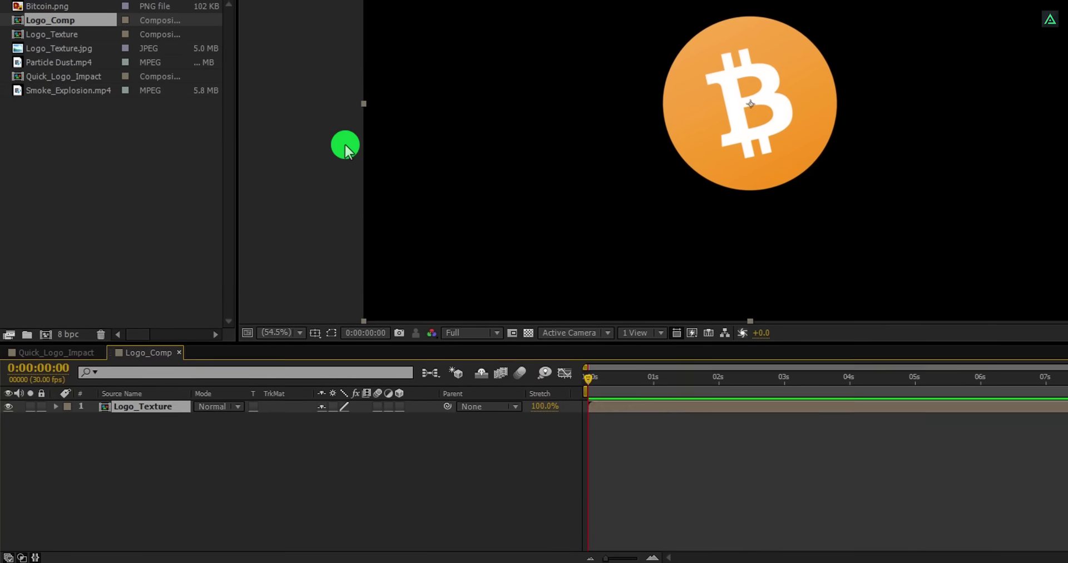
# Place Logo_Texture.jpg beneath the logo layer in Logo_Comp
pyautogui.click(67, 49)
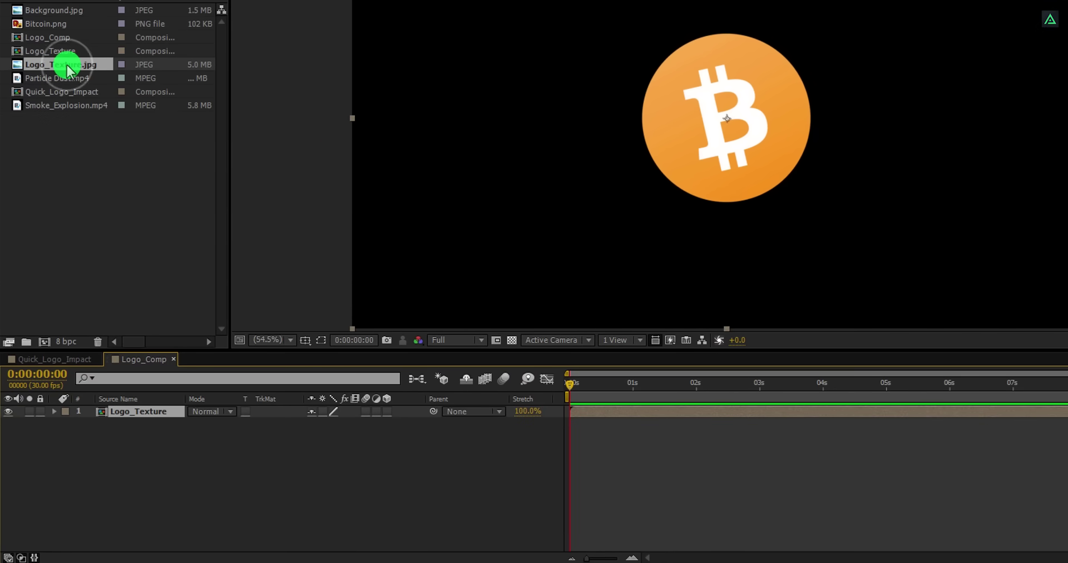
pyautogui.moveTo(70, 77); pyautogui.dragTo(147, 430)
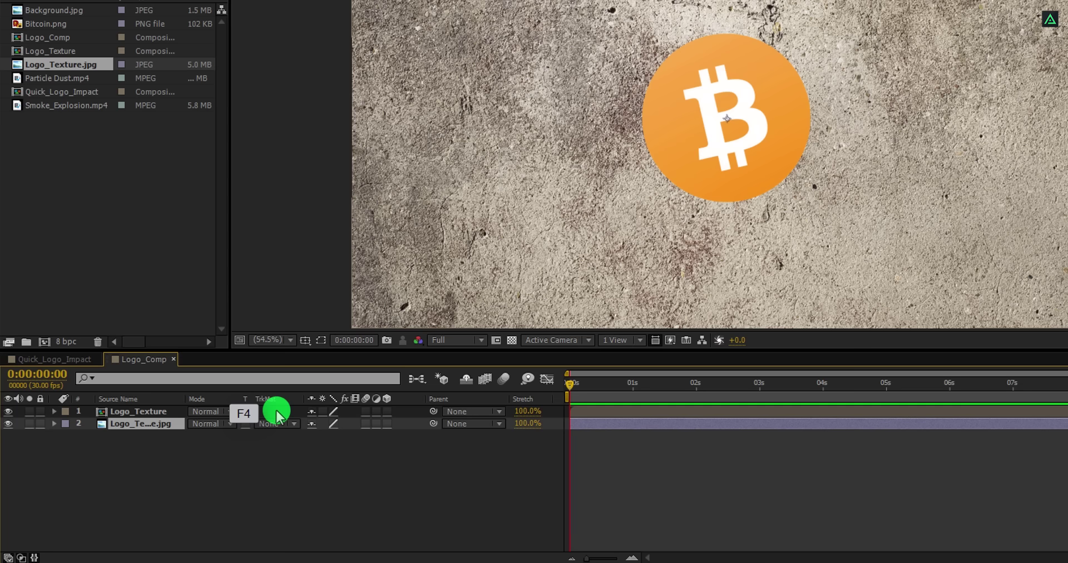
pyautogui.press('F4')
pyautogui.press('F4')
pyautogui.press('F4')
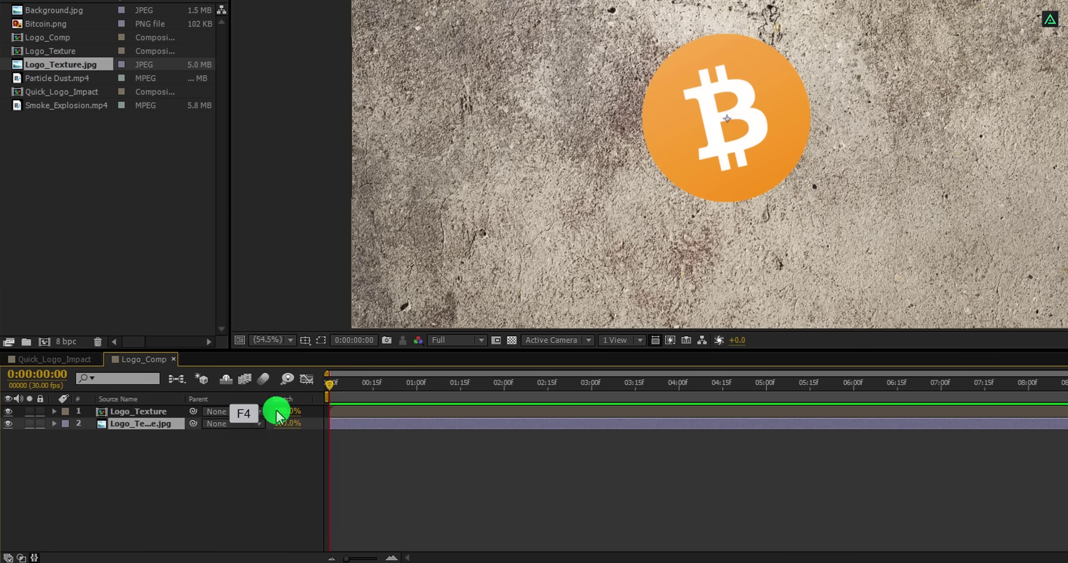
pyautogui.press('F4')
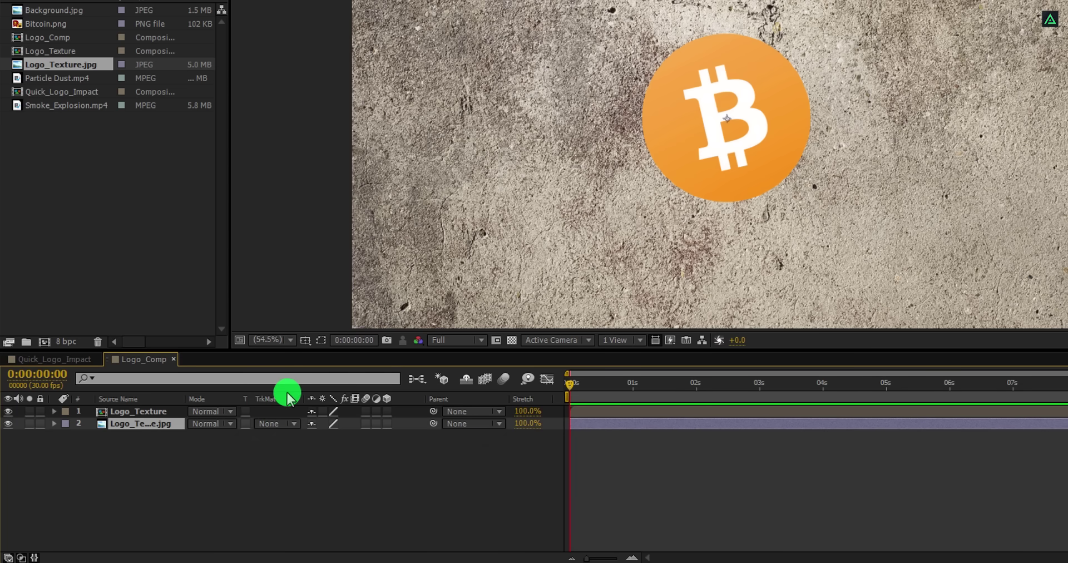
# Show the Modes columns, set the texture's Track Matte to Alpha Matte 'Logo_Texture', and scale it to 30%
pyautogui.rightClick(287, 392)
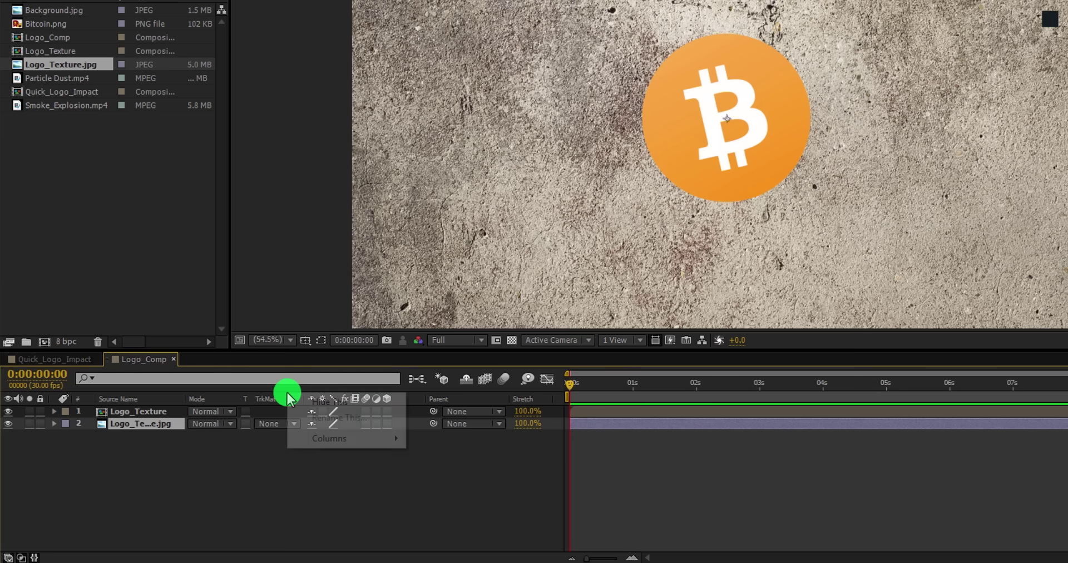
pyautogui.click(328, 438)
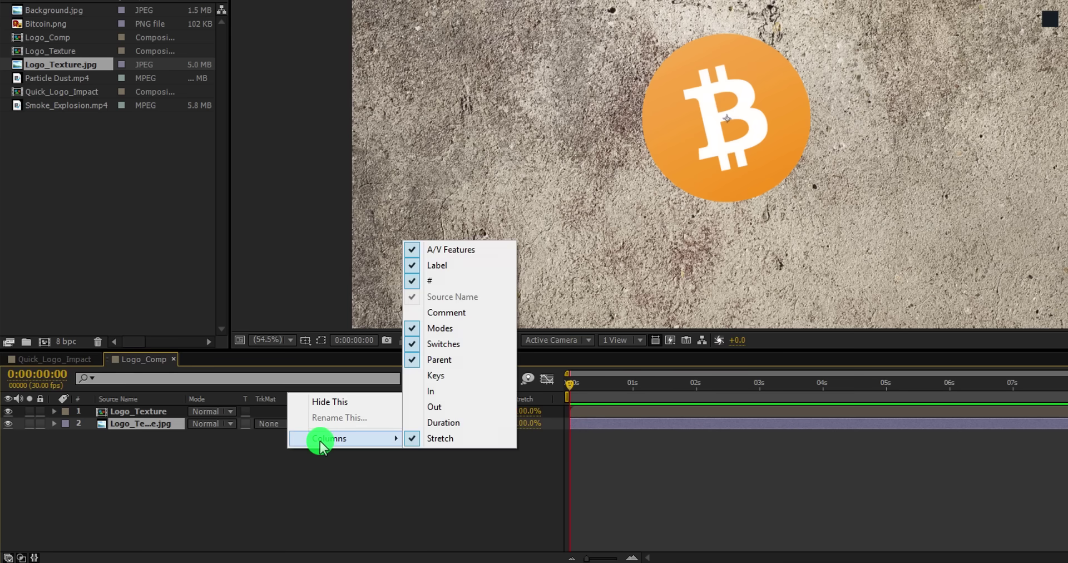
pyautogui.click(469, 329)
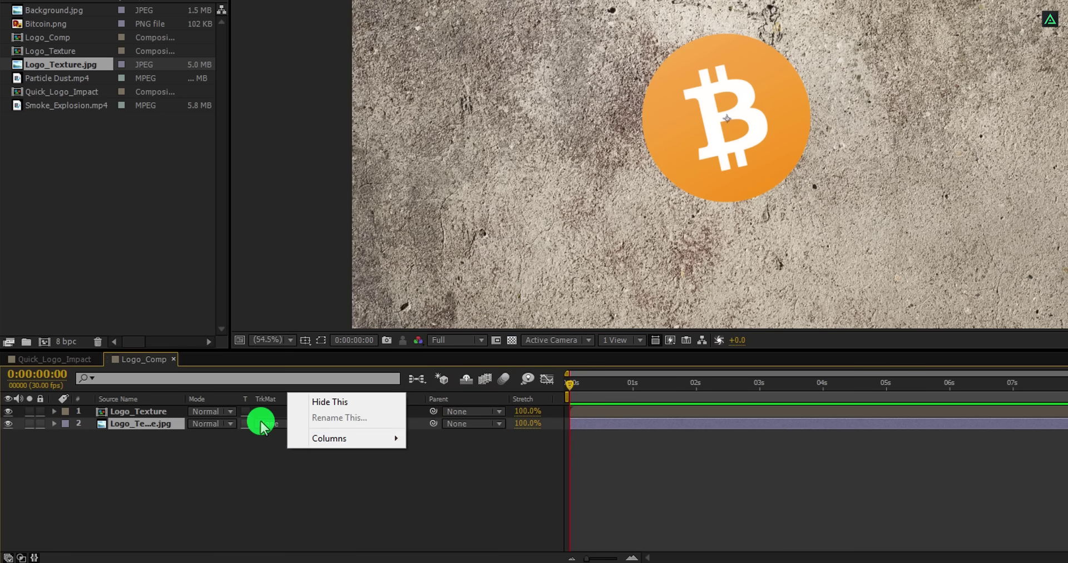
pyautogui.click(262, 426)
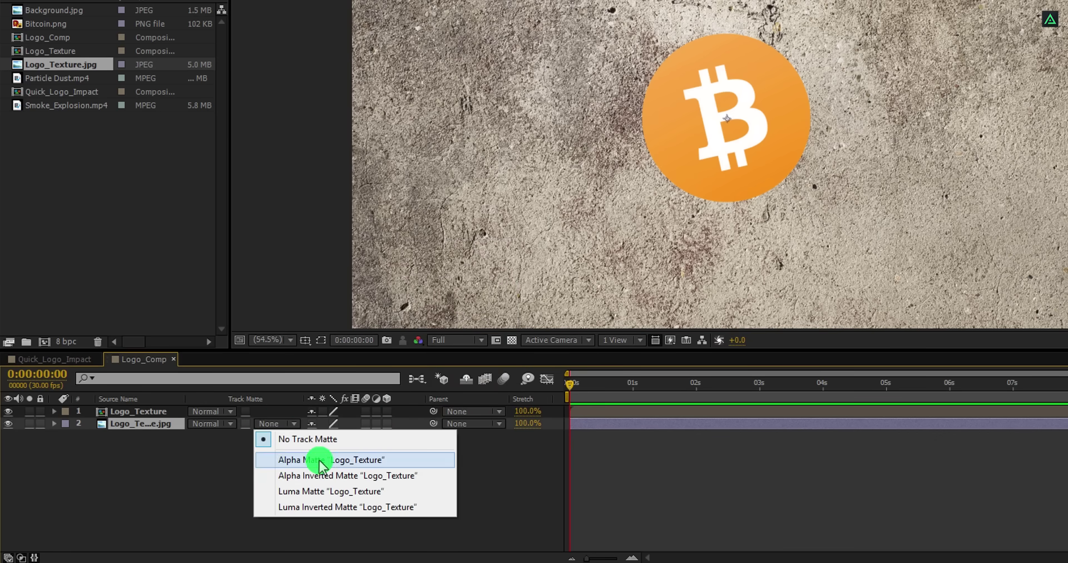
pyautogui.click(300, 460)
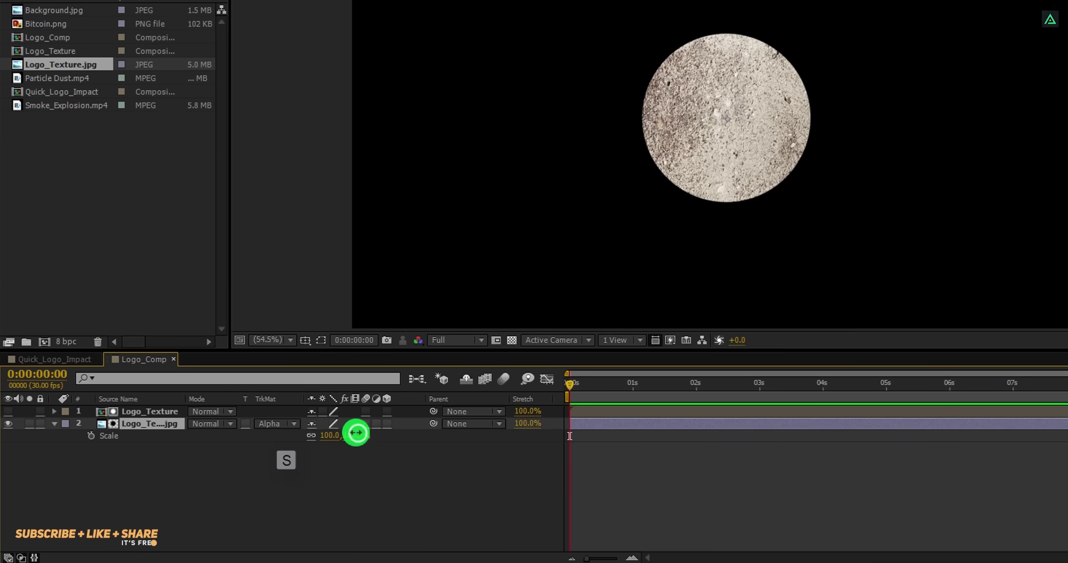
pyautogui.moveTo(357, 432); pyautogui.dragTo(313, 438)
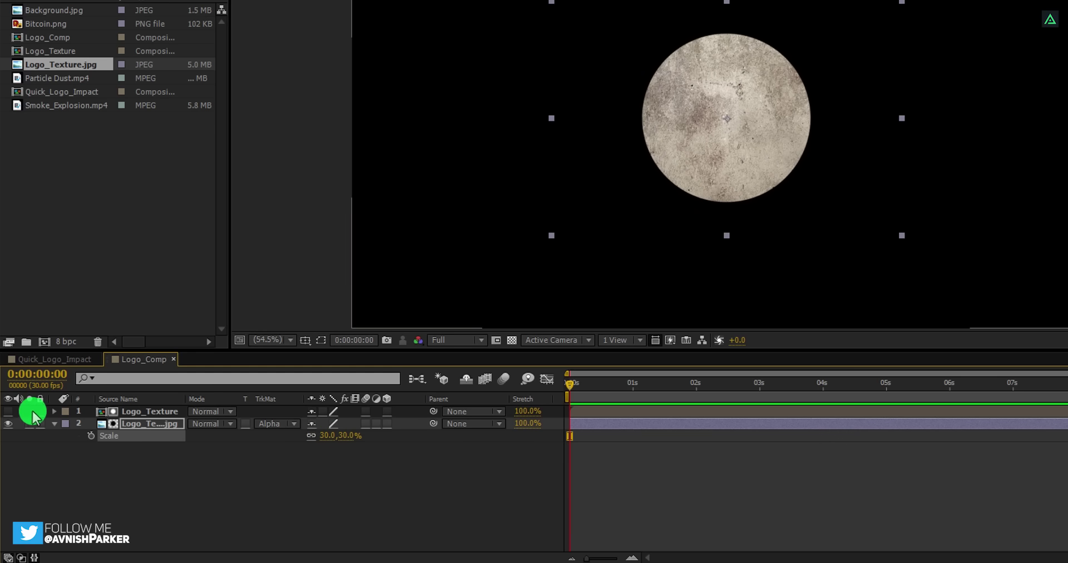
# Turn the logo layer back on and set Logo_Texture's blending mode to Multiply
pyautogui.click(12, 413)
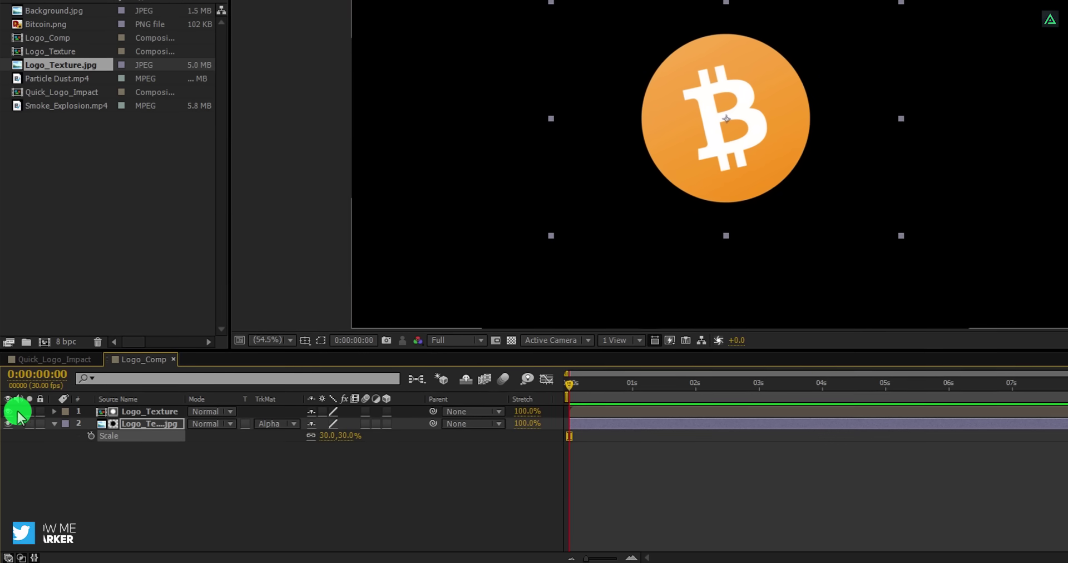
pyautogui.click(147, 411)
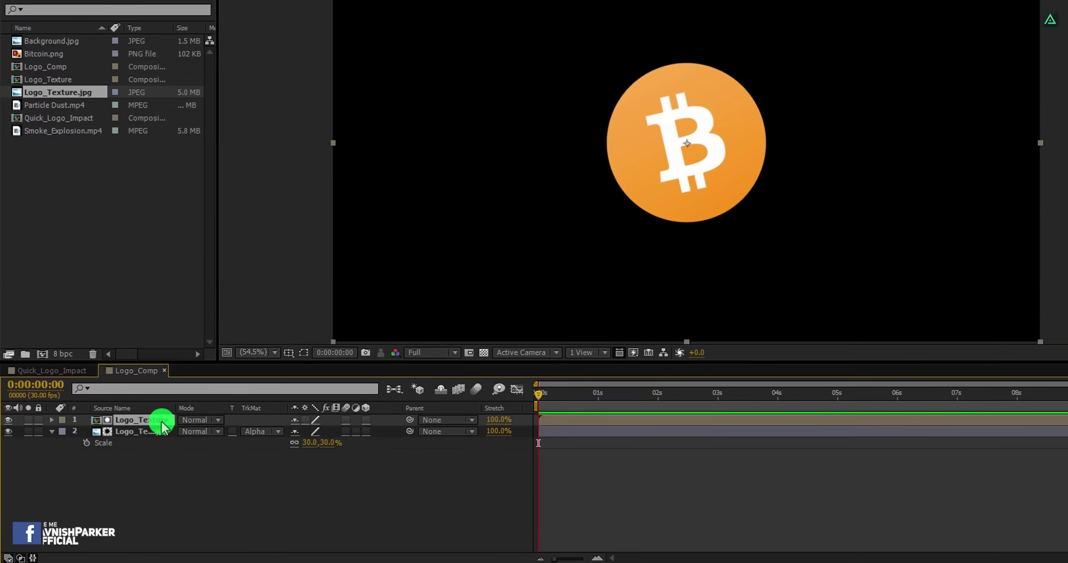
pyautogui.click(200, 418)
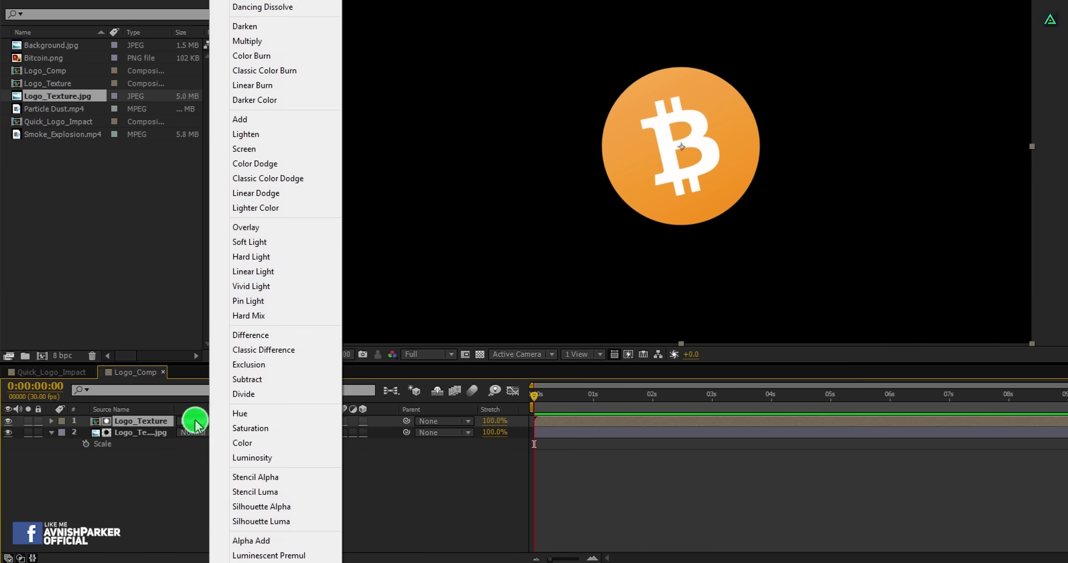
pyautogui.click(259, 42)
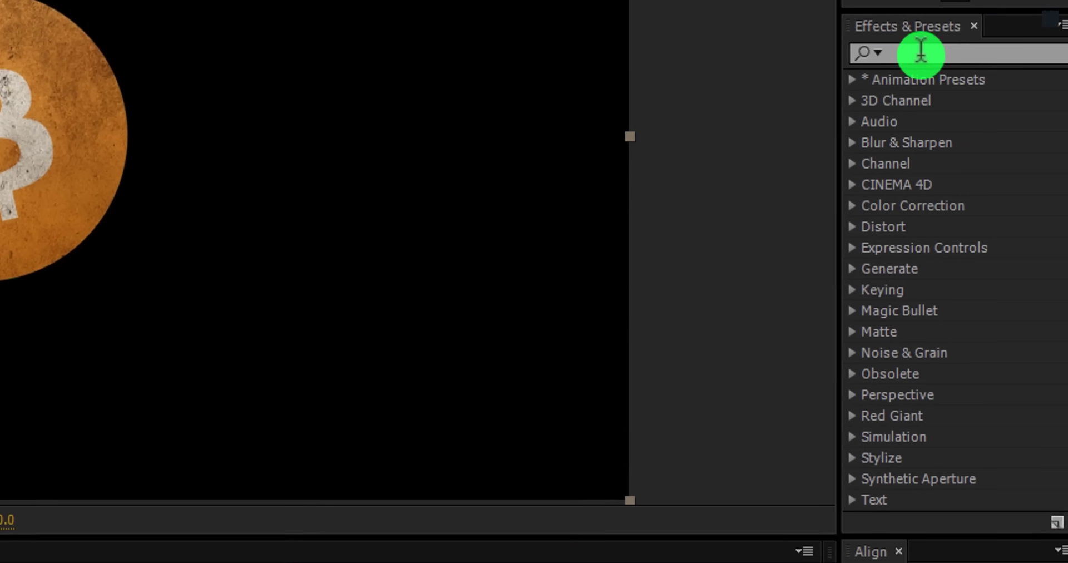
# Apply Gradient Wipe to Logo_Texture with Logo_Texture.jpg as gradient layer and 36% completion
pyautogui.click(1066, 83)
pyautogui.write('gr')
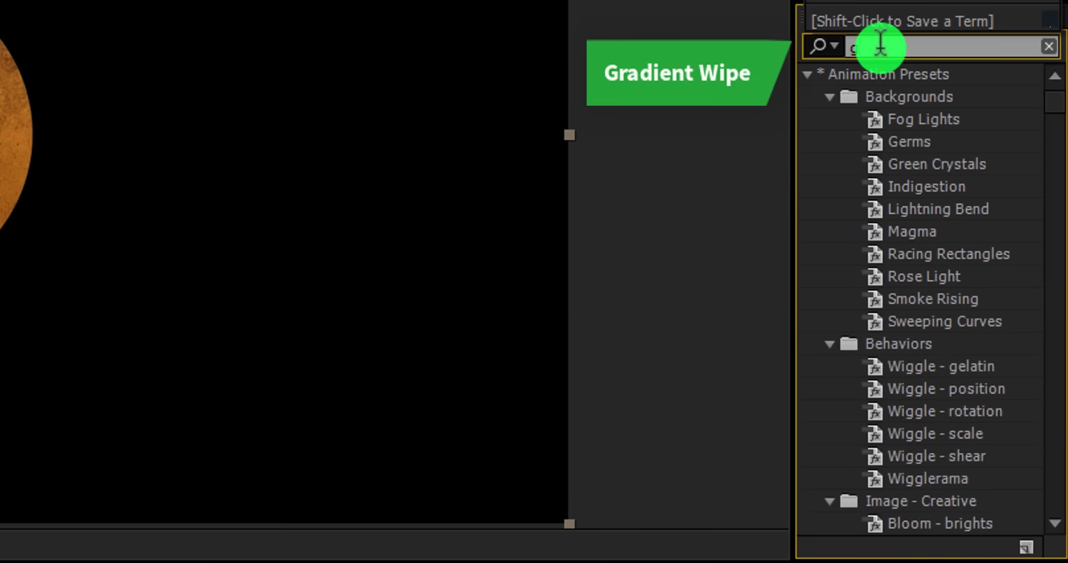
pyautogui.write('adien')
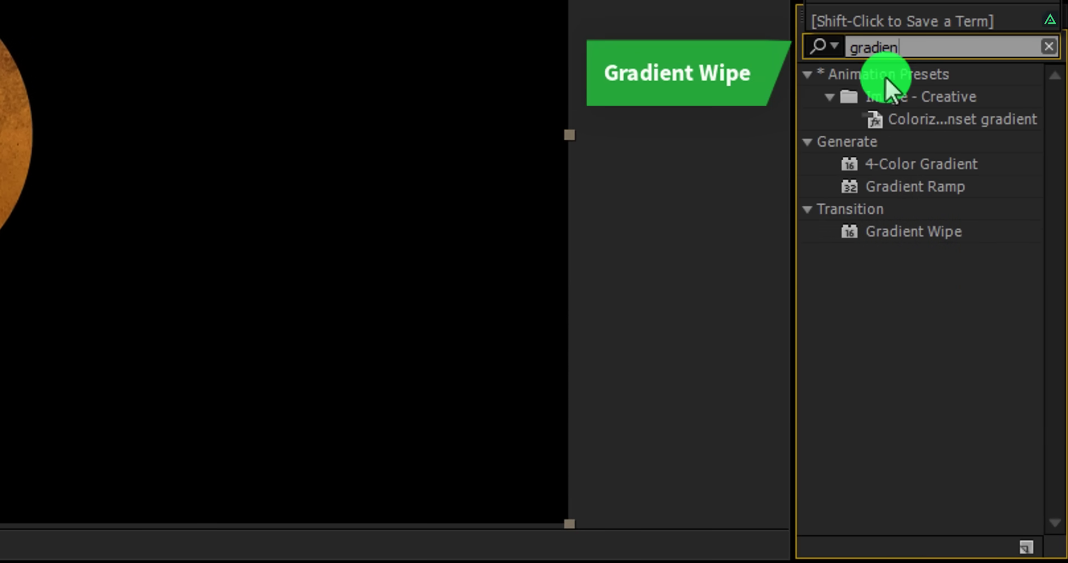
pyautogui.doubleClick(920, 234)
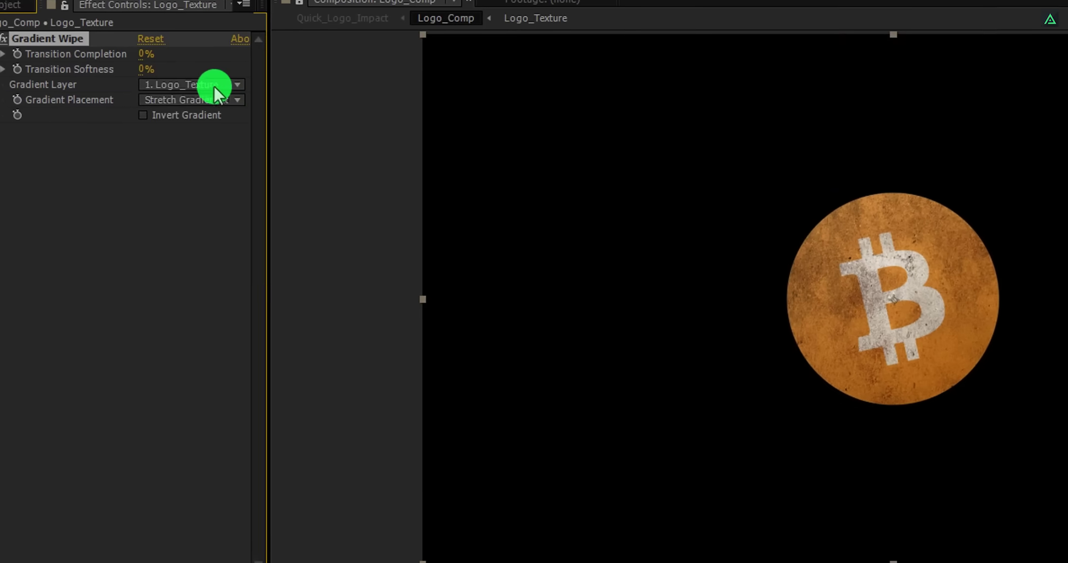
pyautogui.click(216, 89)
pyautogui.click(229, 152)
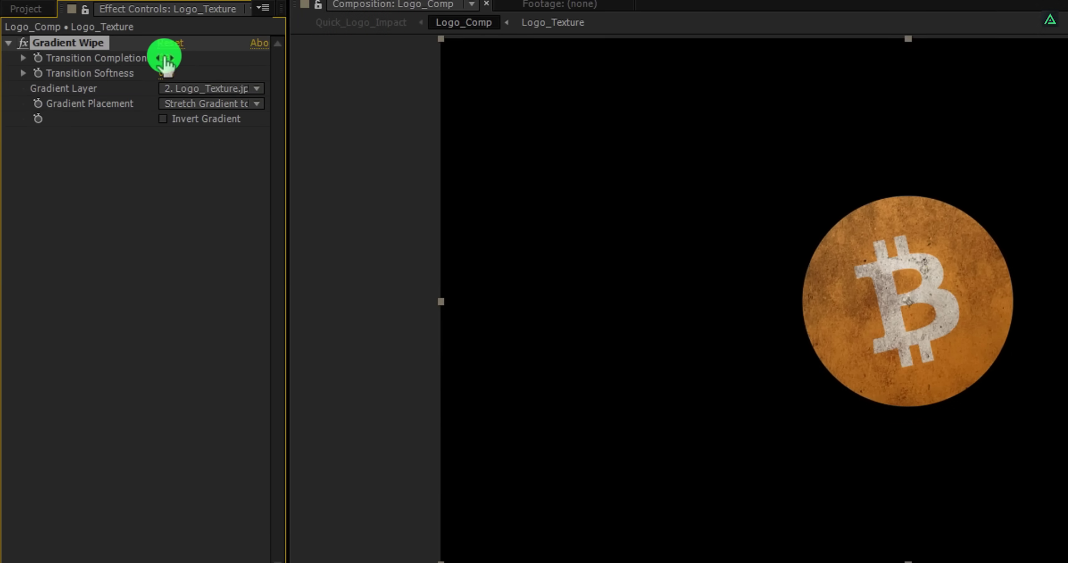
pyautogui.moveTo(165, 55); pyautogui.dragTo(203, 58)
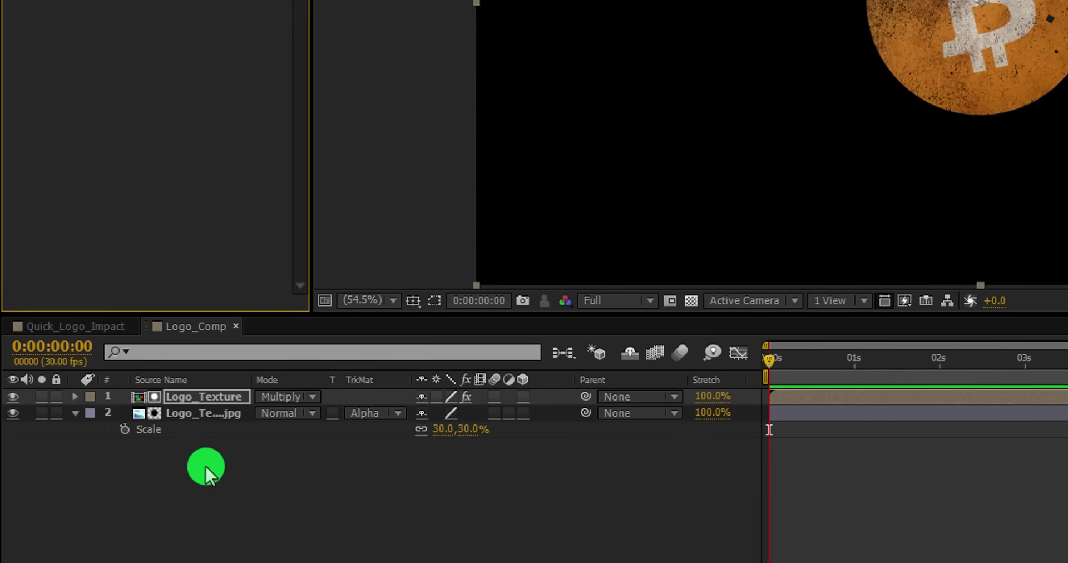
pyautogui.rightClick(208, 416)
# Add a new adjustment layer and rename it Displacement
pyautogui.moveTo(239, 227)
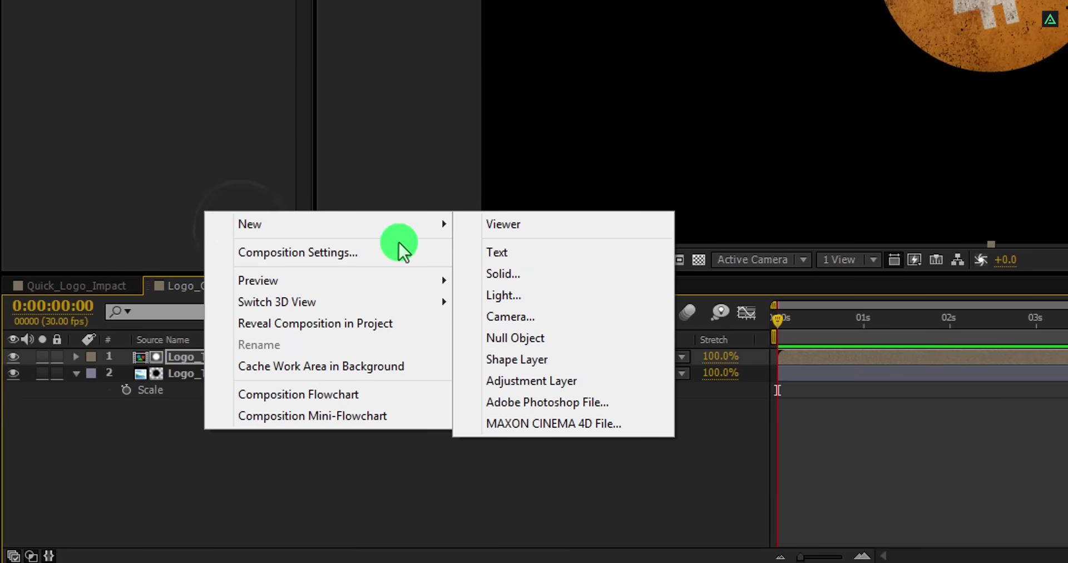
pyautogui.click(596, 380)
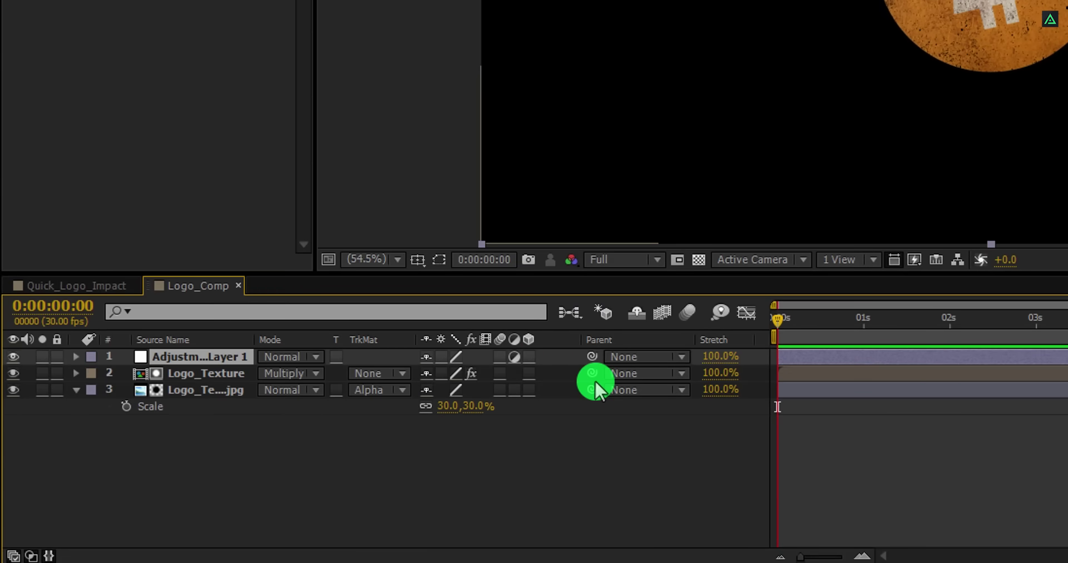
pyautogui.press('Return')
pyautogui.write('D')
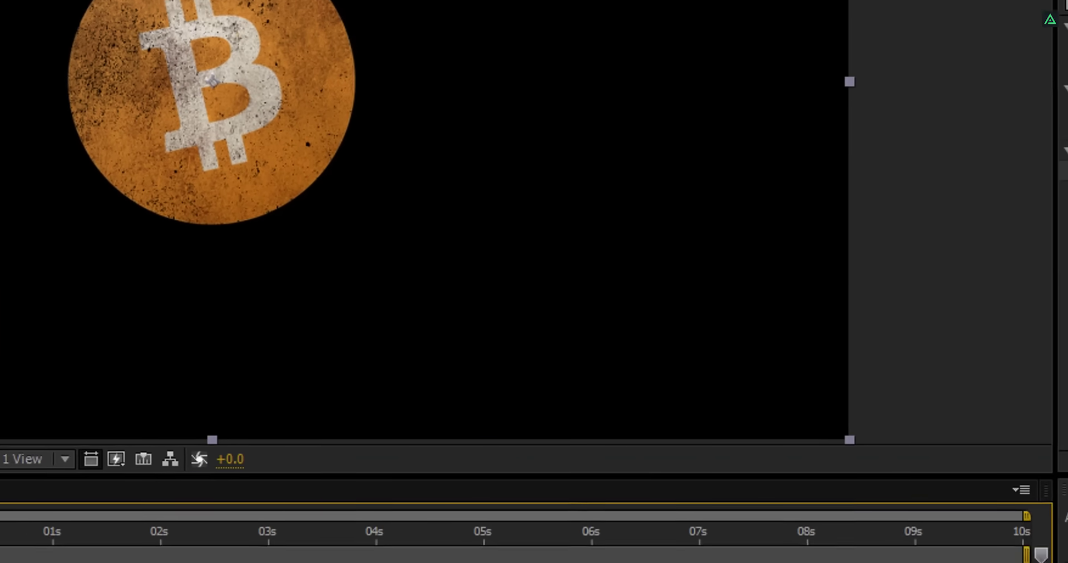
# Apply Turbulent Displace to the Displacement layer with Amount 40 and Size 3
pyautogui.click(1007, 21)
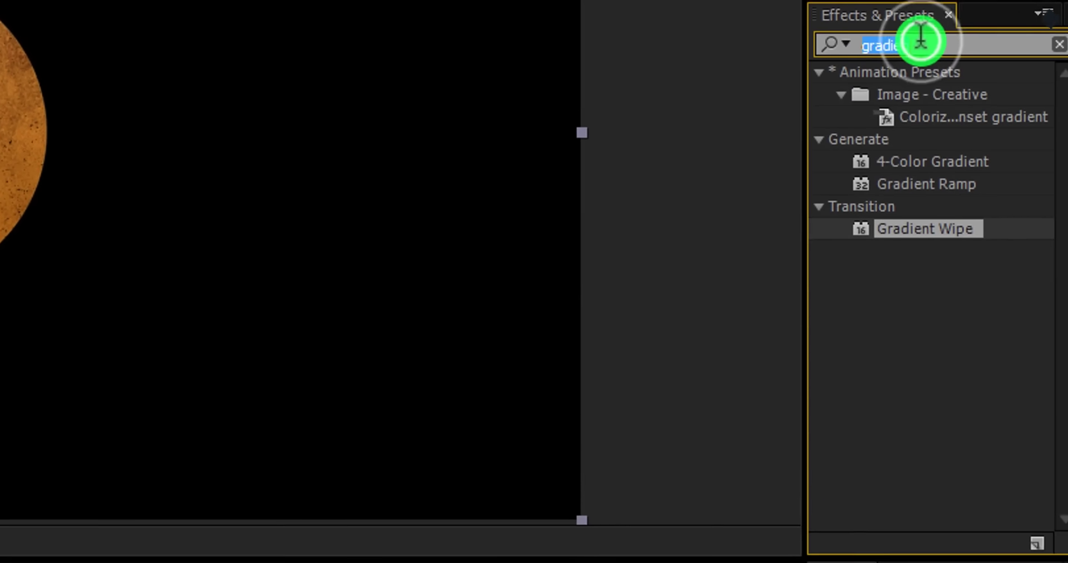
pyautogui.write('displace')
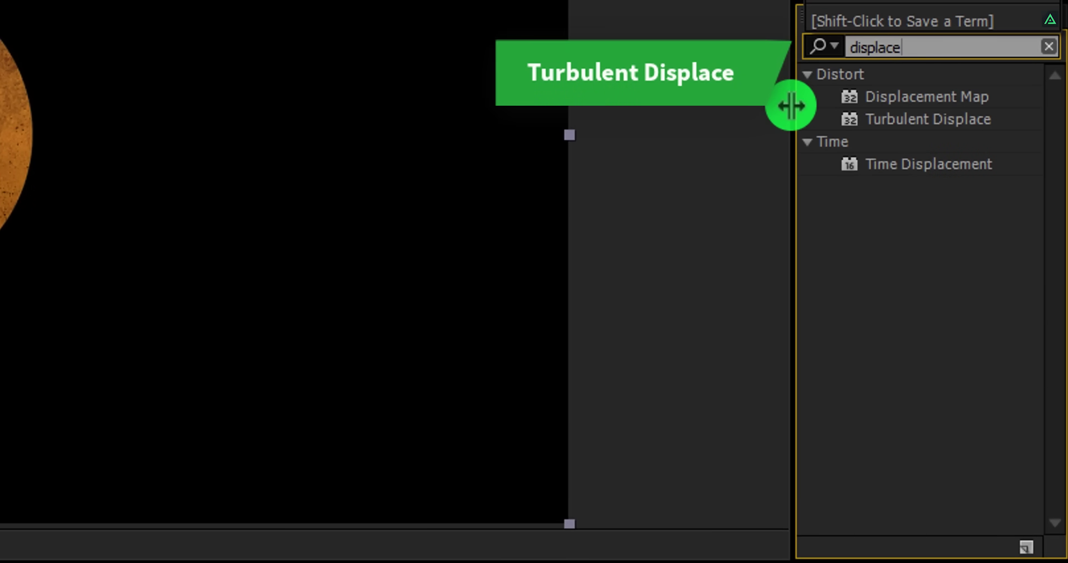
pyautogui.click(983, 121)
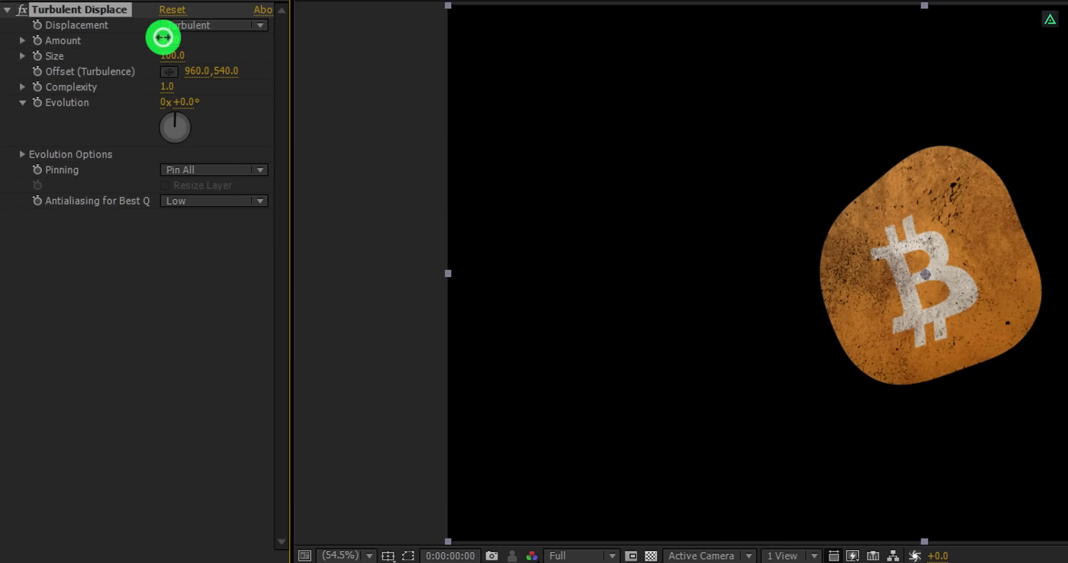
pyautogui.click(167, 39)
pyautogui.write('40')
pyautogui.press('Return')
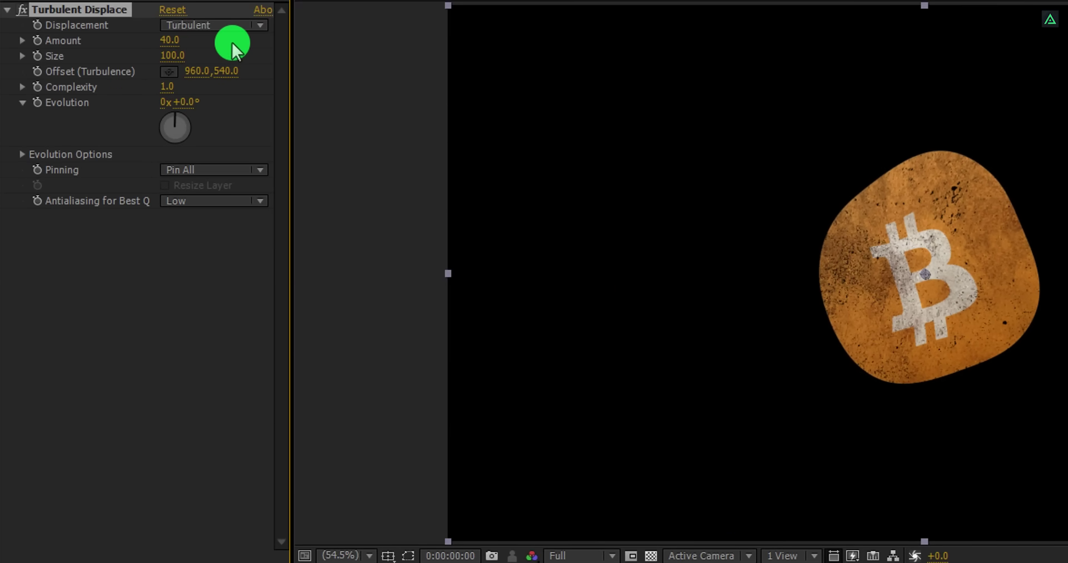
pyautogui.click(179, 57)
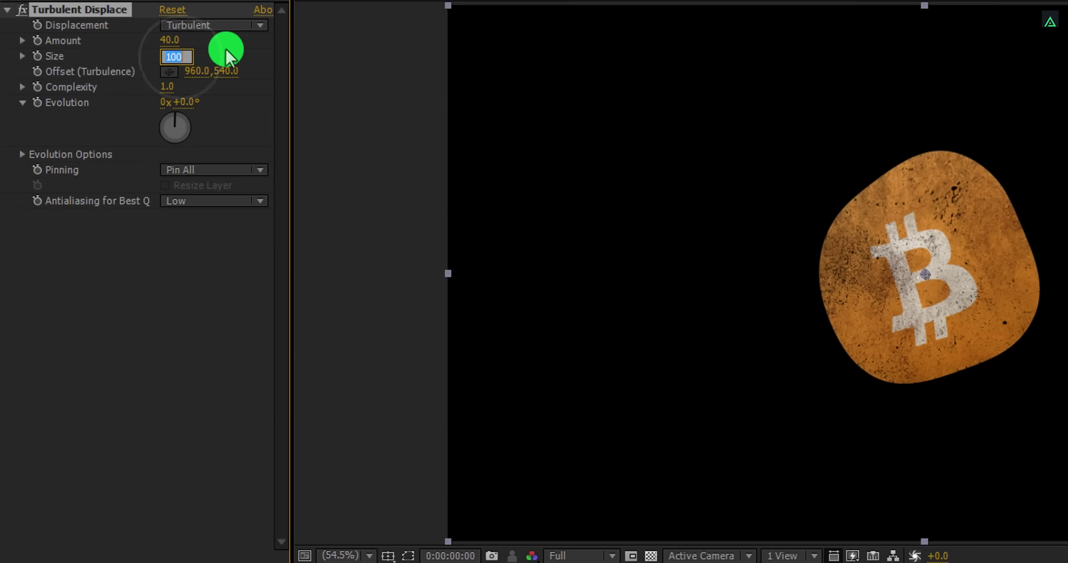
pyautogui.write('3')
pyautogui.press('Return')
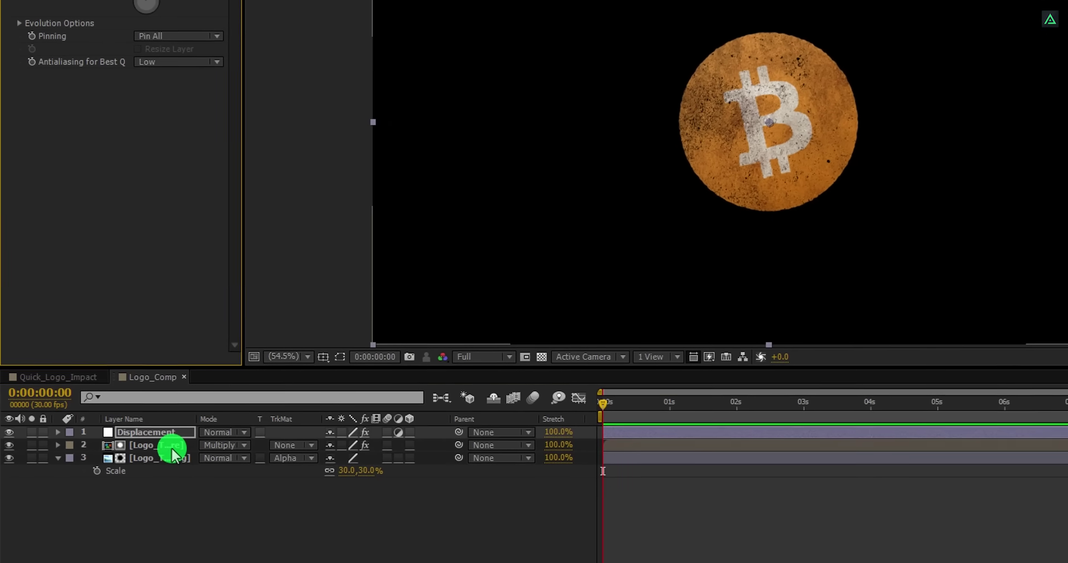
# Add a Bevel and Emboss style to Logo_Texture with Size 3 and Highlight Opacity 50%
pyautogui.rightClick(169, 426)
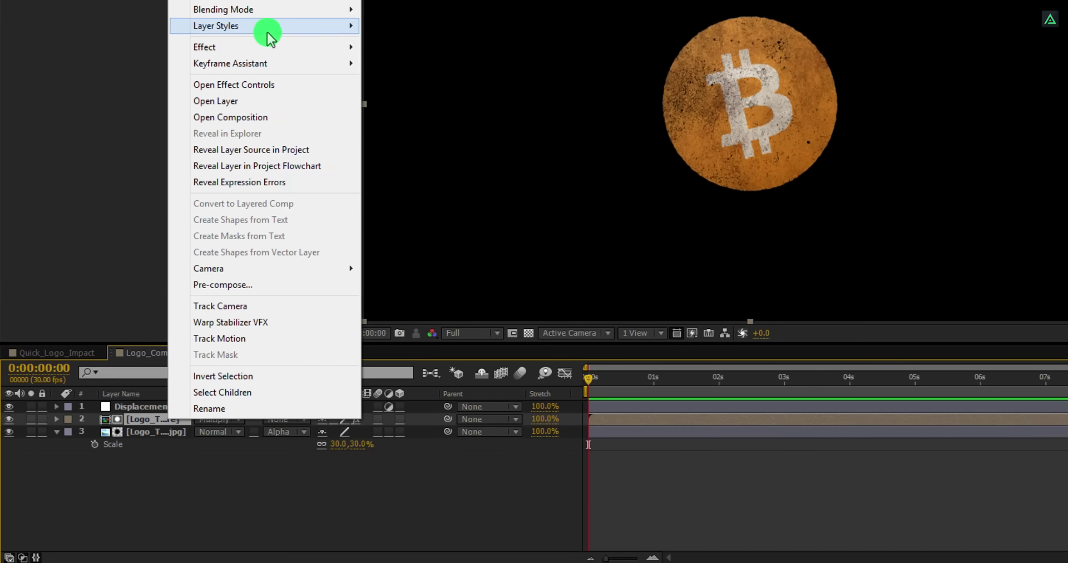
pyautogui.moveTo(268, 35)
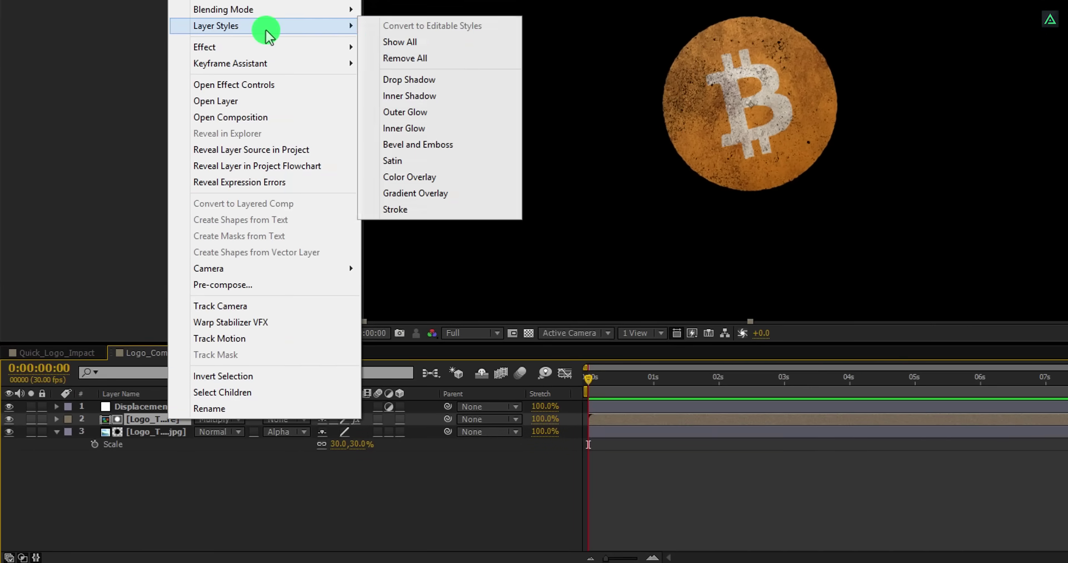
pyautogui.click(469, 148)
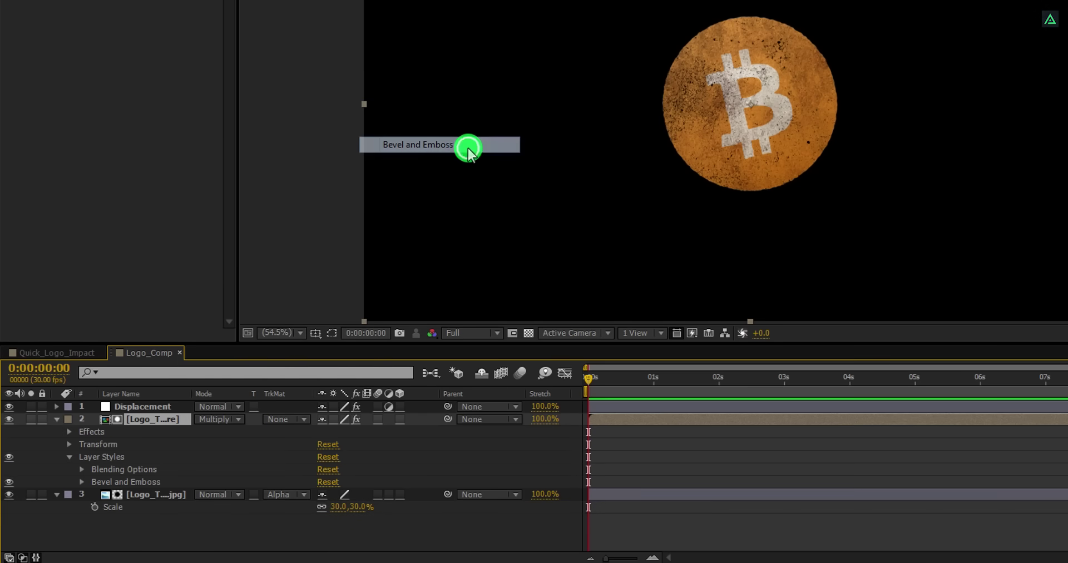
pyautogui.click(83, 483)
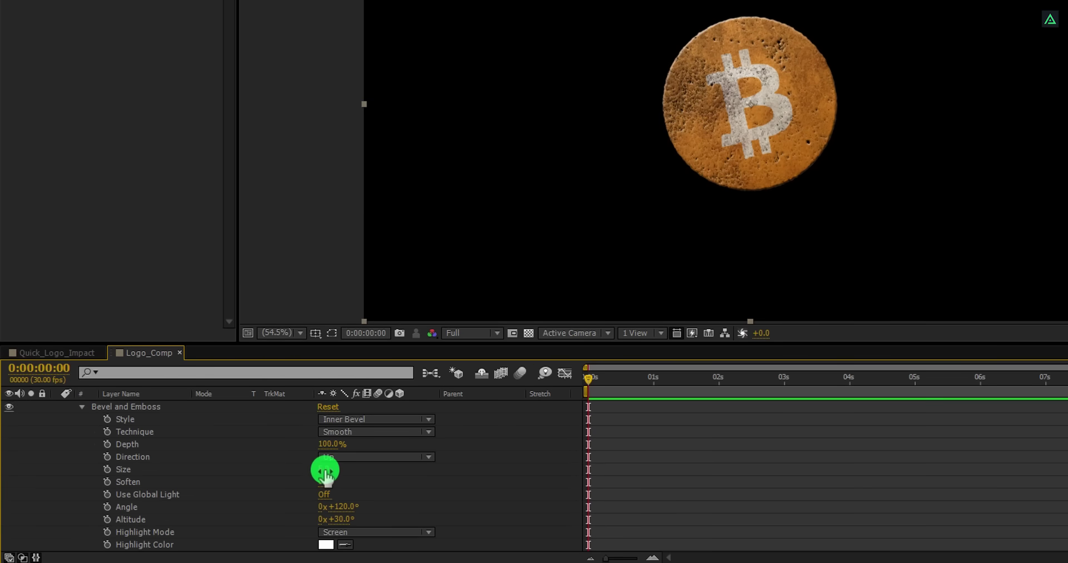
pyautogui.click(325, 469)
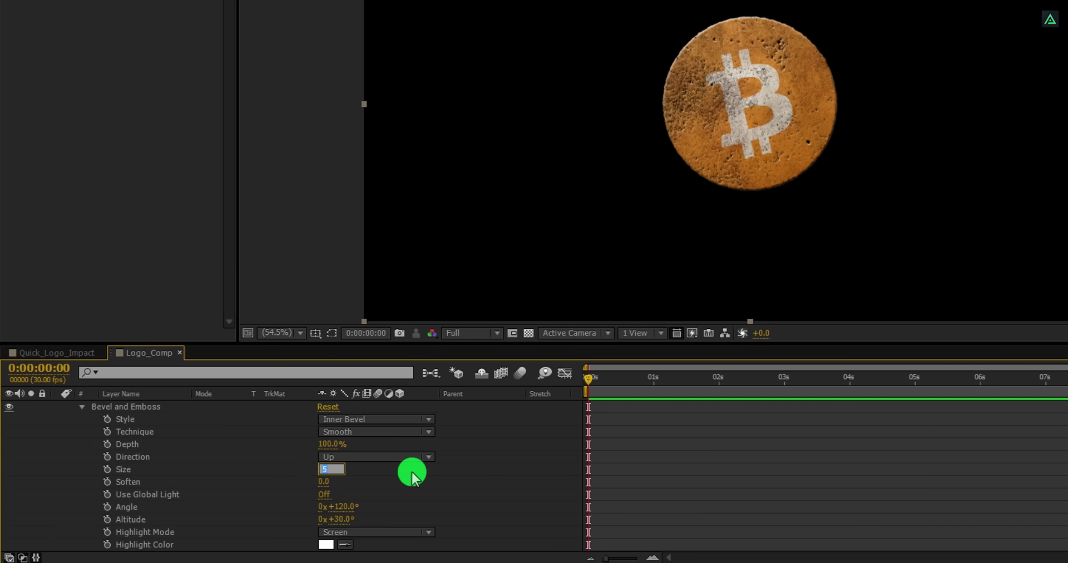
pyautogui.press('Return')
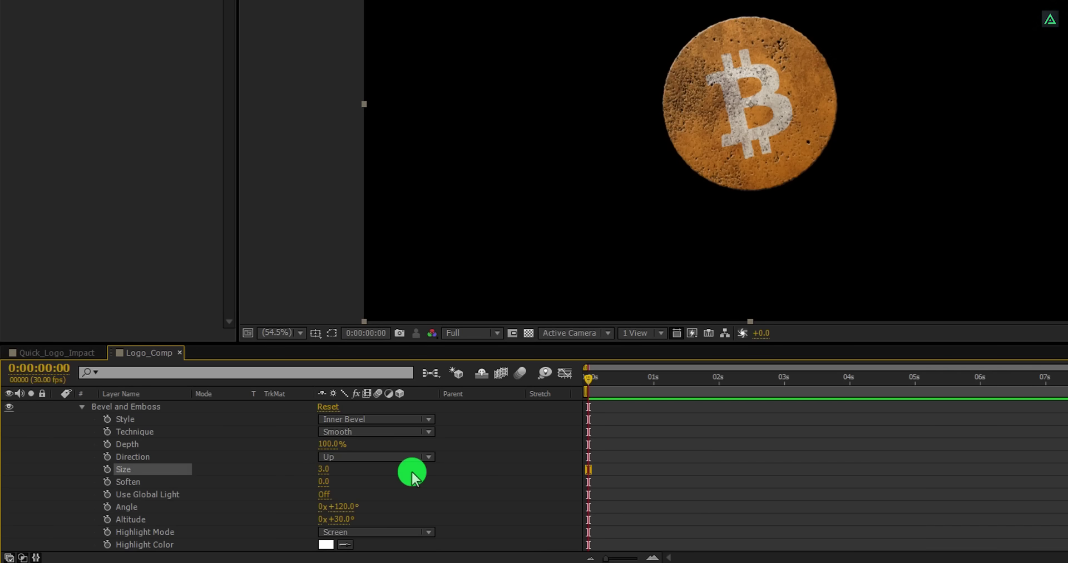
pyautogui.scroll(-3, 397, 515)
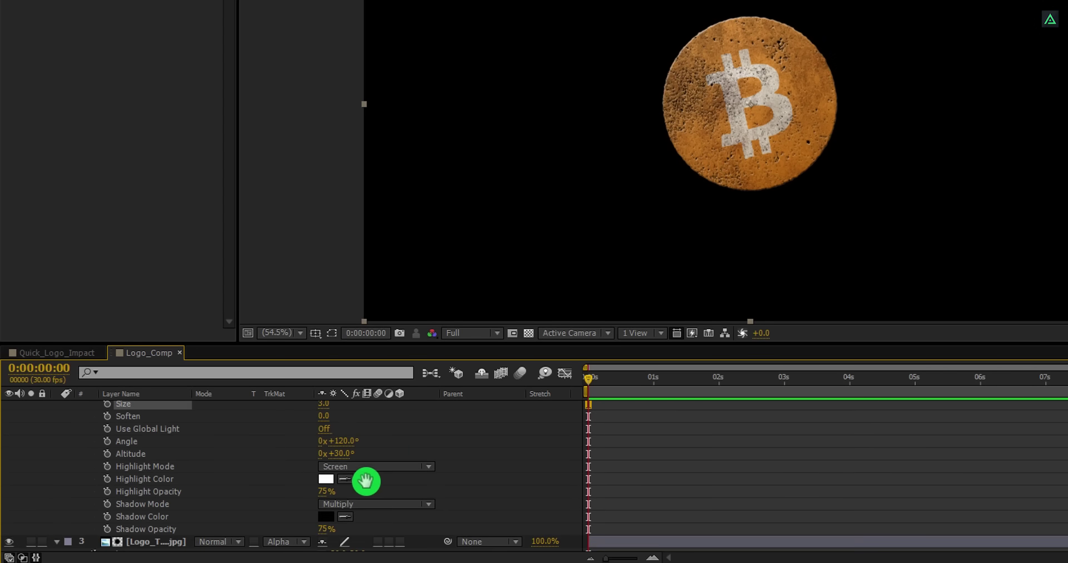
pyautogui.click(322, 493)
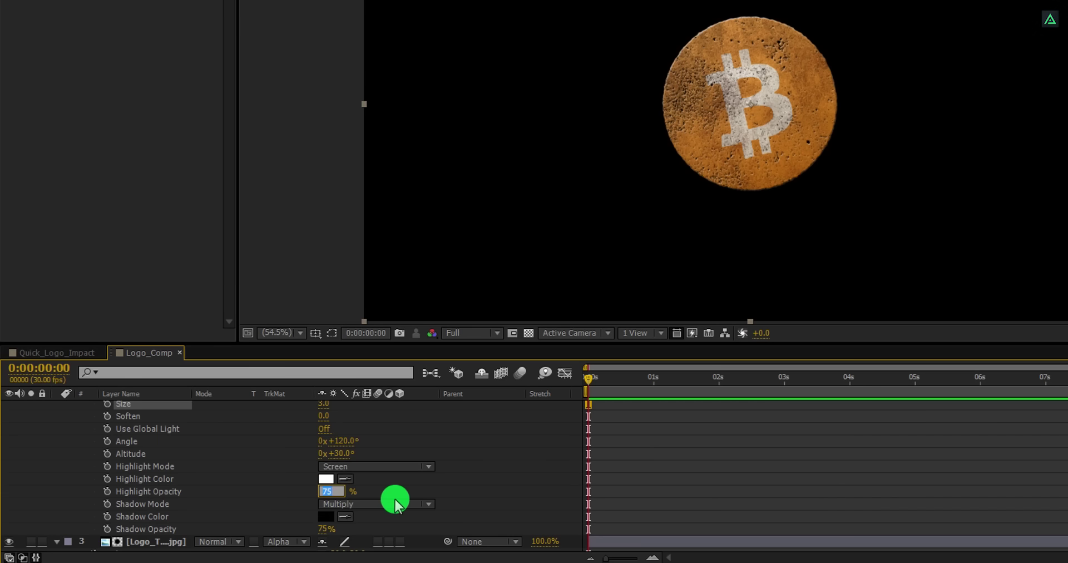
pyautogui.press('Return')
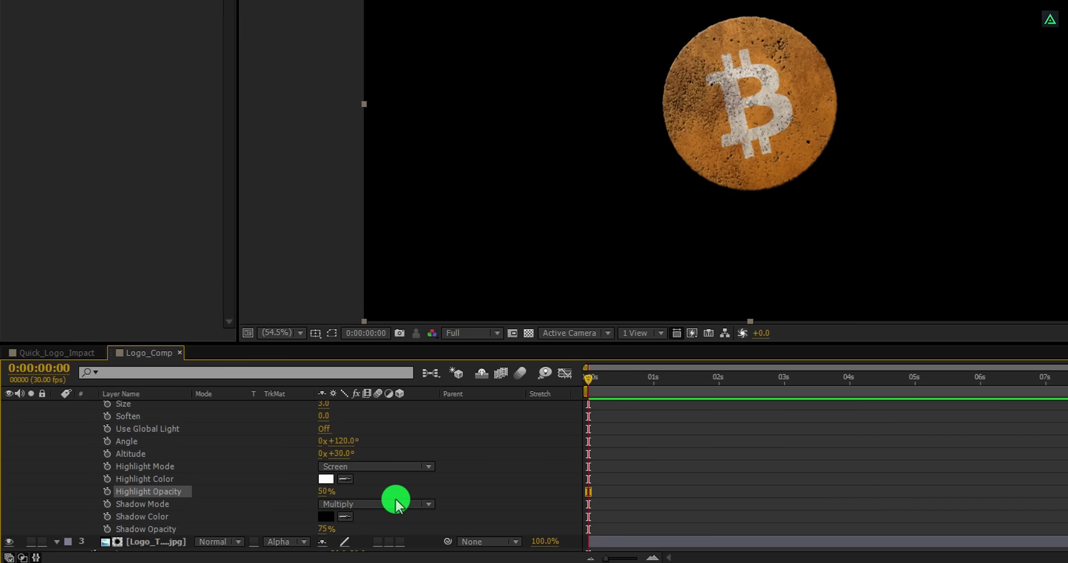
pyautogui.scroll(3, 414, 421)
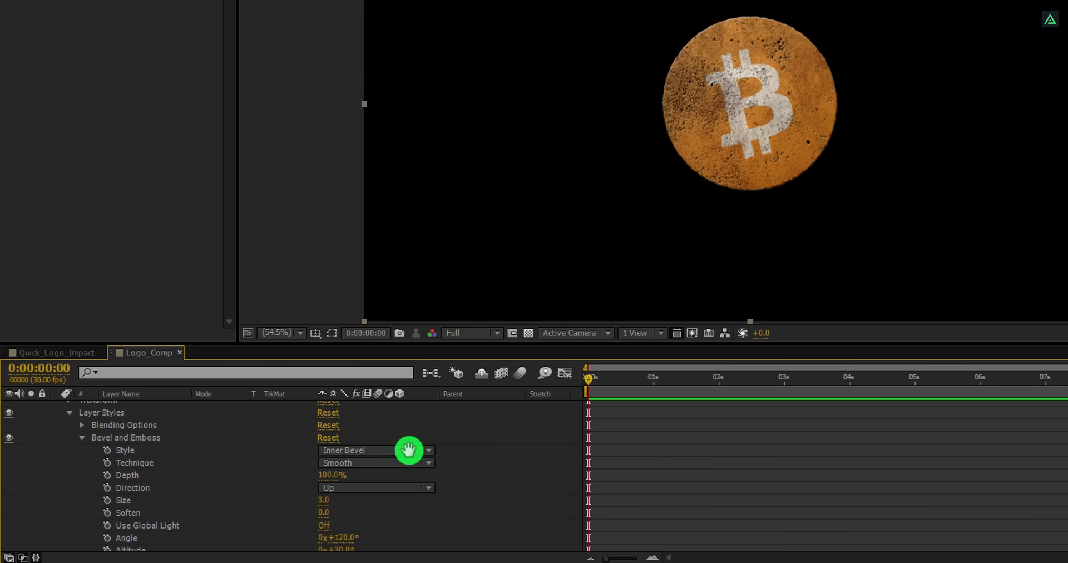
# In Quick_Logo_Impact, move to about one second and make Logo_Comp a 3D layer
pyautogui.click(81, 354)
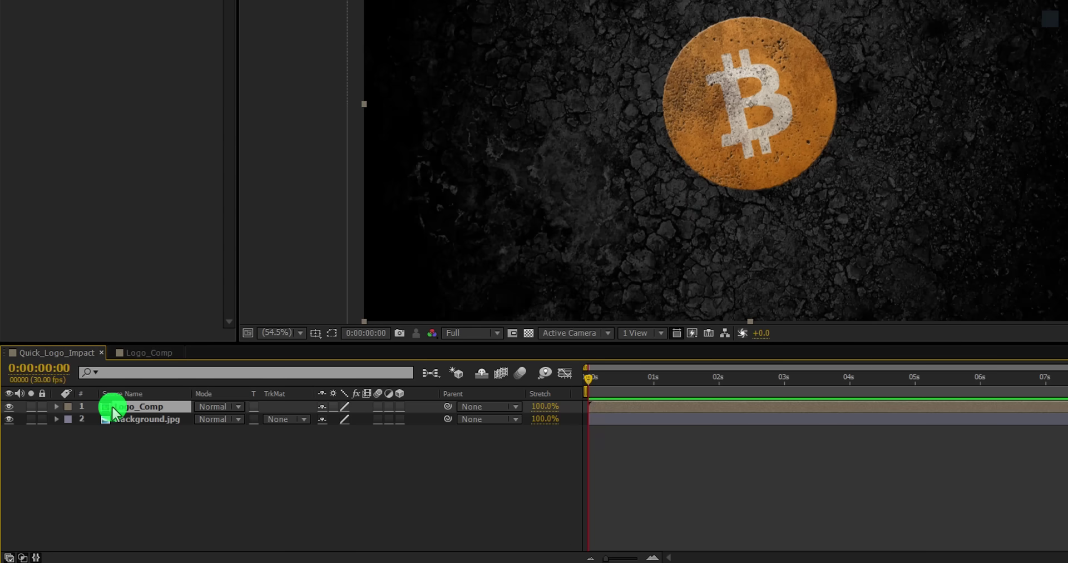
pyautogui.moveTo(593, 380); pyautogui.dragTo(656, 381)
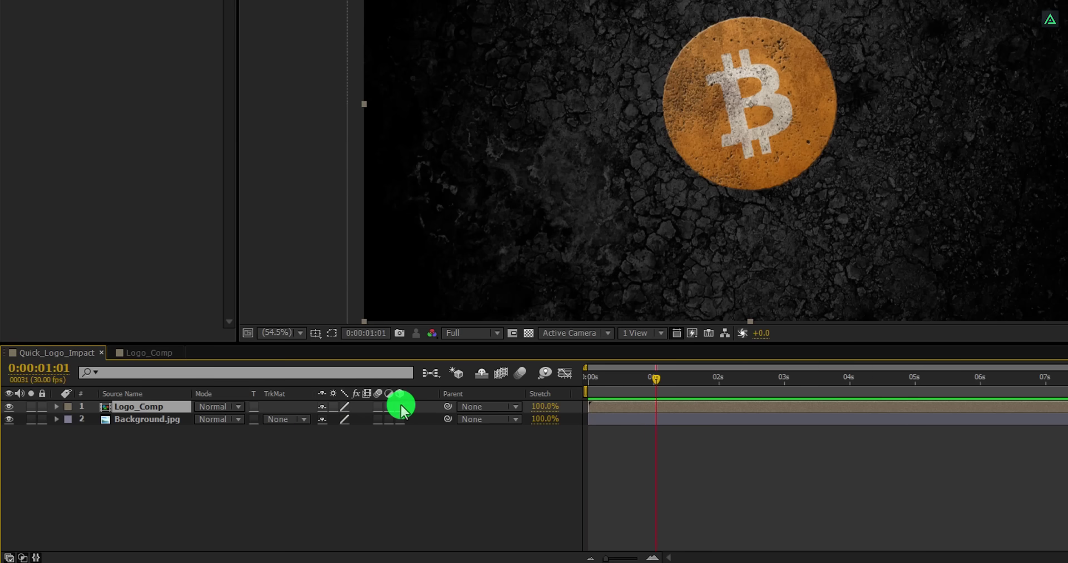
pyautogui.click(401, 406)
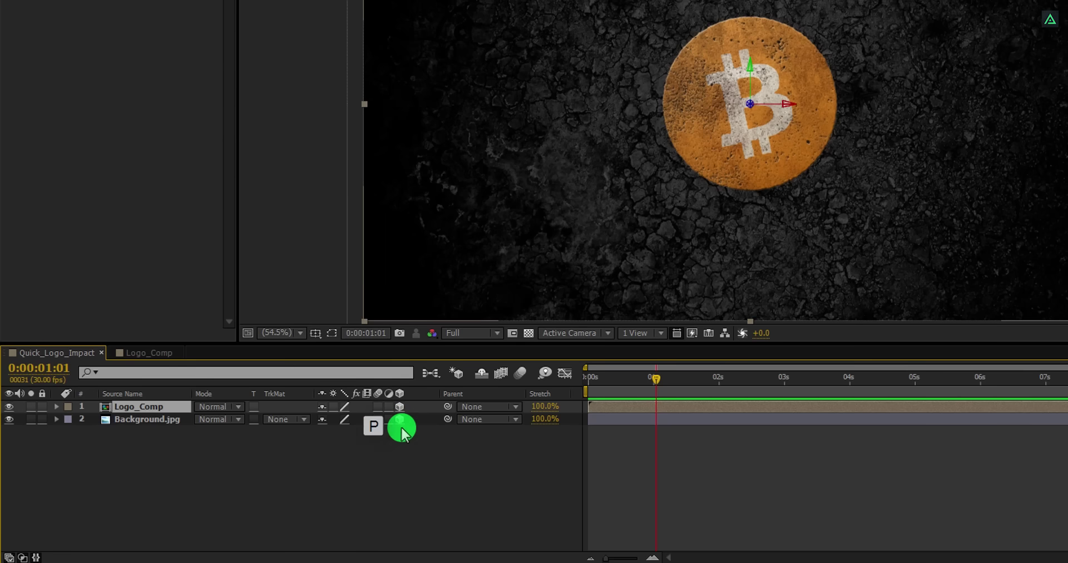
# Keyframe Logo_Comp's Position to drop from Z -2716 at 0:00:00:13 to the ground at 0:00:01:01
pyautogui.press('p')
pyautogui.click(94, 420)
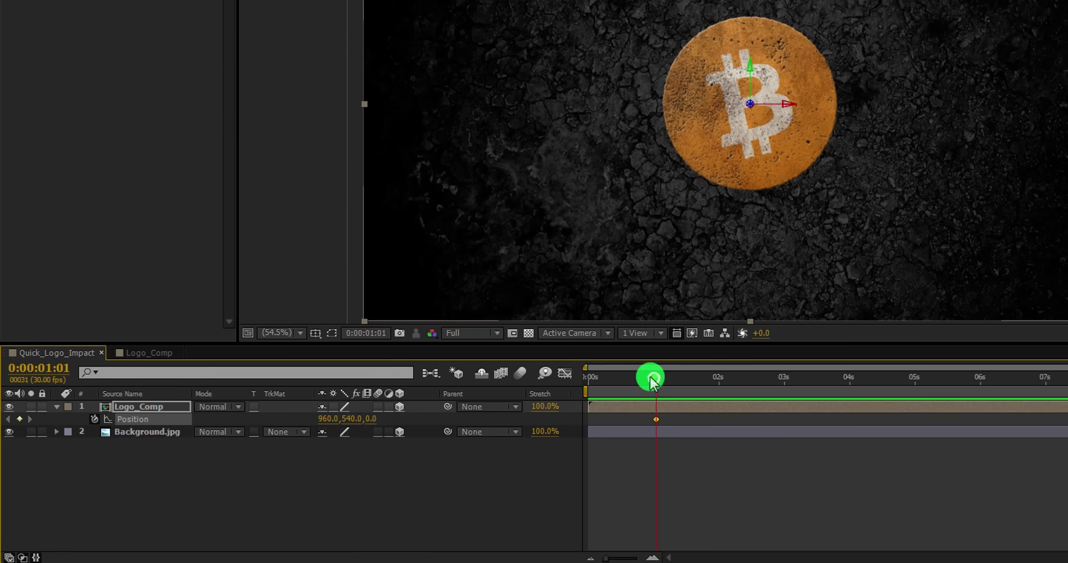
pyautogui.moveTo(652, 380); pyautogui.dragTo(617, 380)
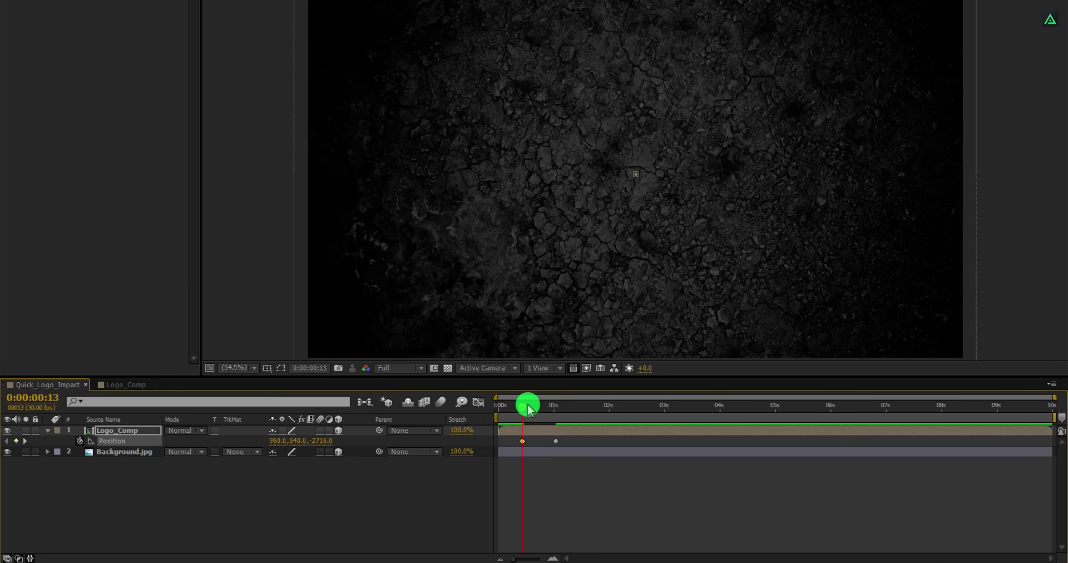
pyautogui.moveTo(526, 412); pyautogui.dragTo(567, 435)
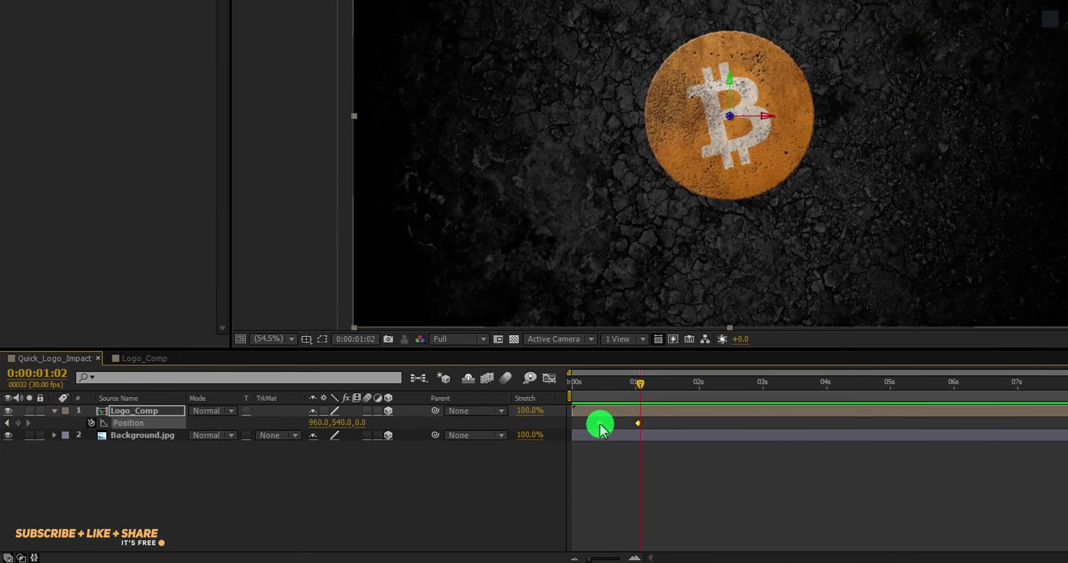
# Apply Easy Ease to the logo's two Position keyframes
pyautogui.rightClick(546, 435)
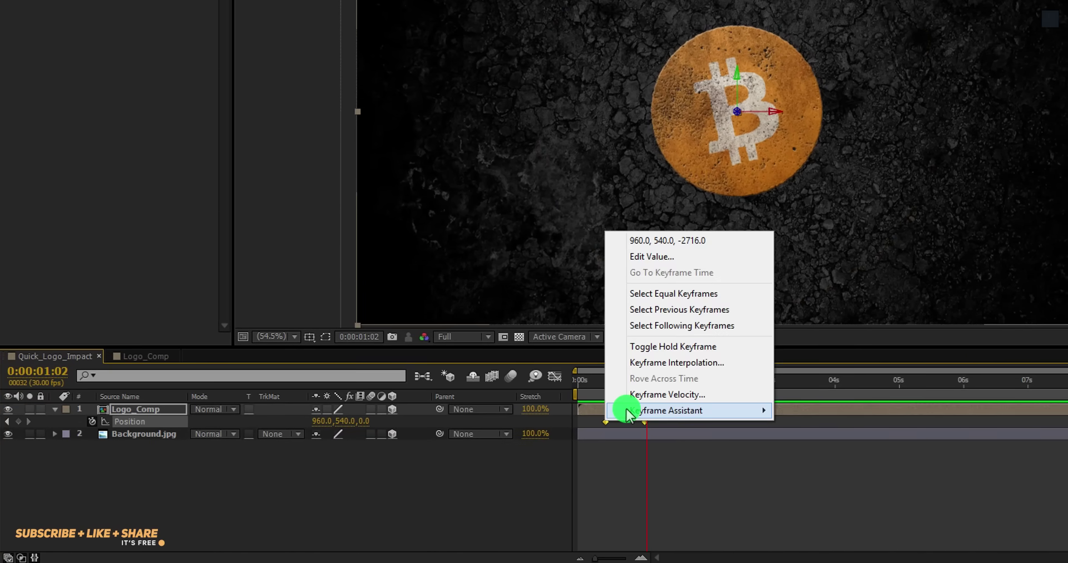
pyautogui.moveTo(627, 412)
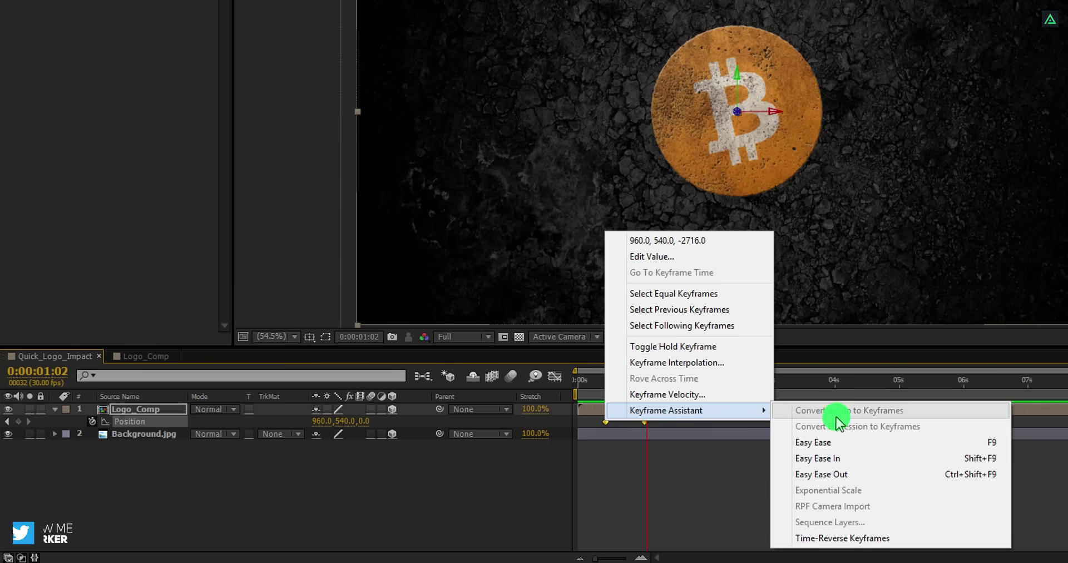
pyautogui.click(856, 445)
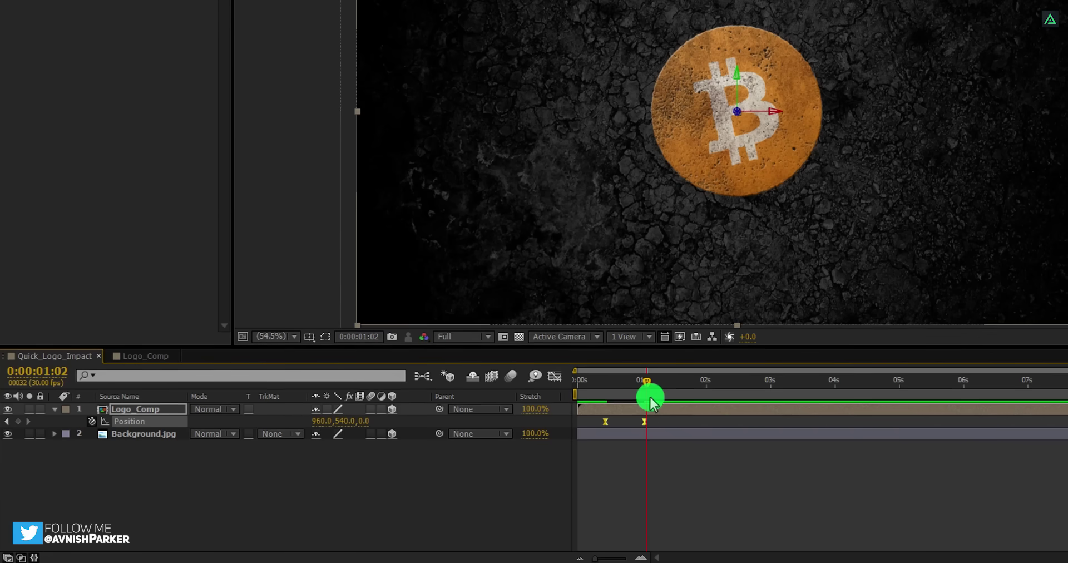
# Shape the Position speed curve to accelerate to about 30000 px/sec at impact
pyautogui.click(535, 370)
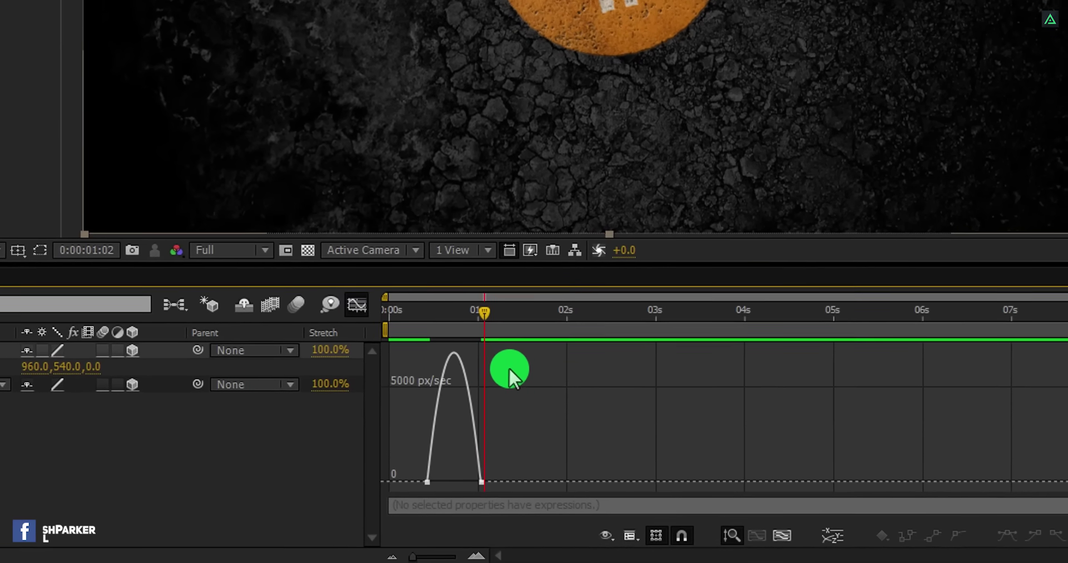
pyautogui.rightClick(547, 382)
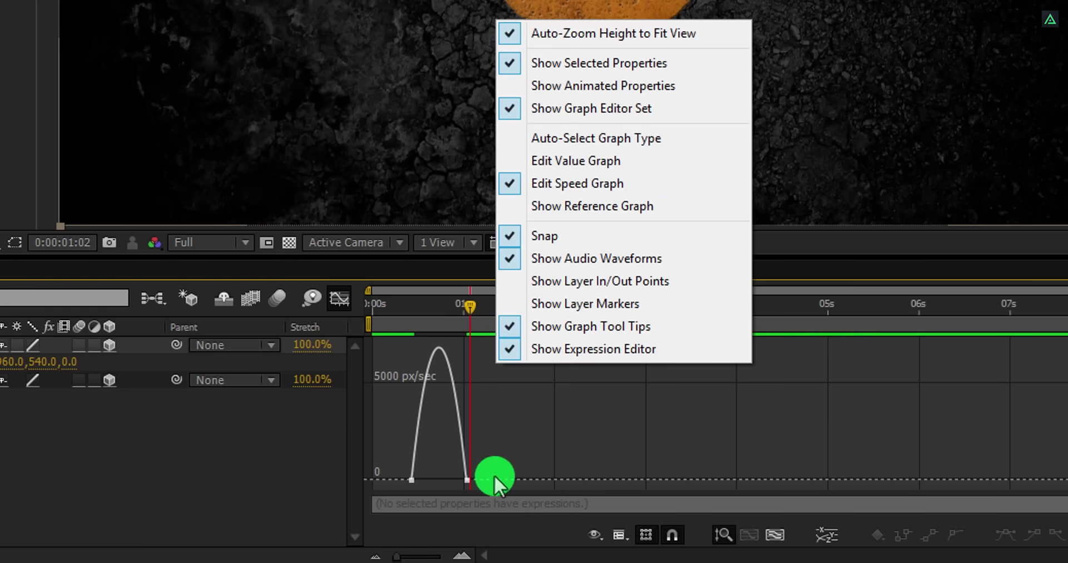
pyautogui.click(389, 460)
pyautogui.moveTo(415, 488); pyautogui.dragTo(486, 441)
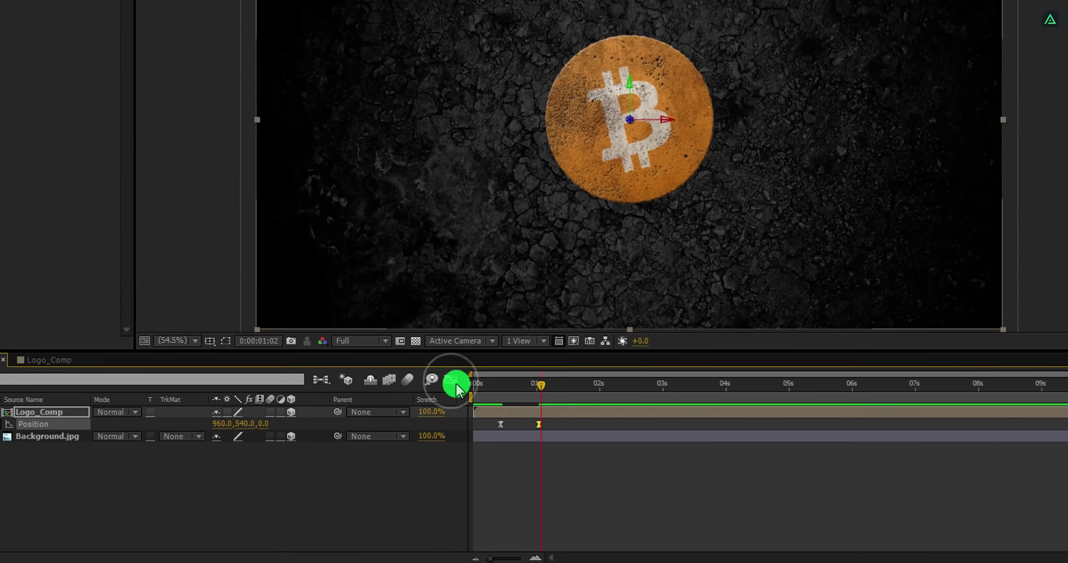
pyautogui.click(350, 307)
pyautogui.moveTo(520, 409); pyautogui.dragTo(612, 419)
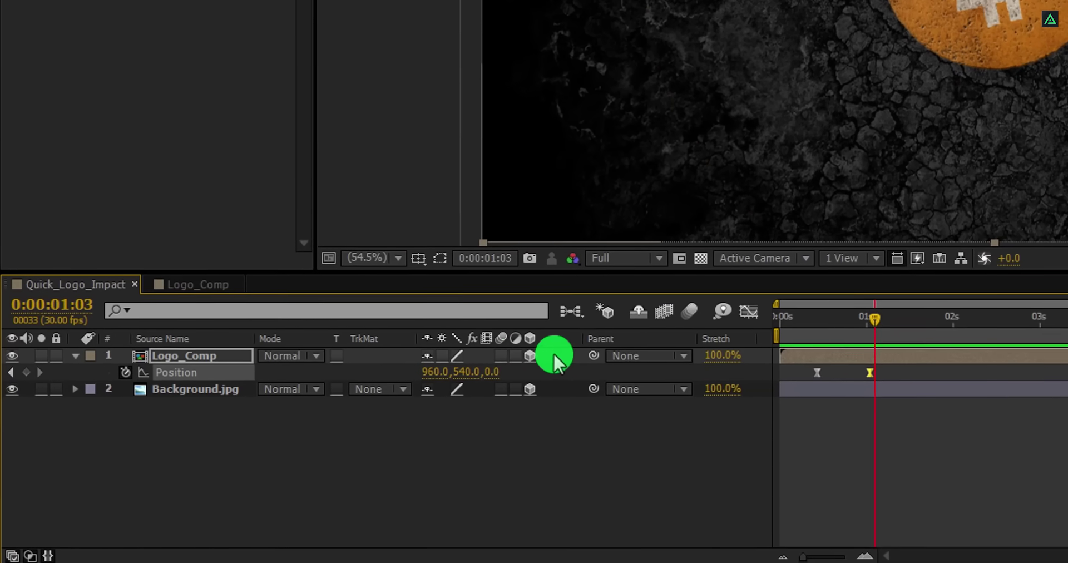
# Enable motion blur and duplicate the Logo_Comp layer
pyautogui.click(731, 296)
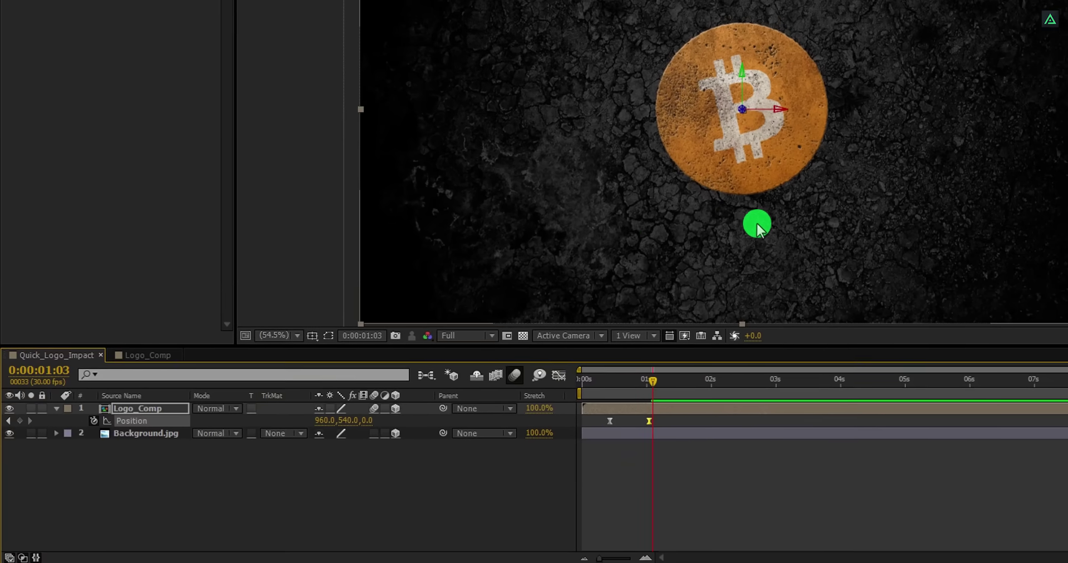
pyautogui.click(164, 409)
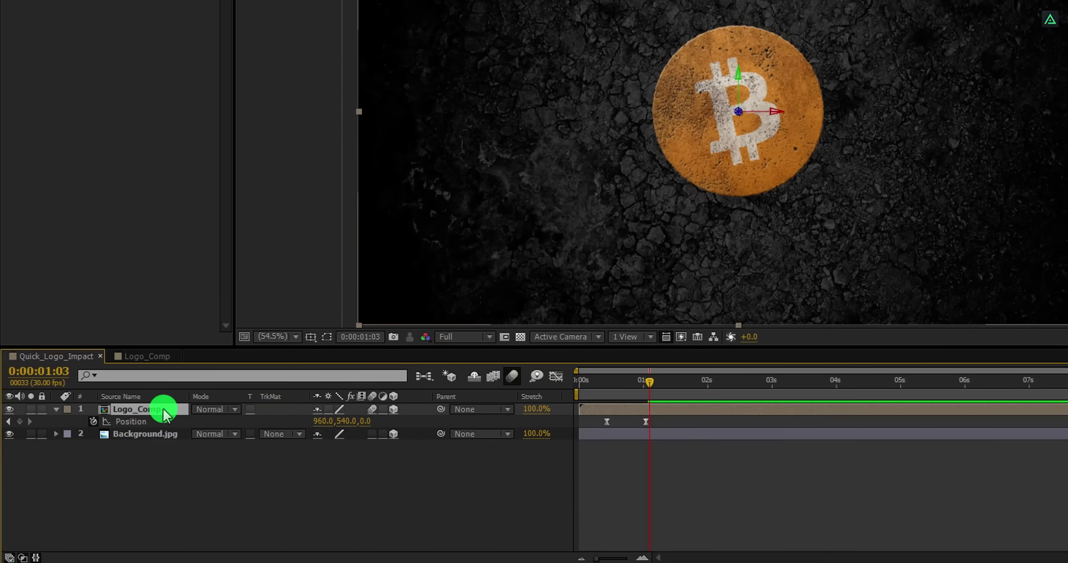
pyautogui.hotkey('ctrl', 'd')
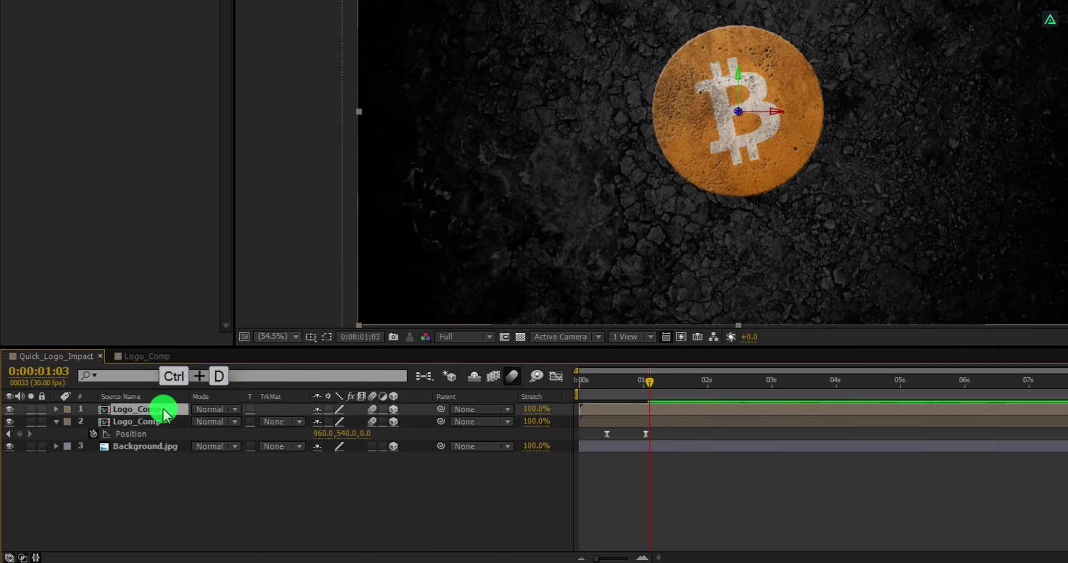
# Rename the duplicated layer to Logo_Shadow
pyautogui.click(168, 422)
pyautogui.press('Return')
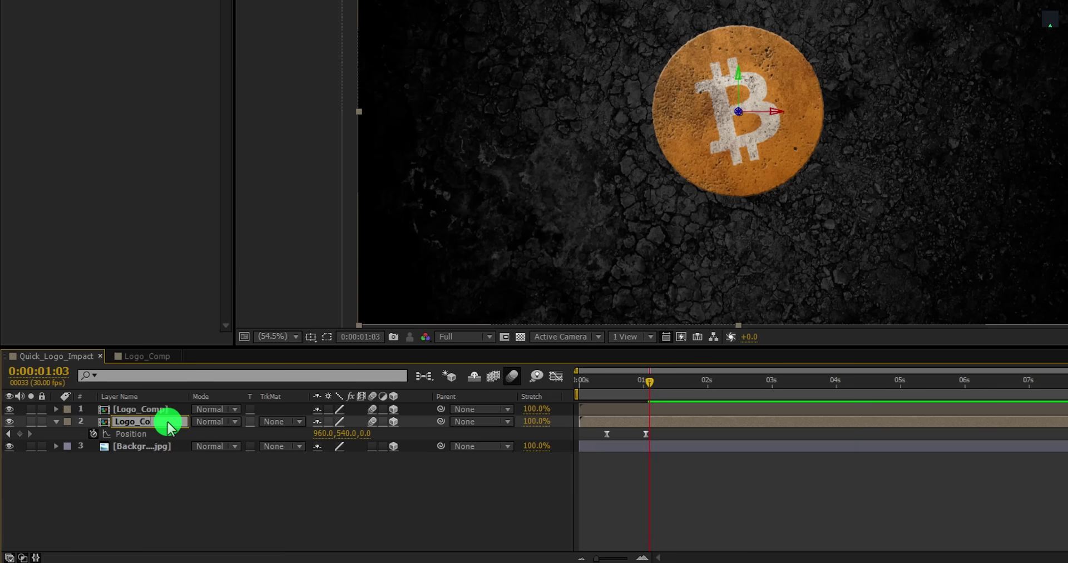
pyautogui.write('Logo_Shadow')
pyautogui.press('Return')
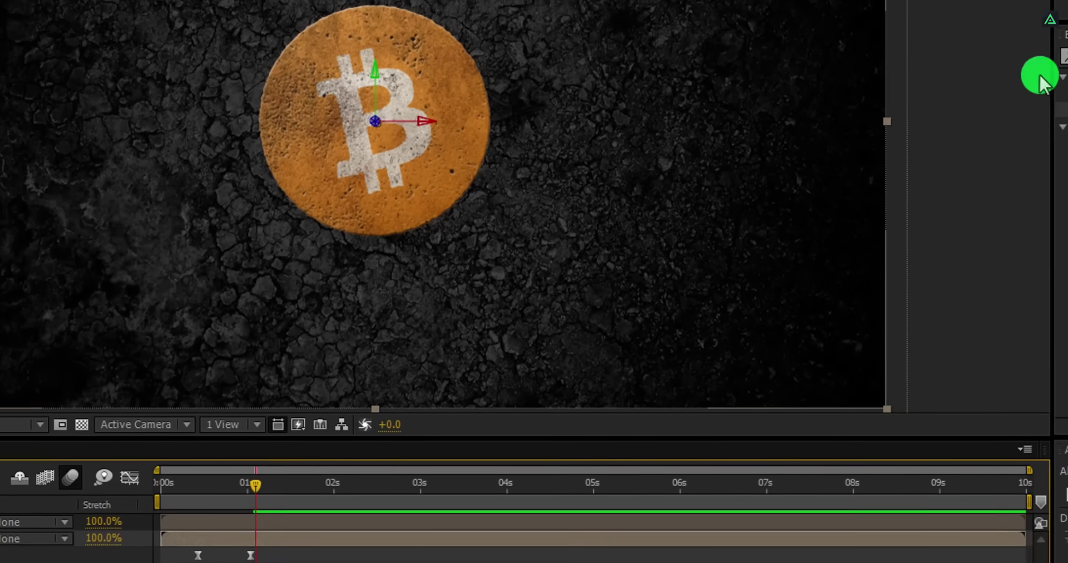
pyautogui.click(1040, 76)
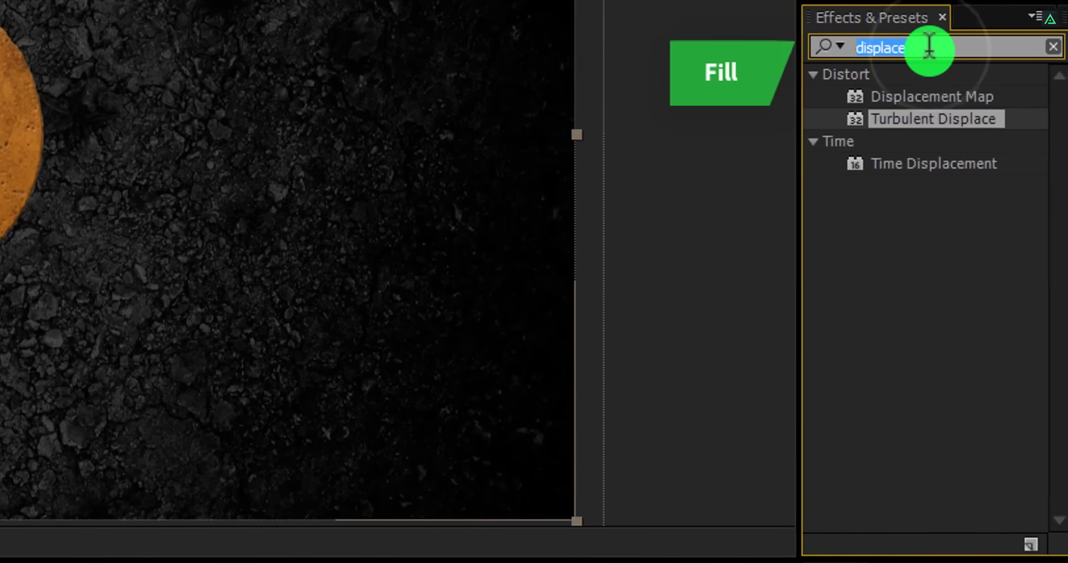
# Apply the Fill and CC Radial Fast Blur effects to Logo_Shadow
pyautogui.write('fill')
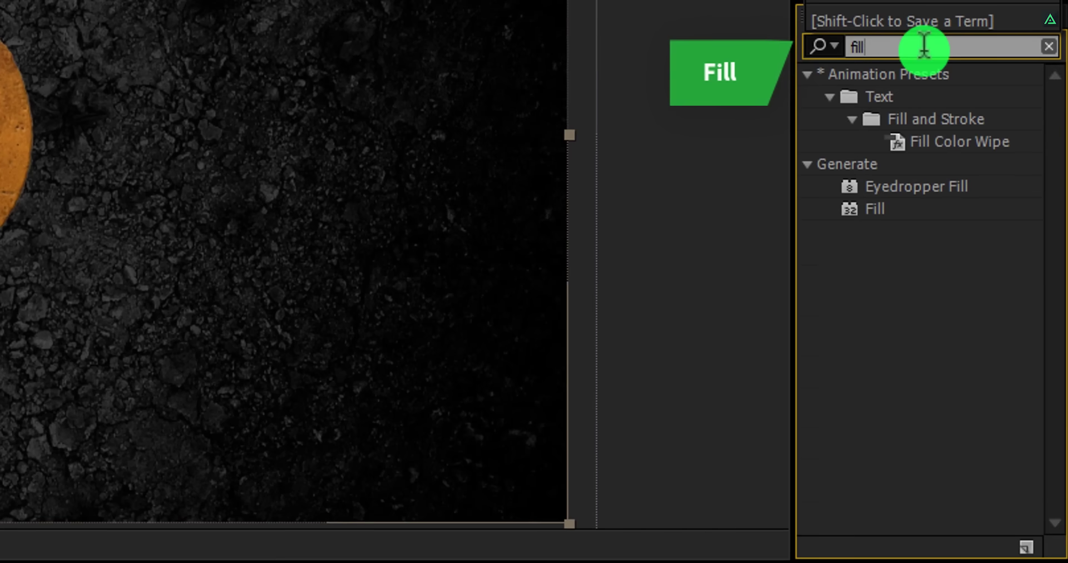
pyautogui.click(868, 205)
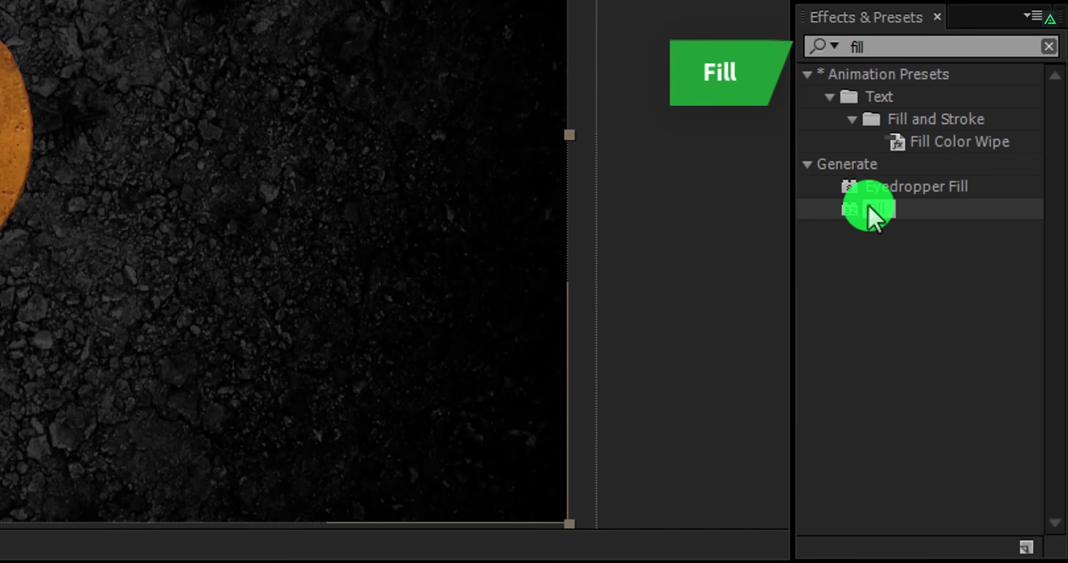
pyautogui.click(917, 46)
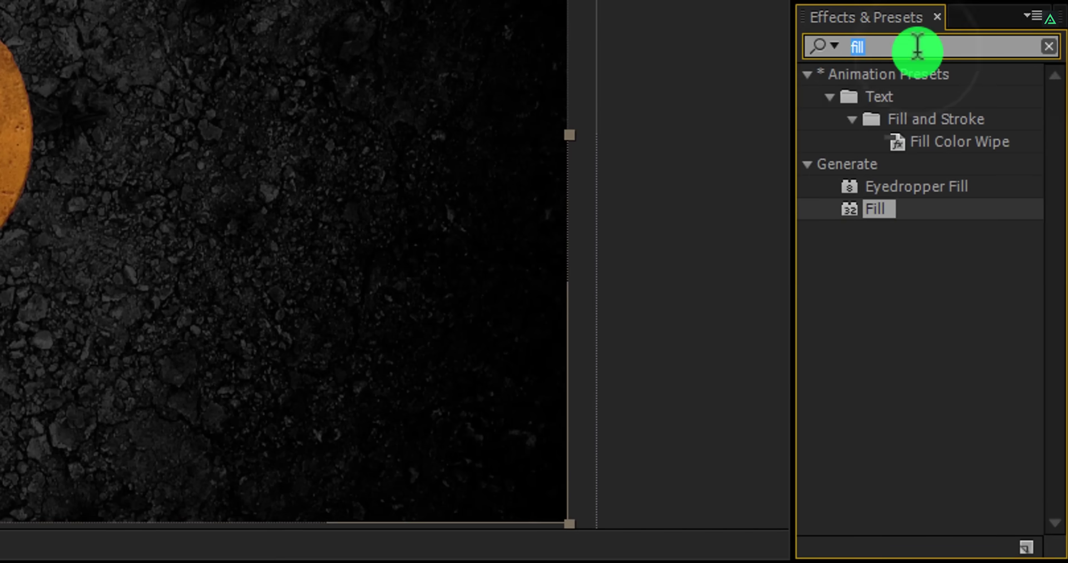
pyautogui.write('rad')
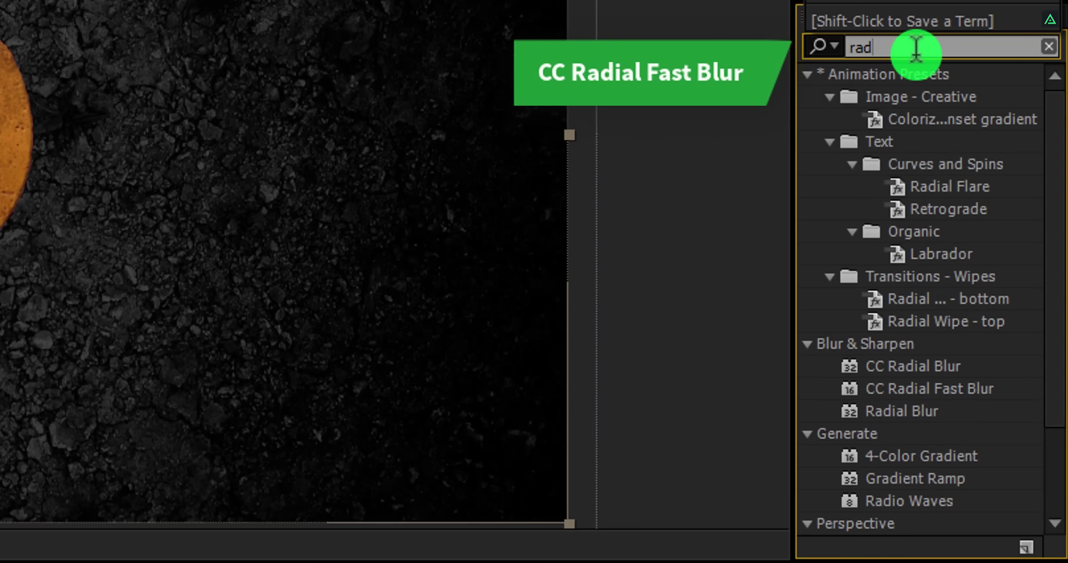
pyautogui.write('ia')
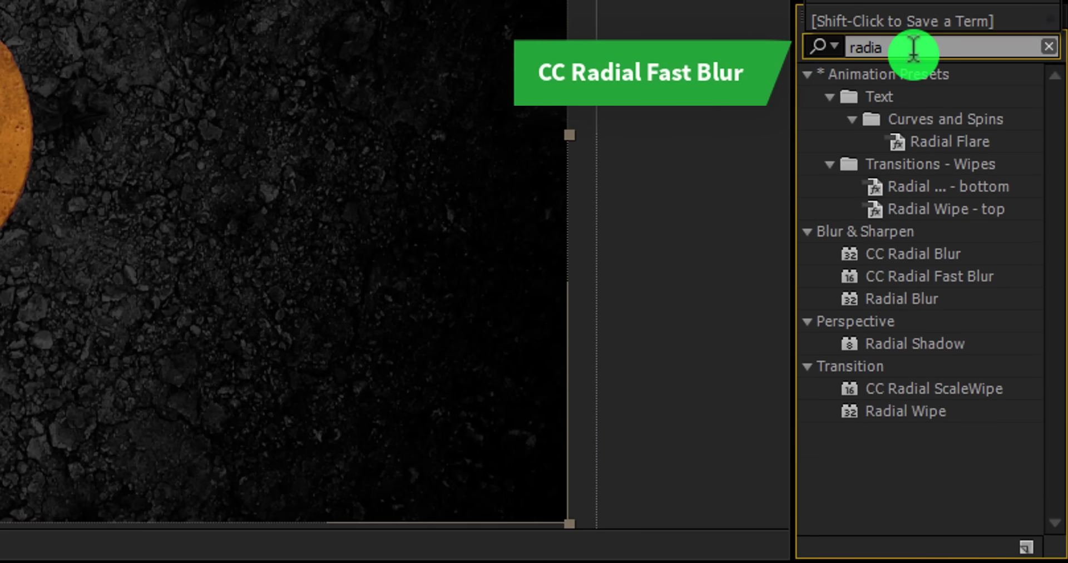
pyautogui.doubleClick(953, 272)
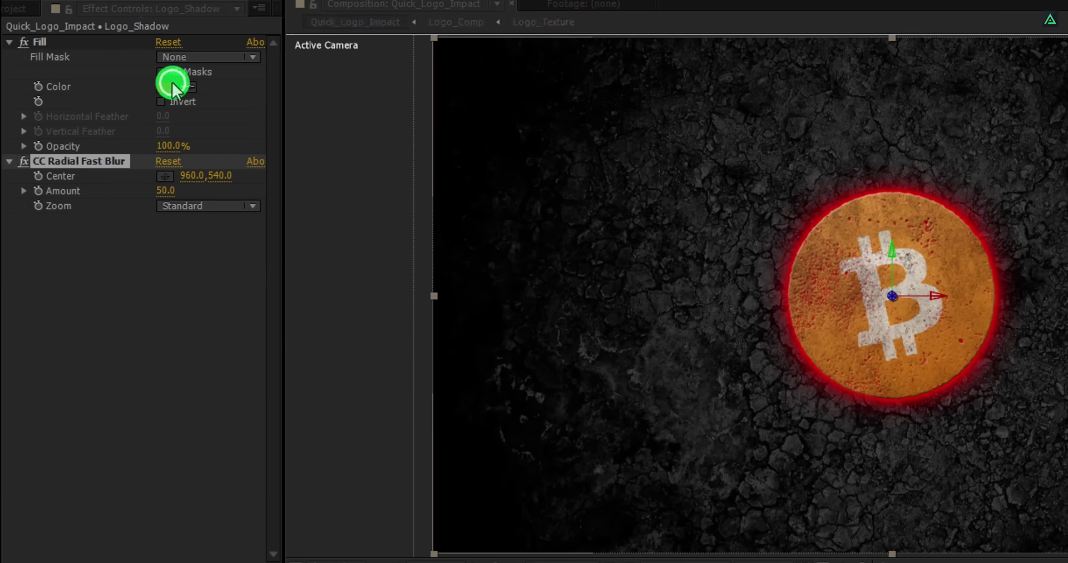
# Set the Fill colour to black, blur Amount to 79, and raise the blur centre above the coin
pyautogui.click(172, 83)
pyautogui.moveTo(168, 113); pyautogui.dragTo(124, 289)
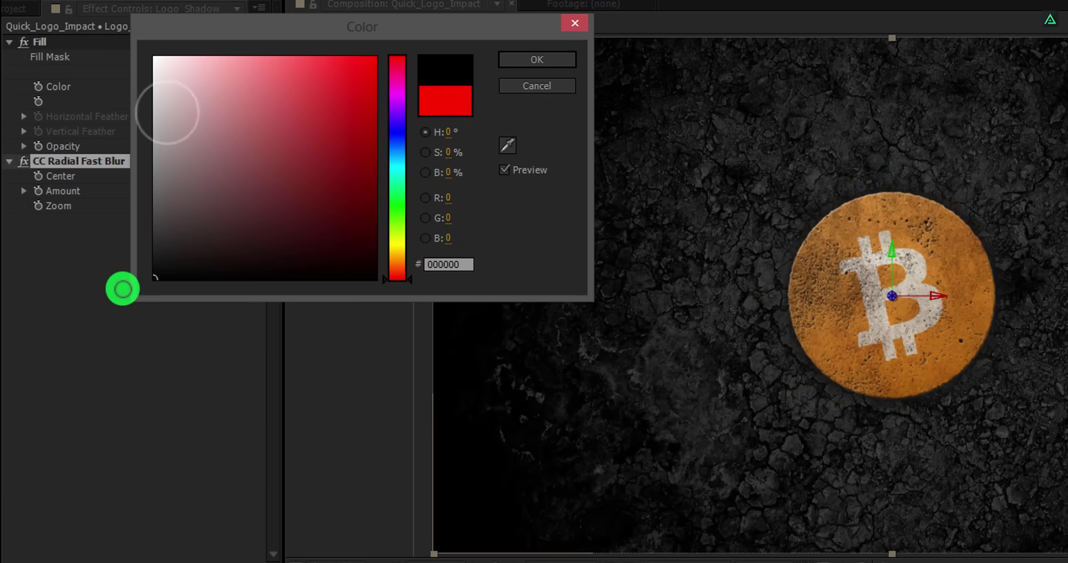
pyautogui.click(502, 61)
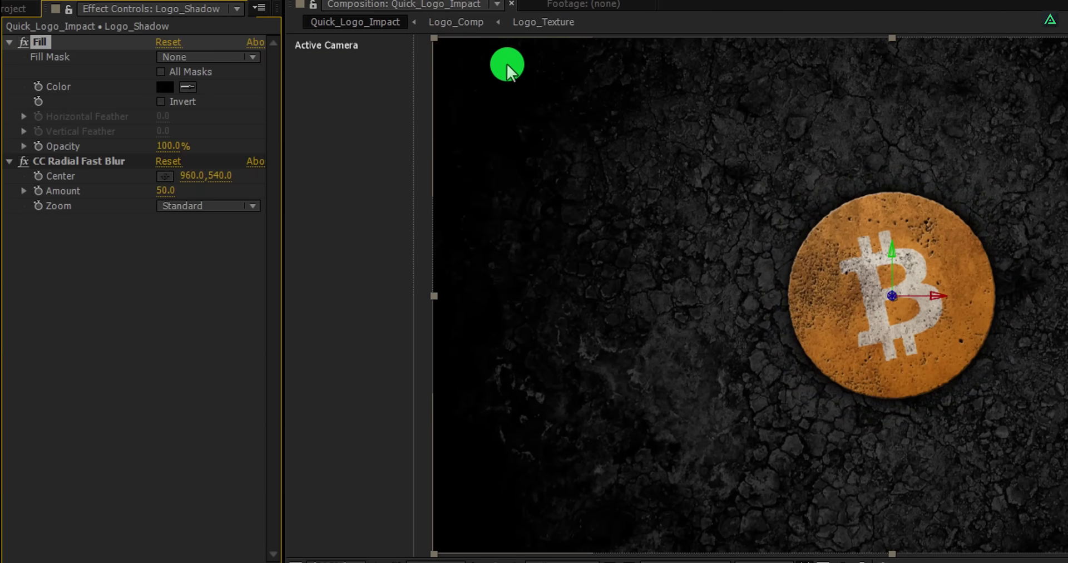
pyautogui.moveTo(163, 189); pyautogui.dragTo(186, 186)
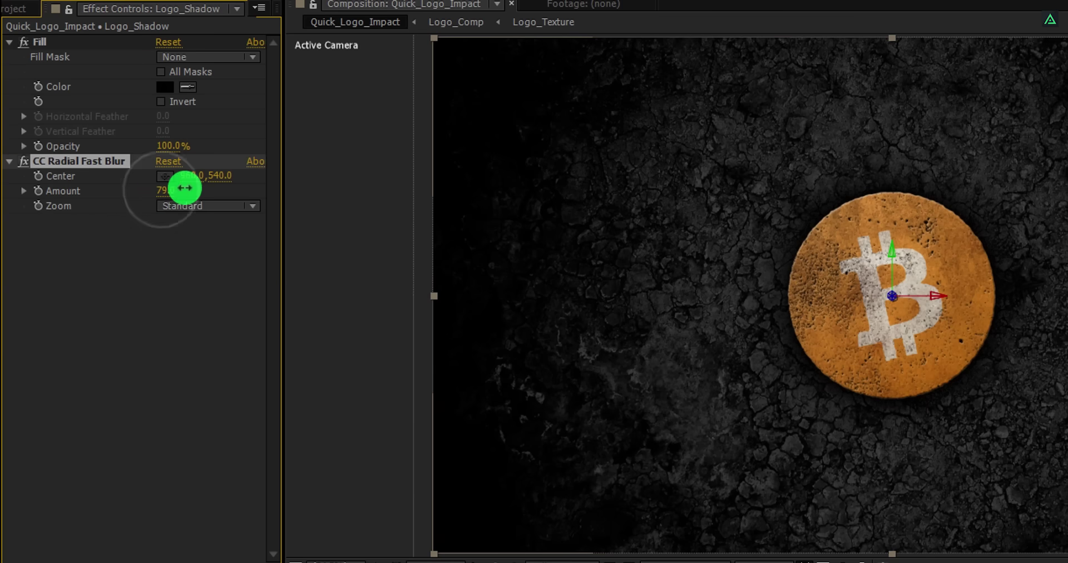
pyautogui.moveTo(897, 301); pyautogui.dragTo(896, 74)
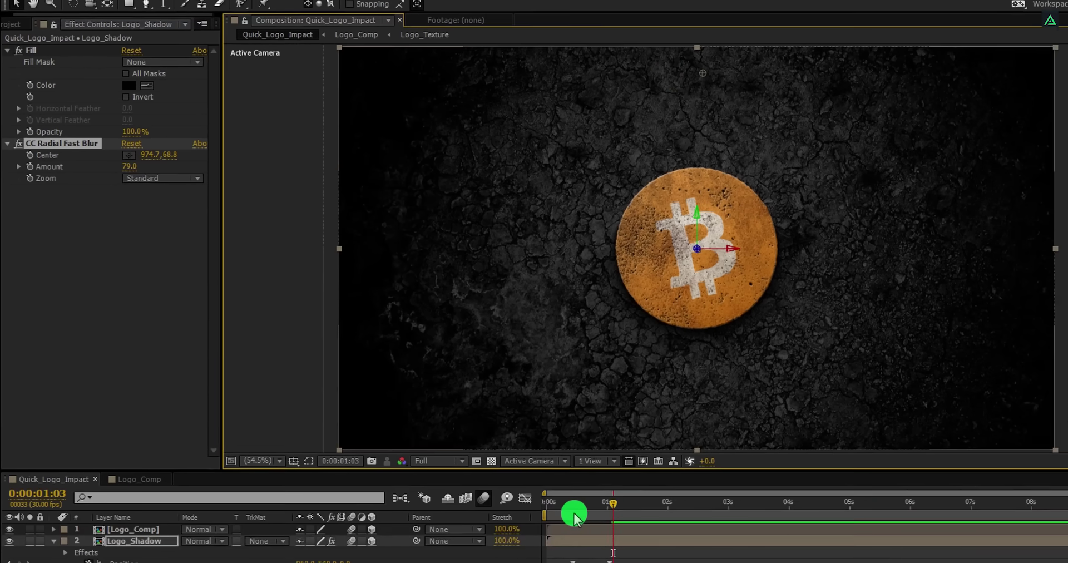
pyautogui.moveTo(688, 554)
pyautogui.mouseDown()
pyautogui.moveTo(618, 554)
pyautogui.moveTo(678, 561)
pyautogui.mouseUp()
pyautogui.moveTo(491, 442); pyautogui.dragTo(506, 443)
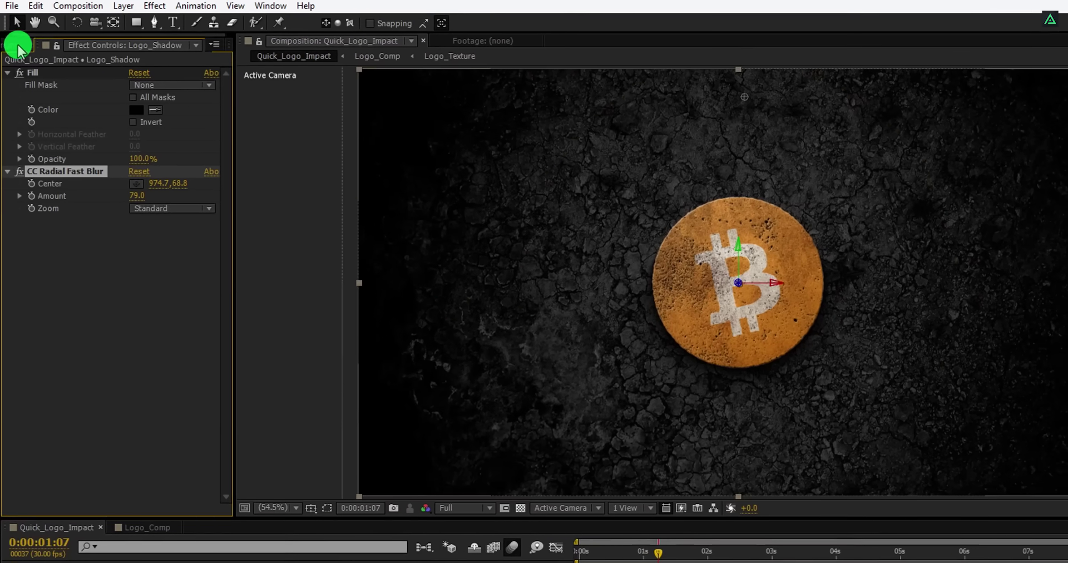
# Add Smoke_Explosion.mp4 to the timeline just above the Background layer
pyautogui.click(10, 35)
pyautogui.click(86, 271)
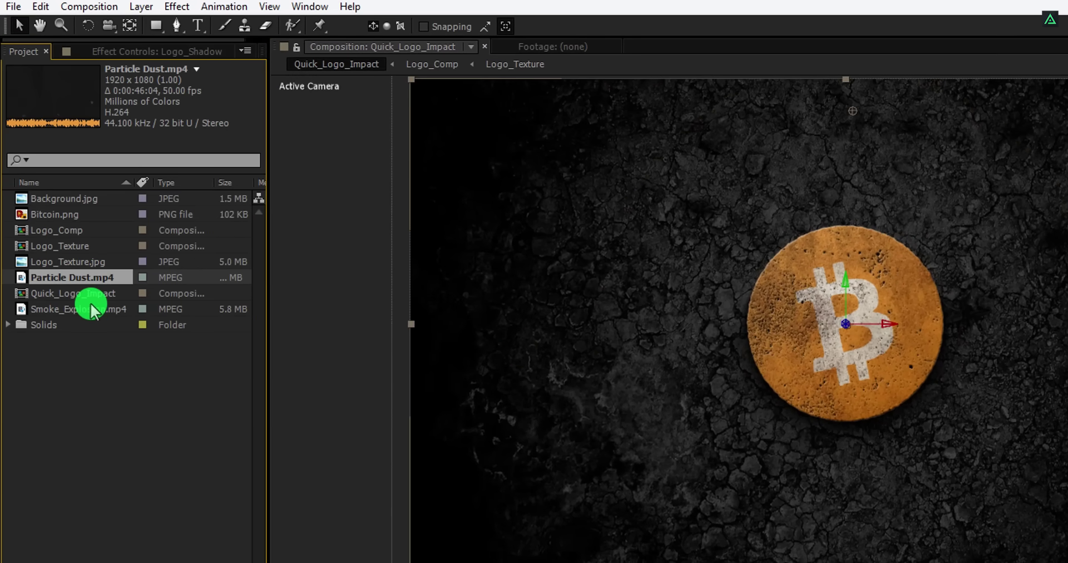
pyautogui.moveTo(91, 309); pyautogui.dragTo(201, 562)
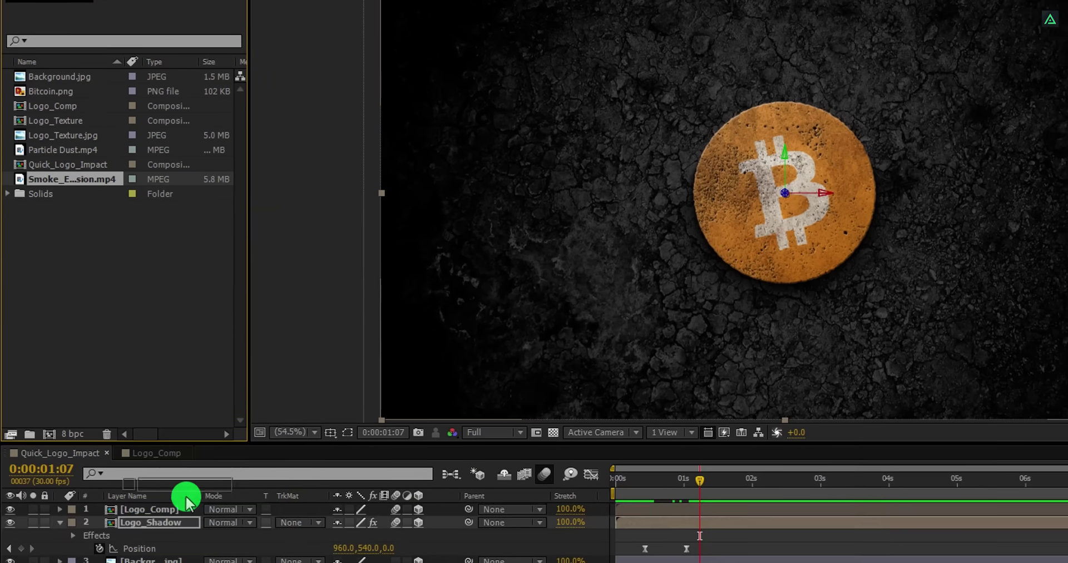
pyautogui.moveTo(186, 504); pyautogui.dragTo(177, 540)
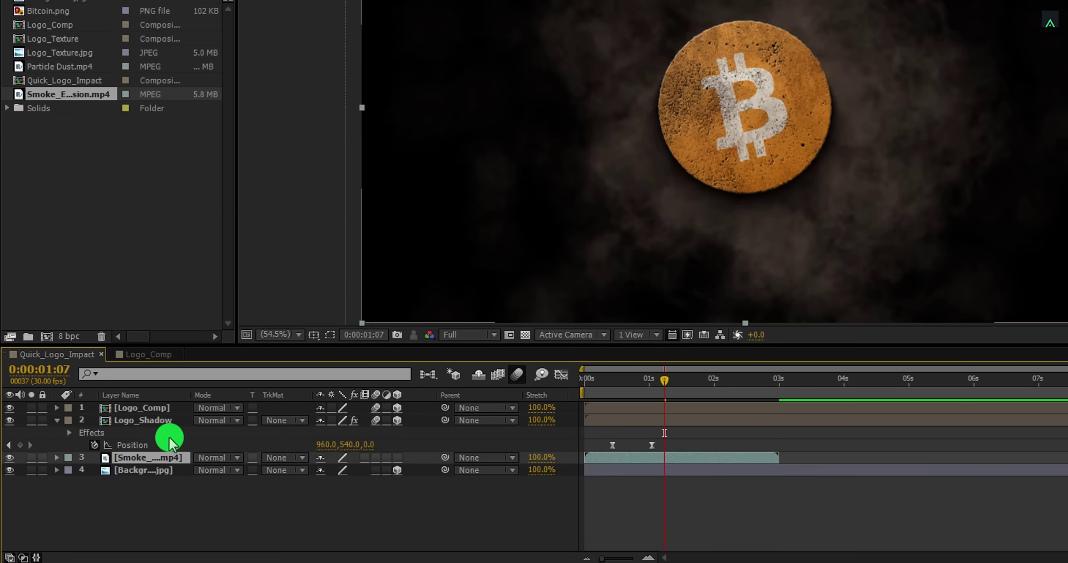
# Blend the smoke layer with Lighten at 80% opacity, starting near the impact
pyautogui.click(220, 461)
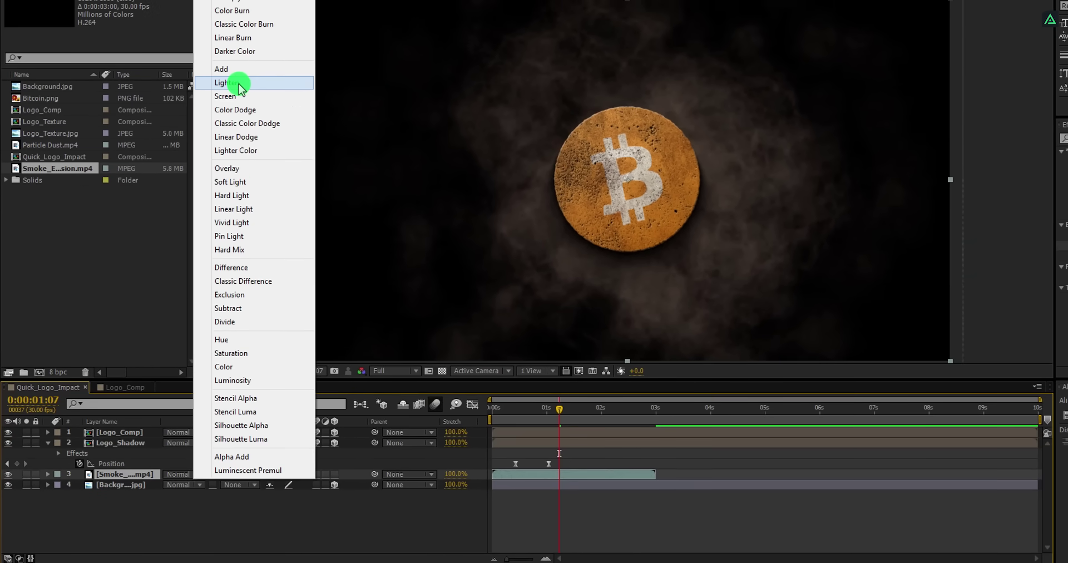
pyautogui.click(239, 84)
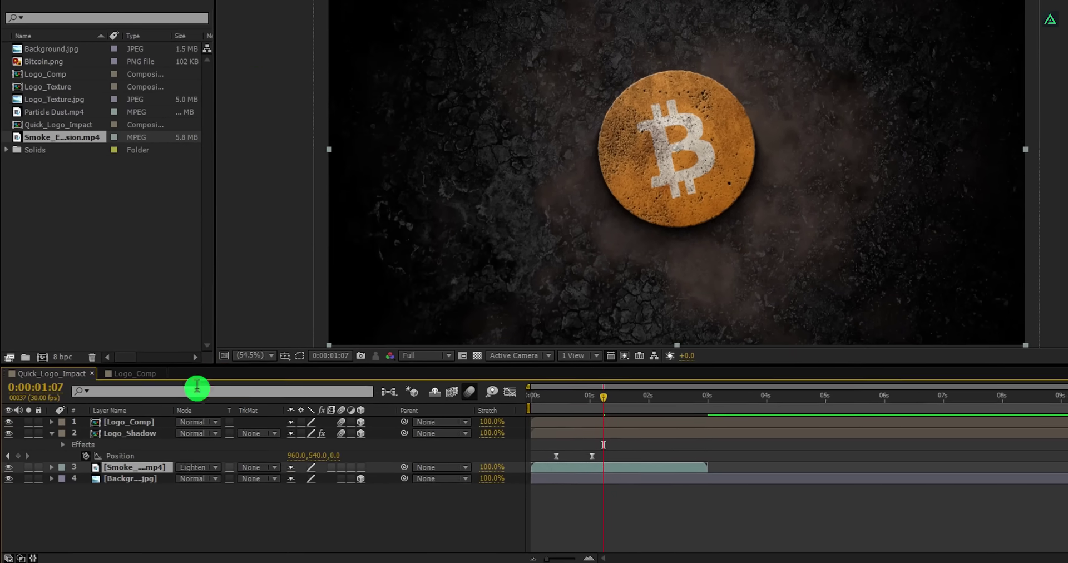
pyautogui.press('t')
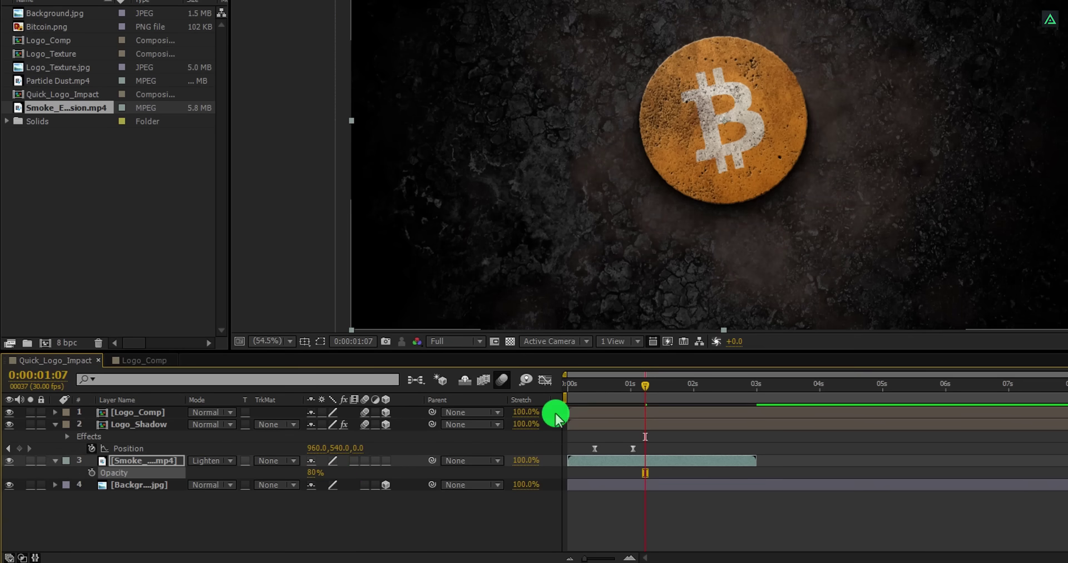
pyautogui.moveTo(590, 386); pyautogui.dragTo(562, 410)
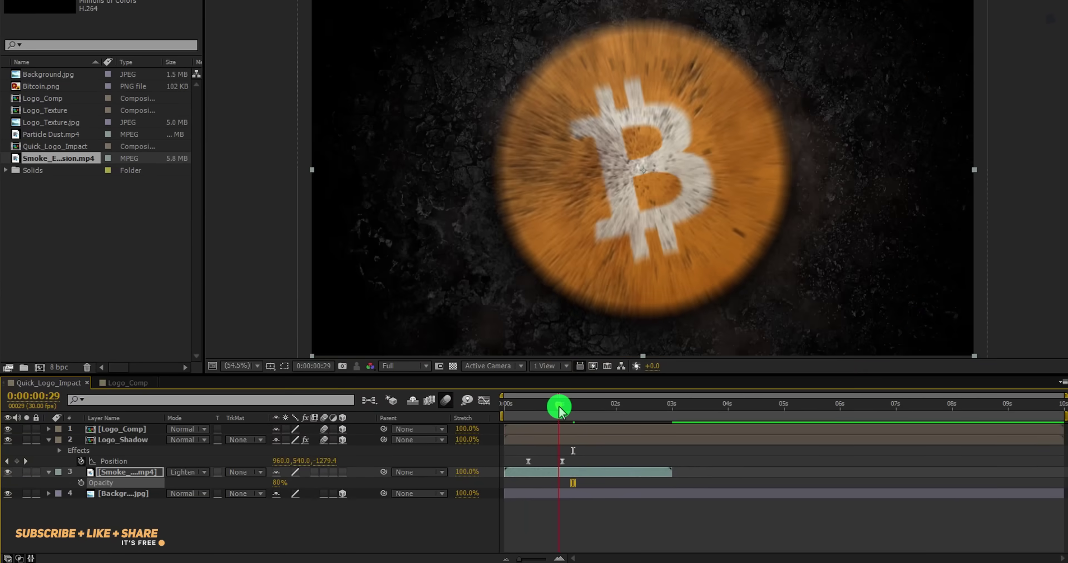
pyautogui.moveTo(526, 472); pyautogui.dragTo(555, 473)
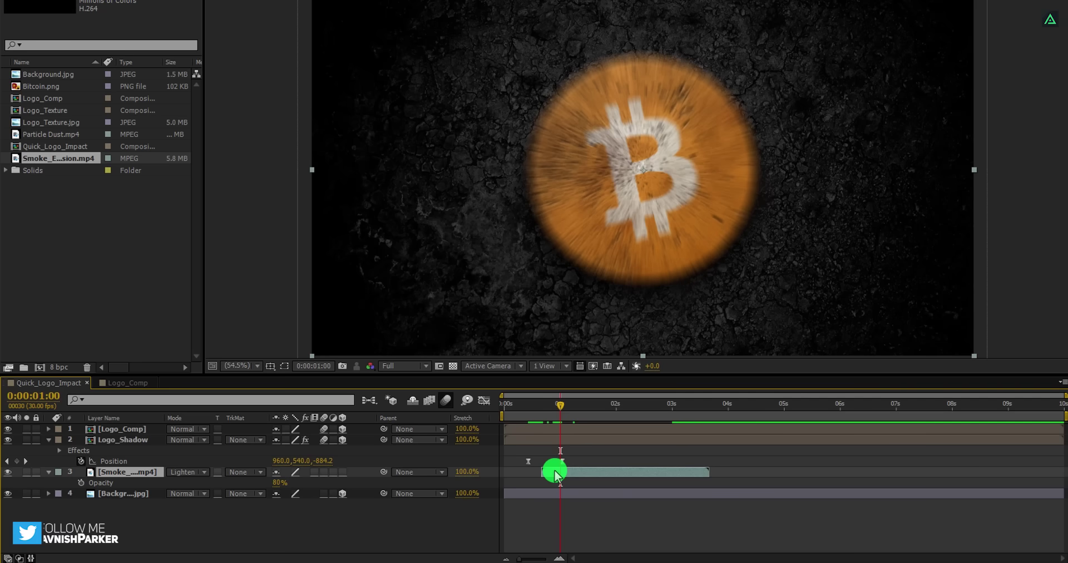
pyautogui.moveTo(559, 409); pyautogui.dragTo(600, 415)
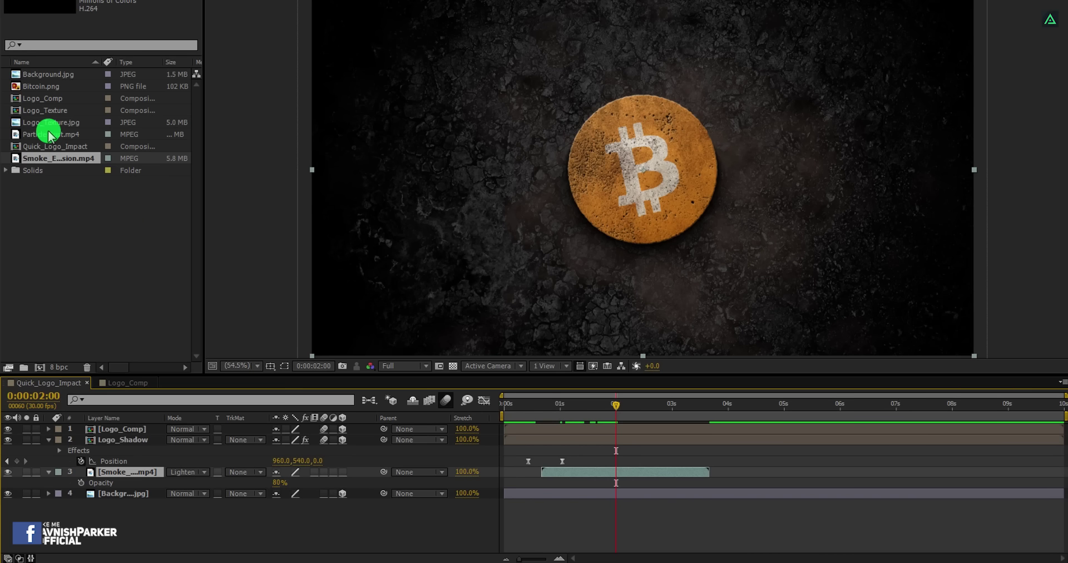
# Add the Particle Dust clip as the top layer with Levels Input Black at 22
pyautogui.moveTo(50, 135); pyautogui.dragTo(134, 431)
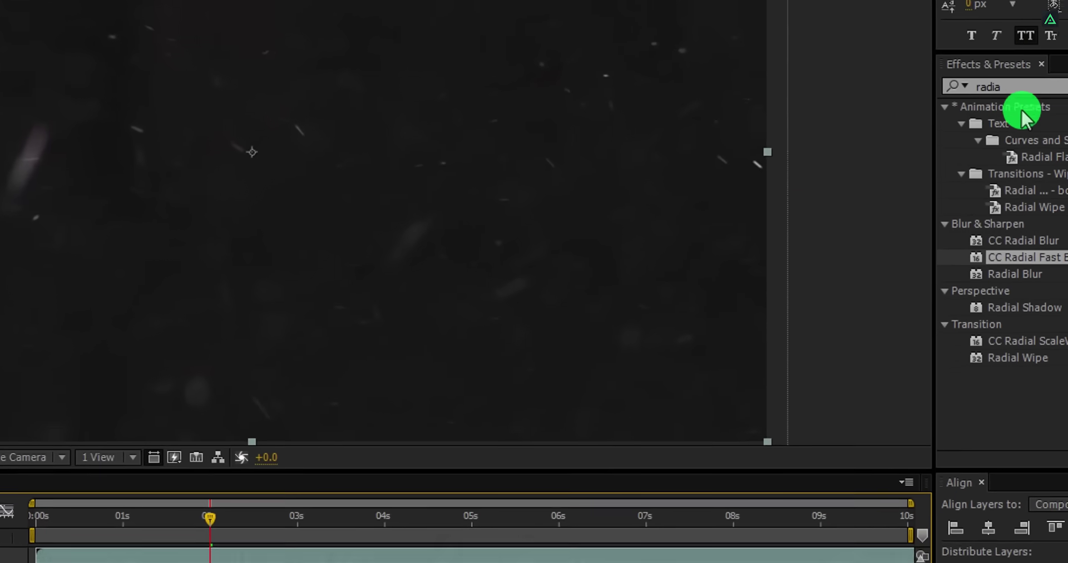
pyautogui.doubleClick(1024, 87)
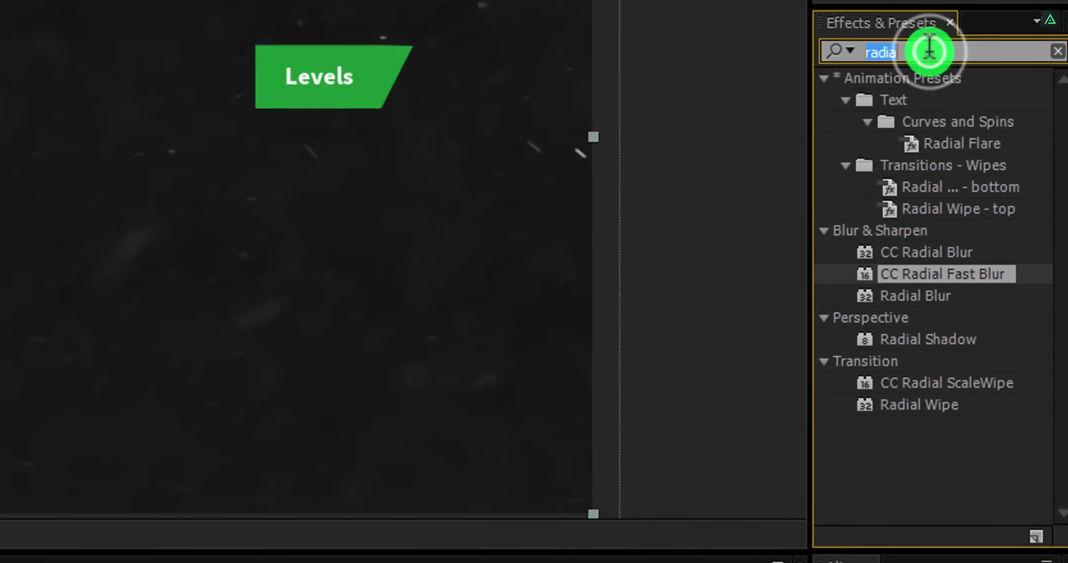
pyautogui.press('BackSpace')
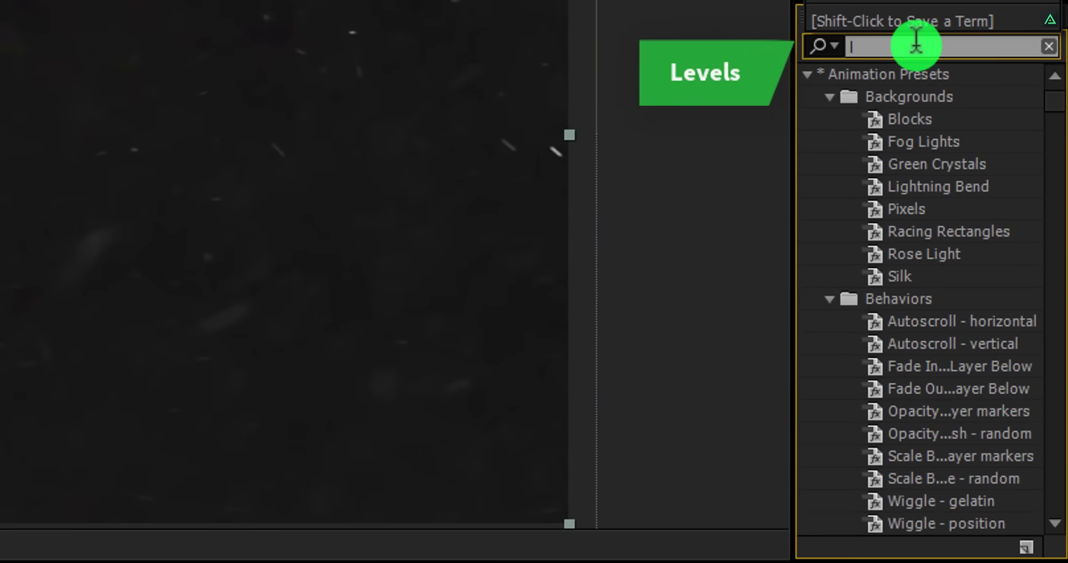
pyautogui.write('level')
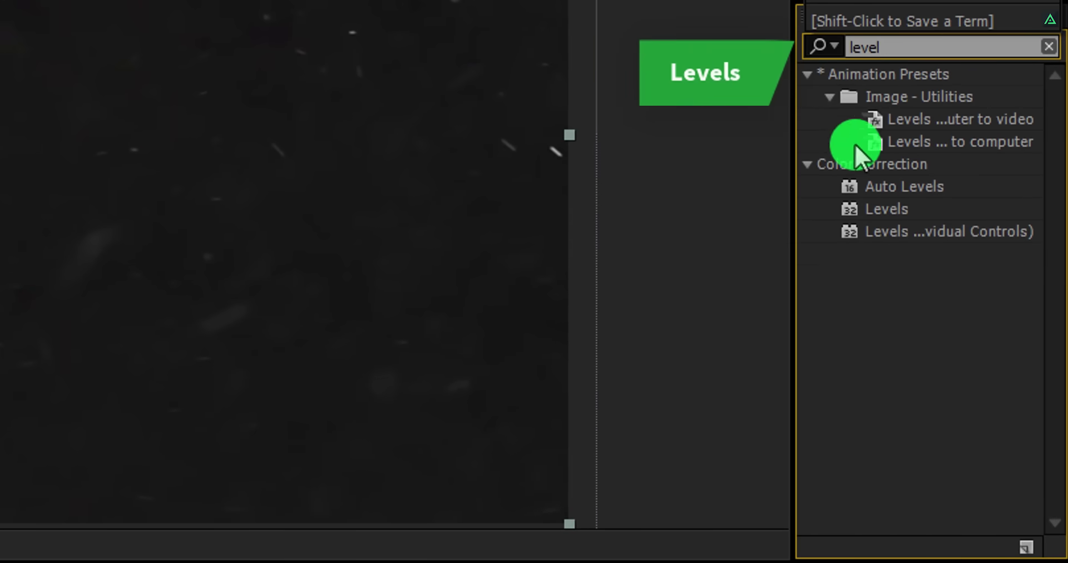
pyautogui.doubleClick(876, 209)
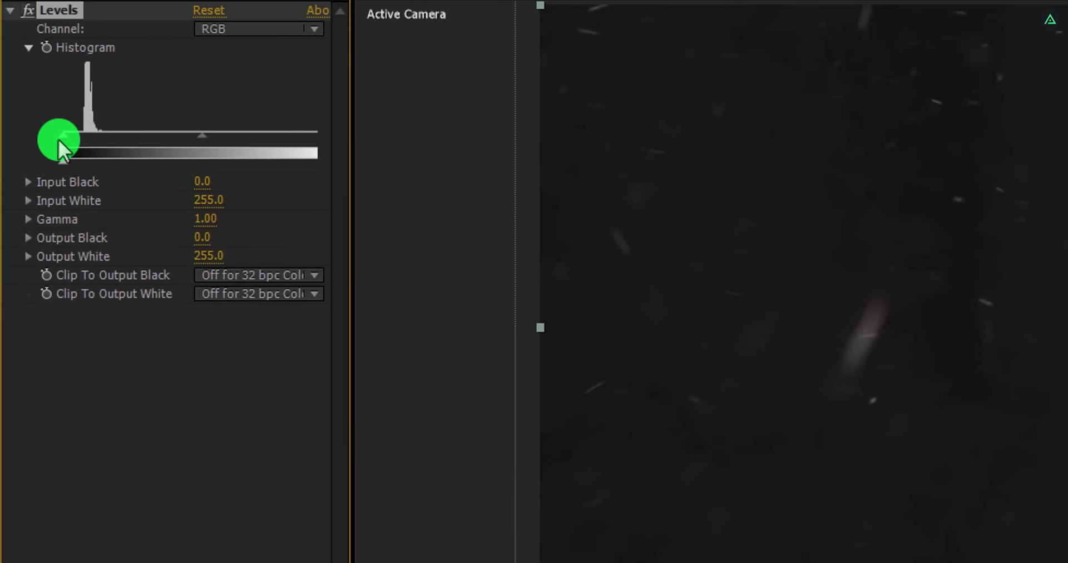
pyautogui.moveTo(65, 136); pyautogui.dragTo(86, 139)
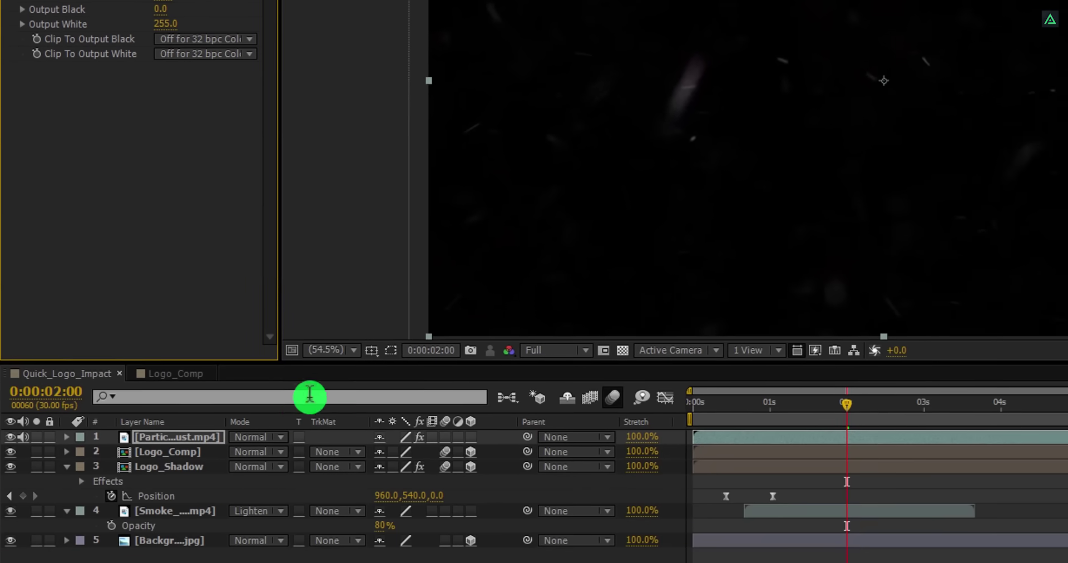
# Set the particle layer's blend mode to Screen and return to 2 seconds
pyautogui.click(272, 525)
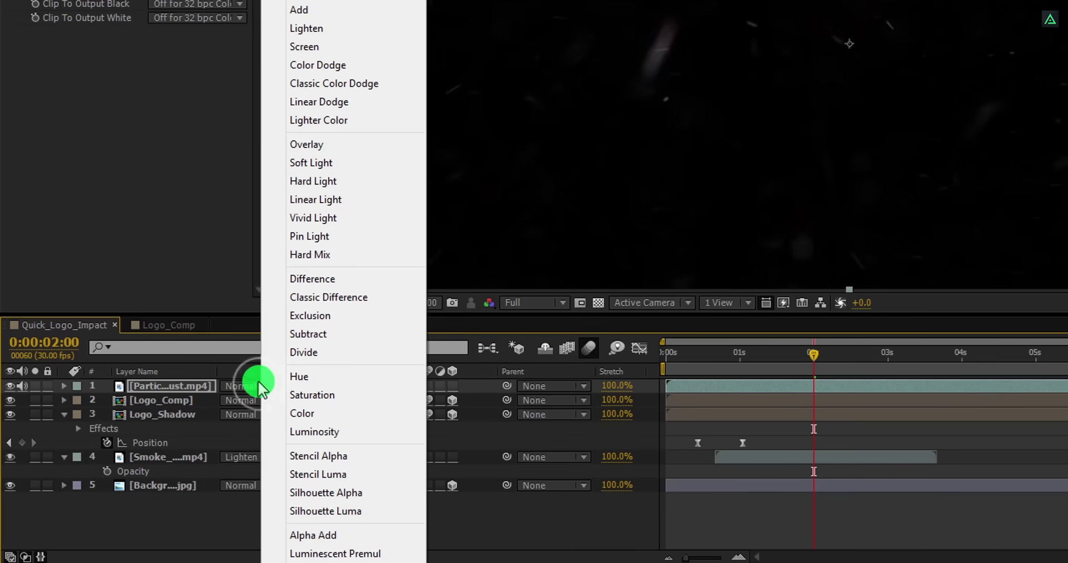
pyautogui.click(344, 45)
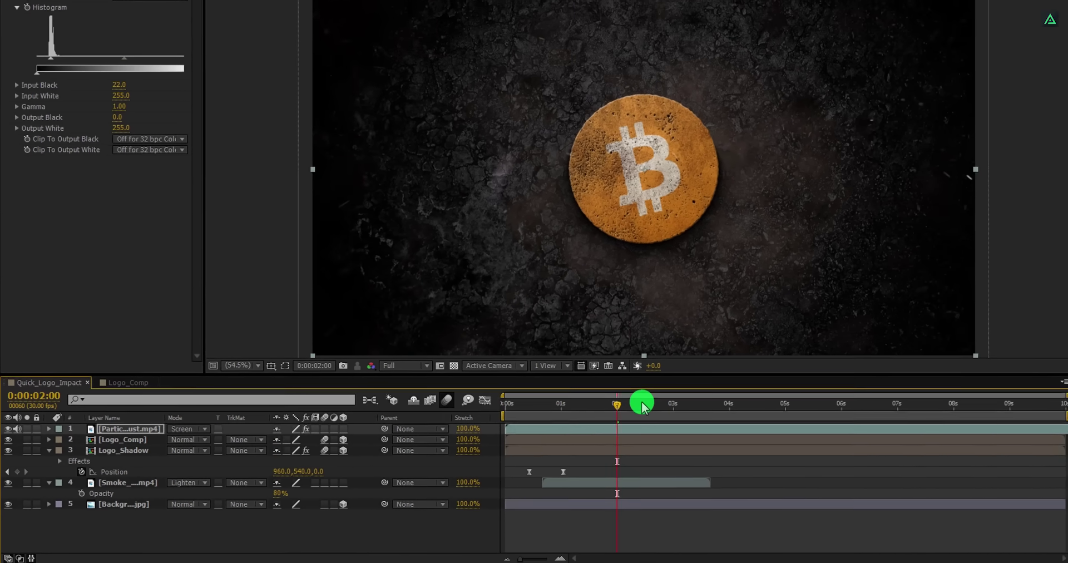
pyautogui.click(797, 367)
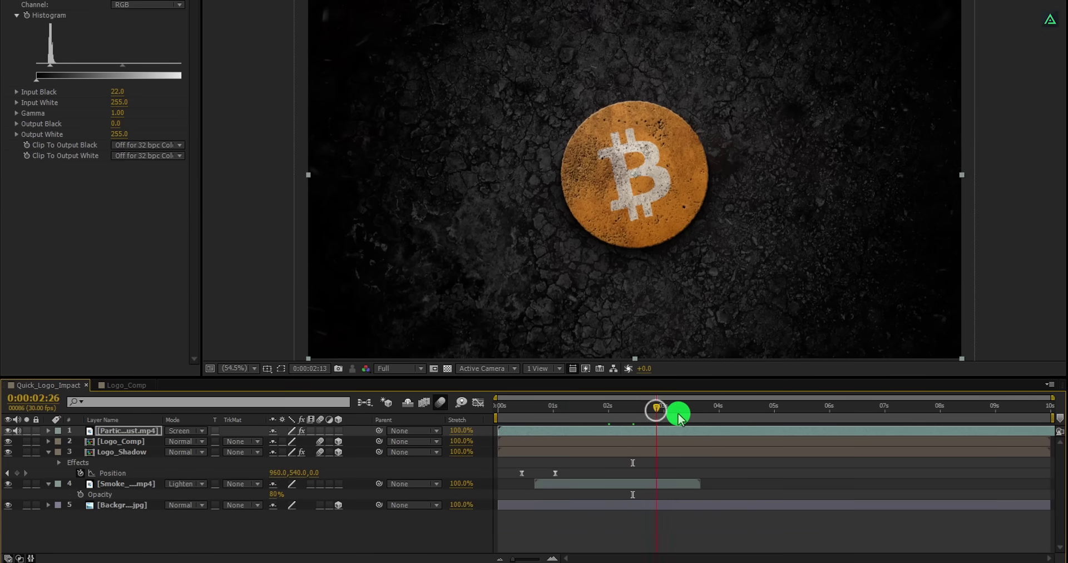
pyautogui.moveTo(684, 414); pyautogui.dragTo(612, 416)
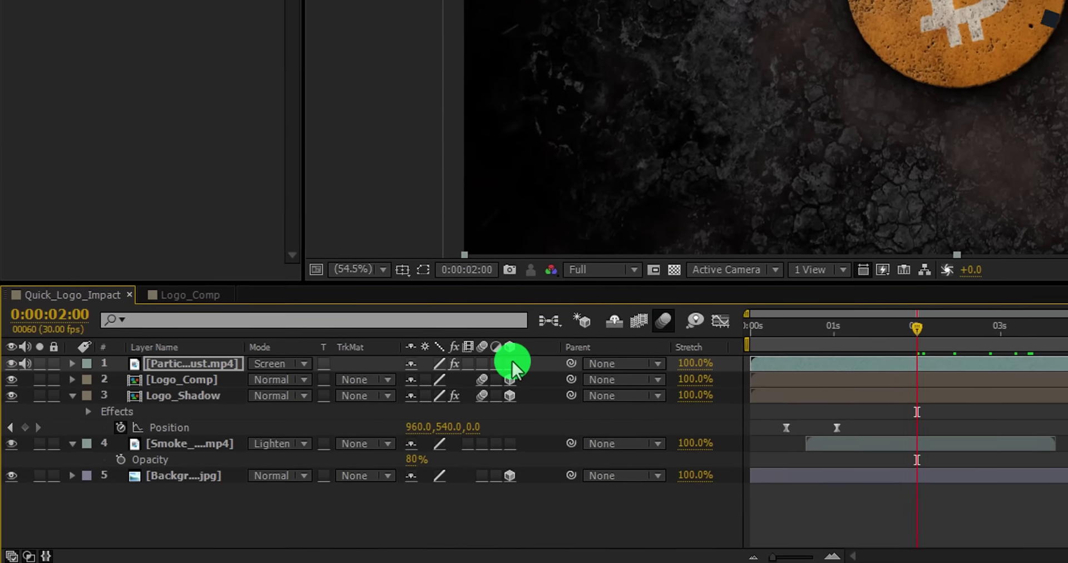
# Make the particle dust and smoke layers 3D
pyautogui.click(458, 383)
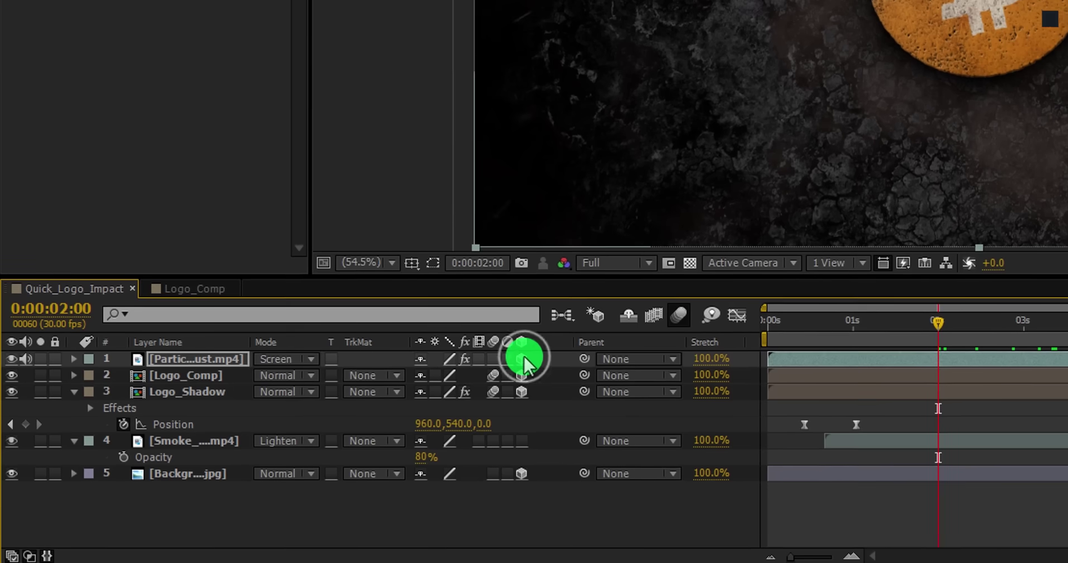
pyautogui.click(524, 440)
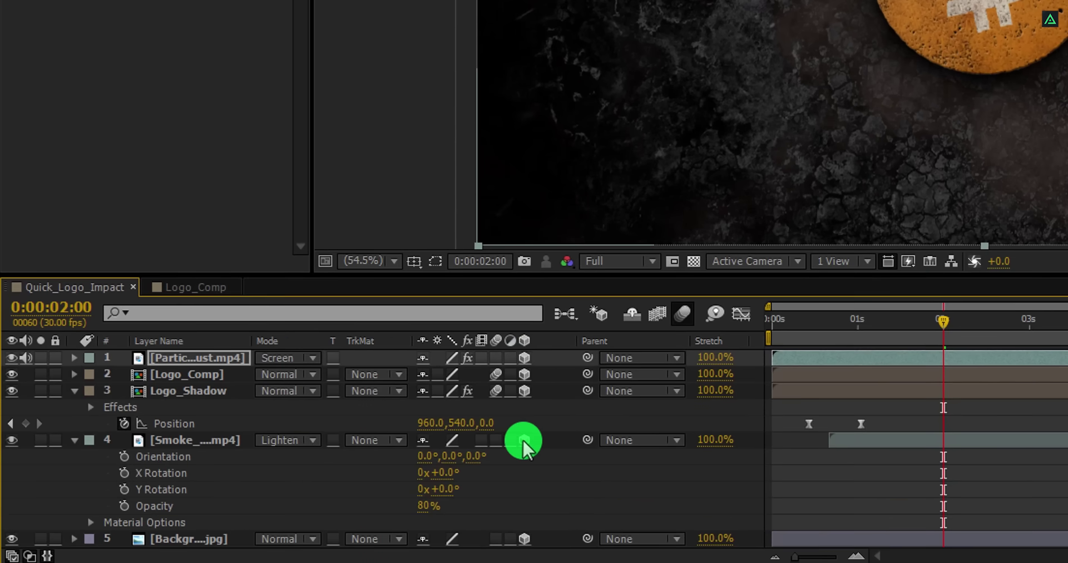
pyautogui.click(559, 422)
pyautogui.press('u')
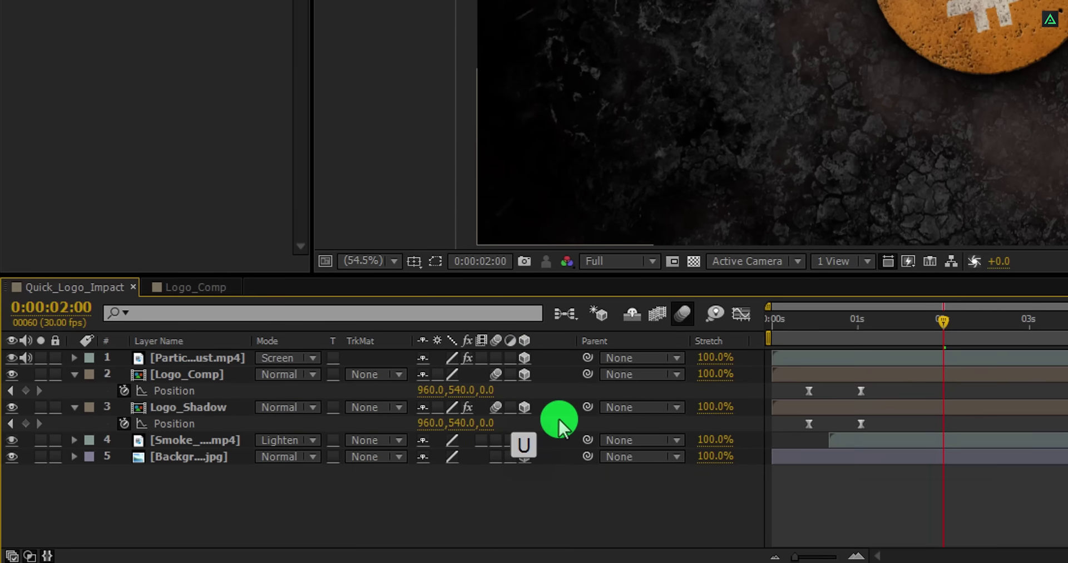
pyautogui.rightClick(392, 496)
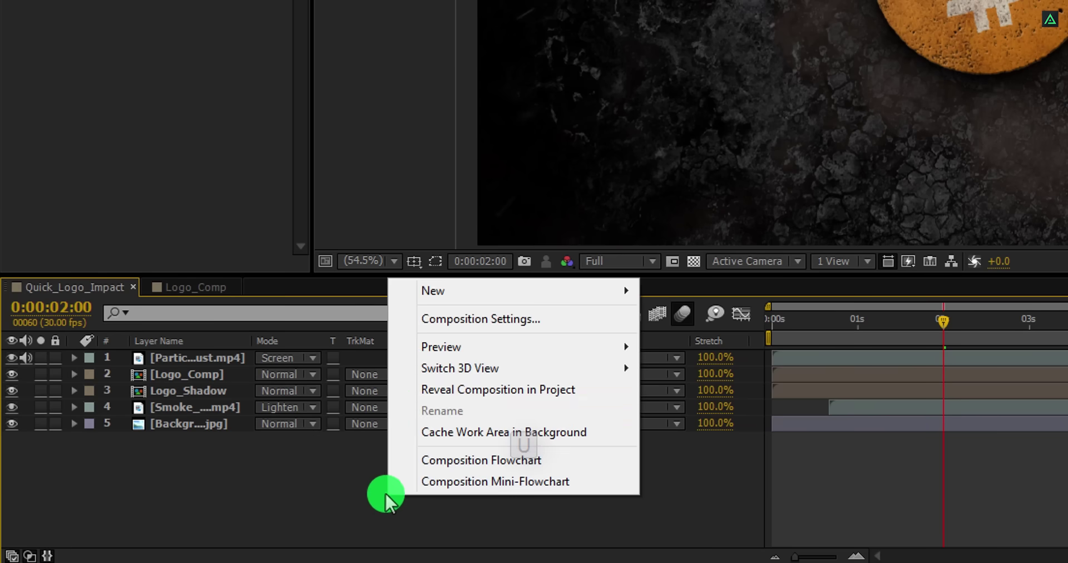
# Create a new camera layer using the 35mm lens preset
pyautogui.moveTo(492, 295)
pyautogui.click(756, 382)
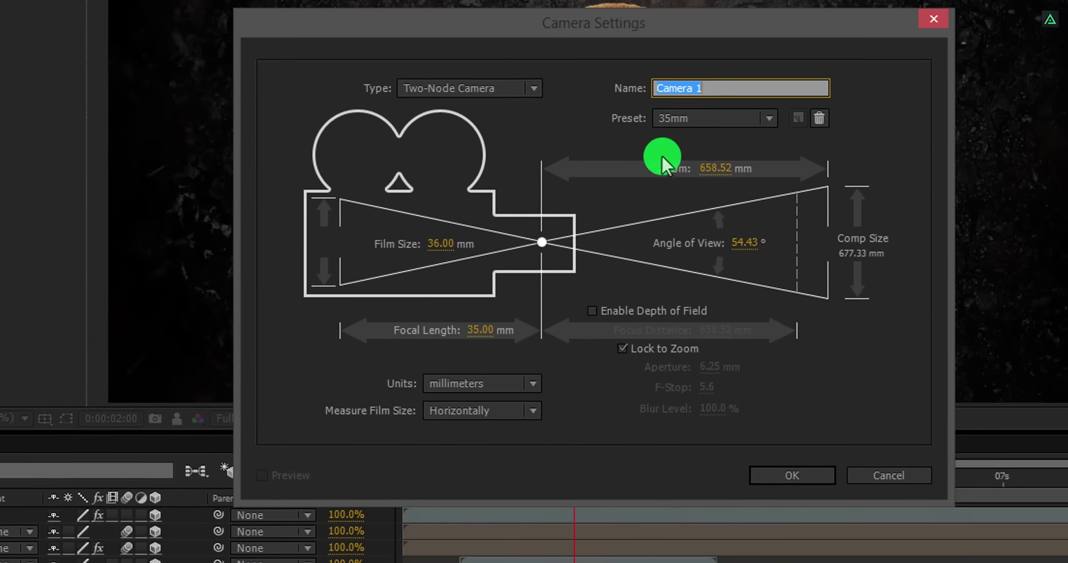
pyautogui.click(694, 118)
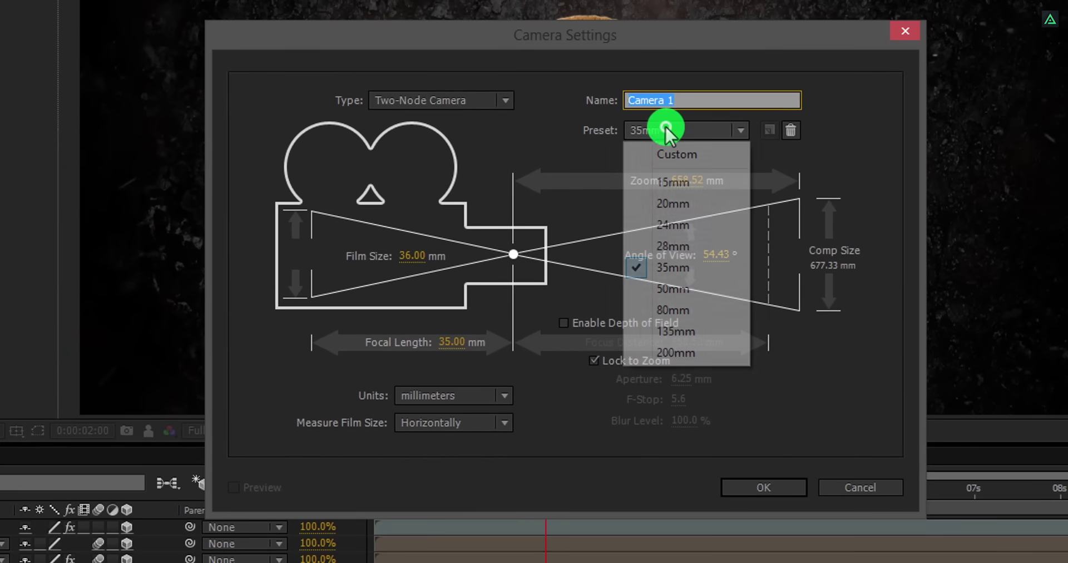
pyautogui.click(690, 268)
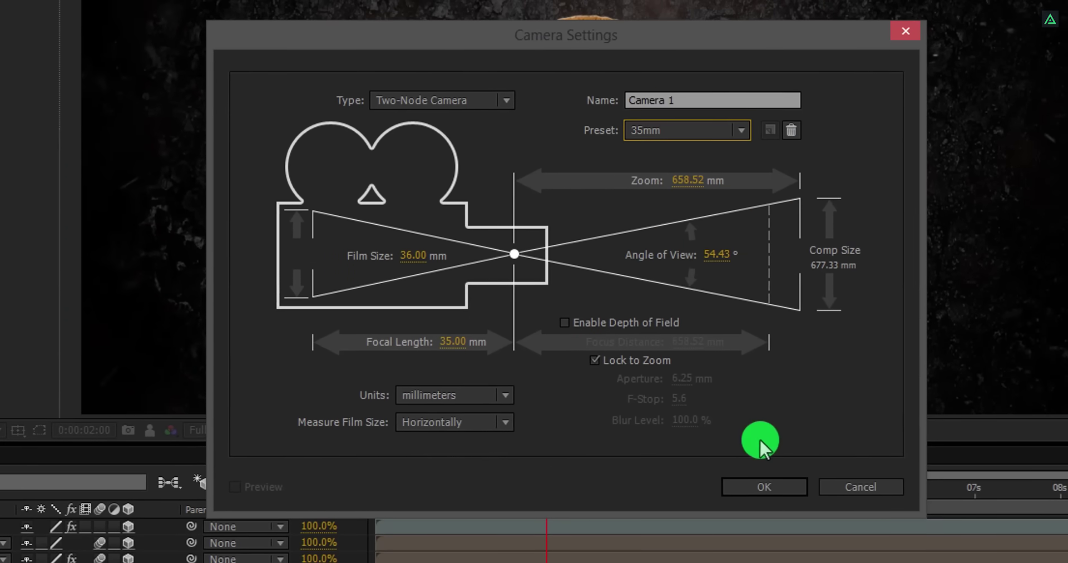
pyautogui.click(761, 487)
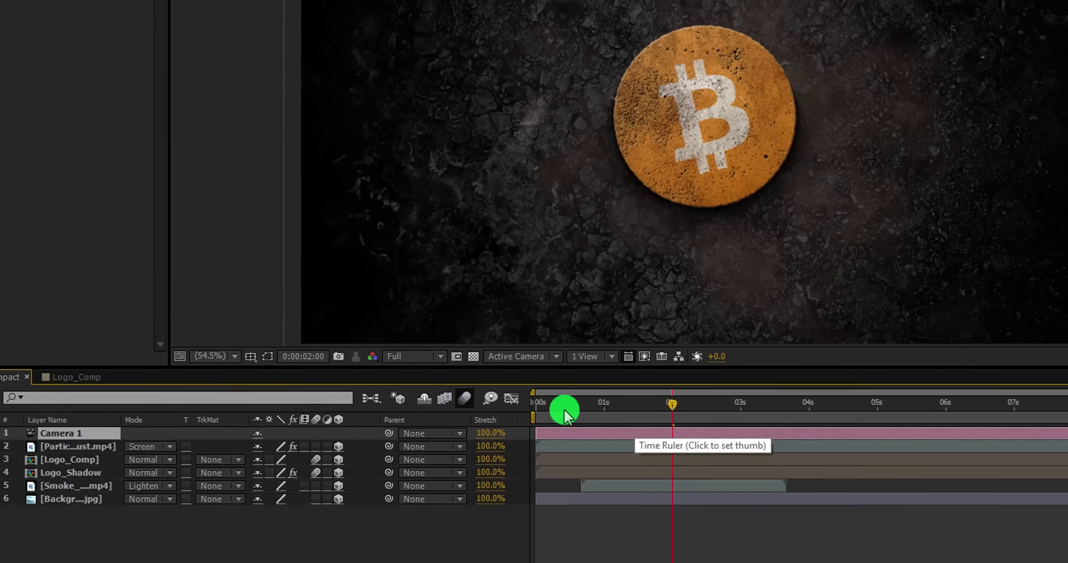
# Keyframe camera Position Z from -1866.7 at 0s to -2099.7 at 5s, eased
pyautogui.click(425, 463)
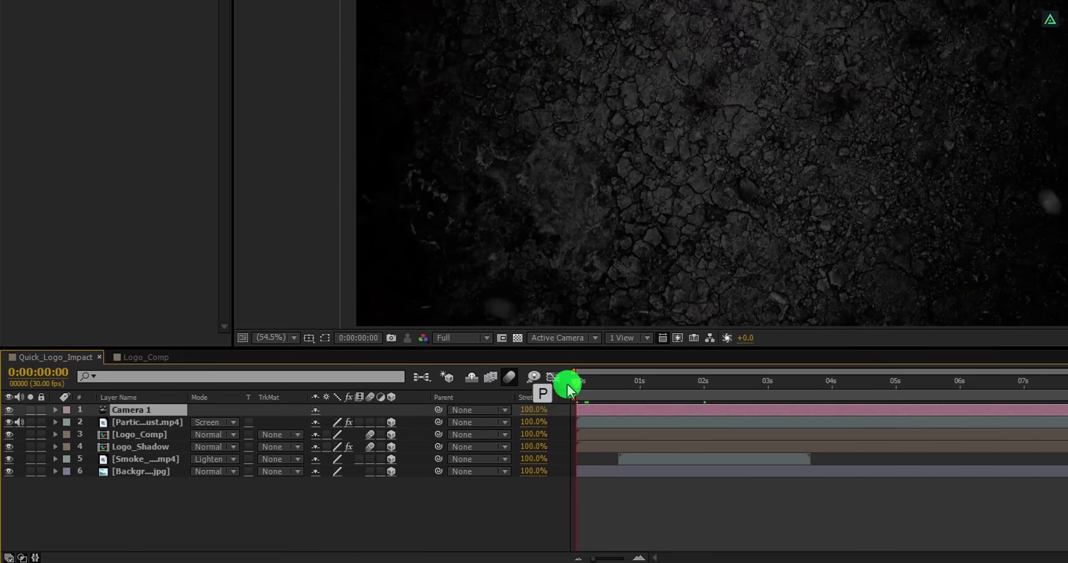
pyautogui.press('p')
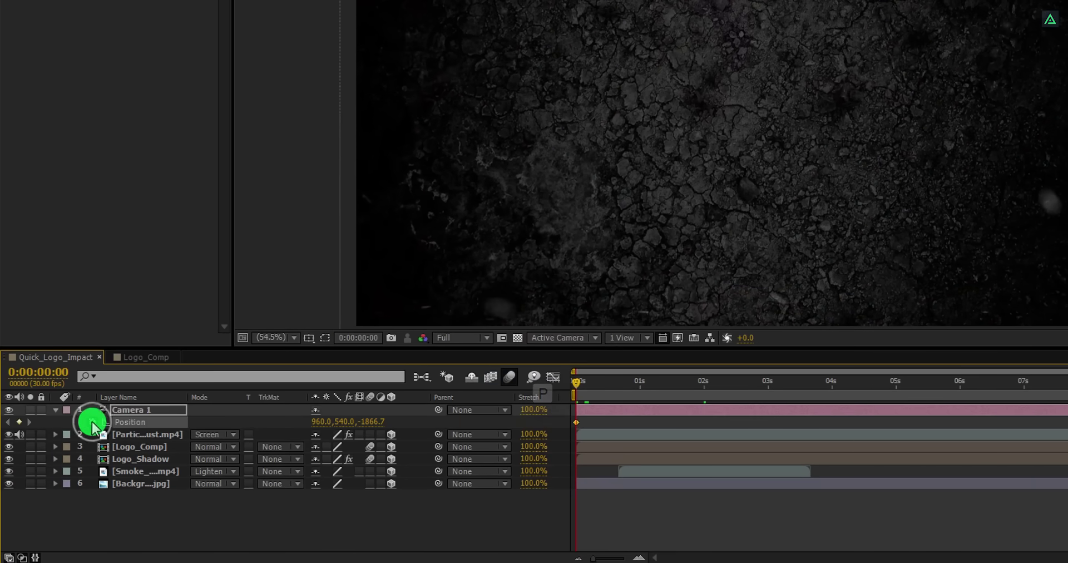
pyautogui.click(856, 395)
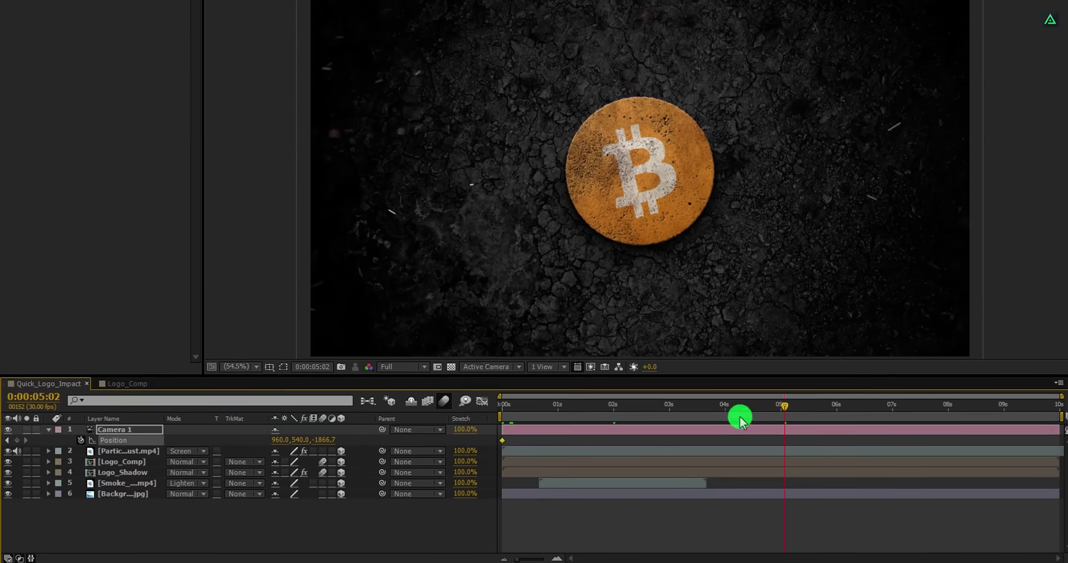
pyautogui.moveTo(332, 444); pyautogui.dragTo(205, 447)
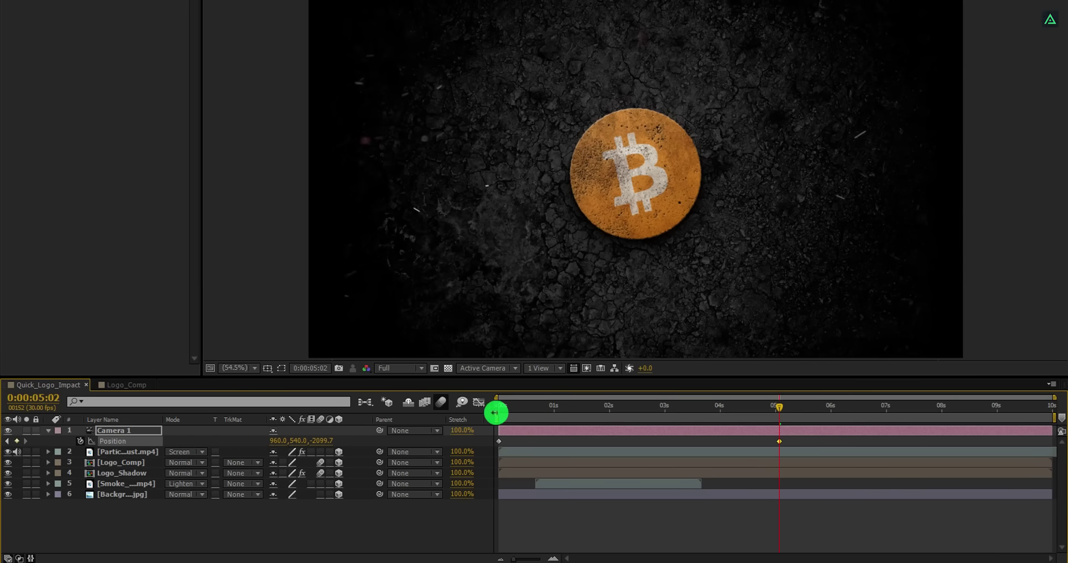
pyautogui.rightClick(500, 441)
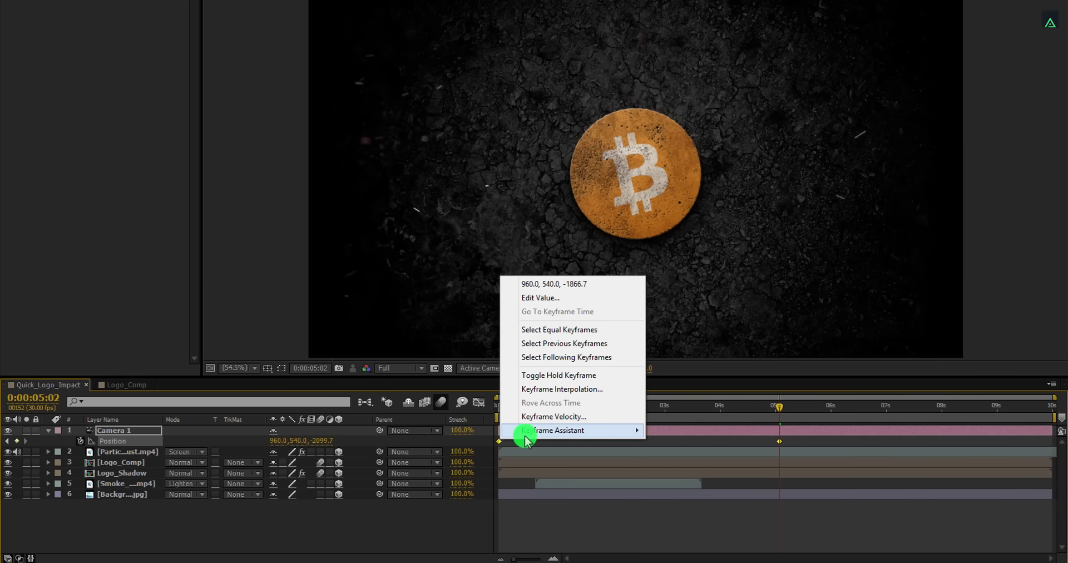
pyautogui.moveTo(525, 440)
pyautogui.click(714, 456)
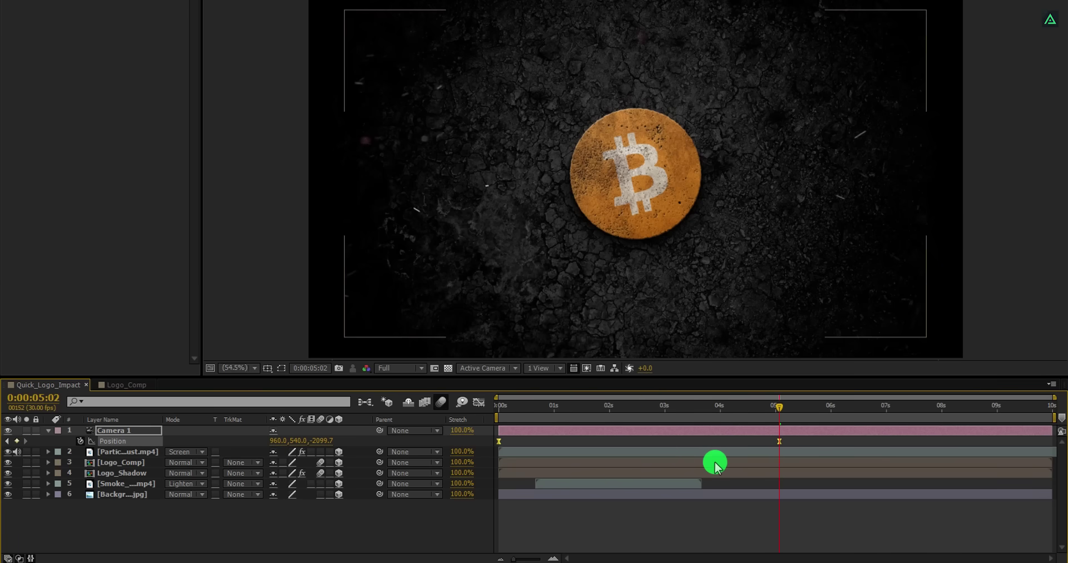
pyautogui.moveTo(589, 406)
pyautogui.mouseDown()
pyautogui.moveTo(551, 405)
pyautogui.moveTo(579, 411)
pyautogui.mouseUp()
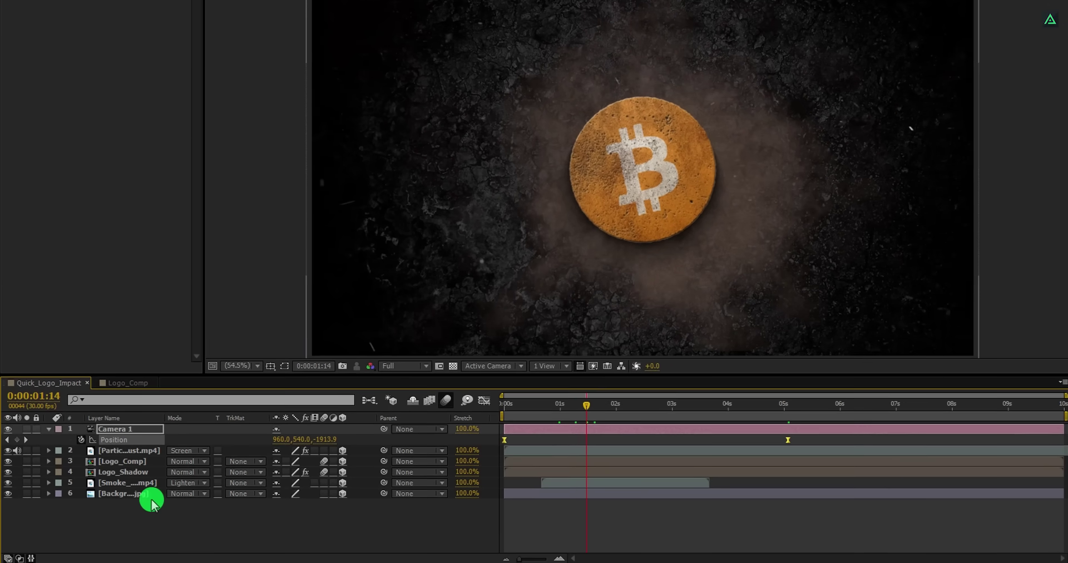
# Select all six layers and pre-compose them as Quick_Logo_Intro
pyautogui.moveTo(129, 508); pyautogui.dragTo(152, 411)
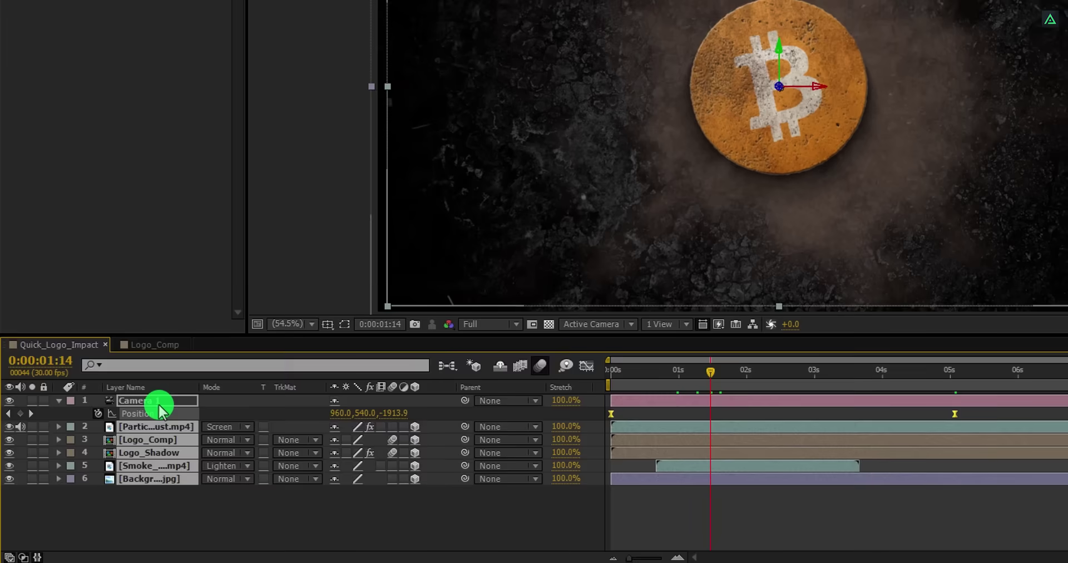
pyautogui.rightClick(150, 407)
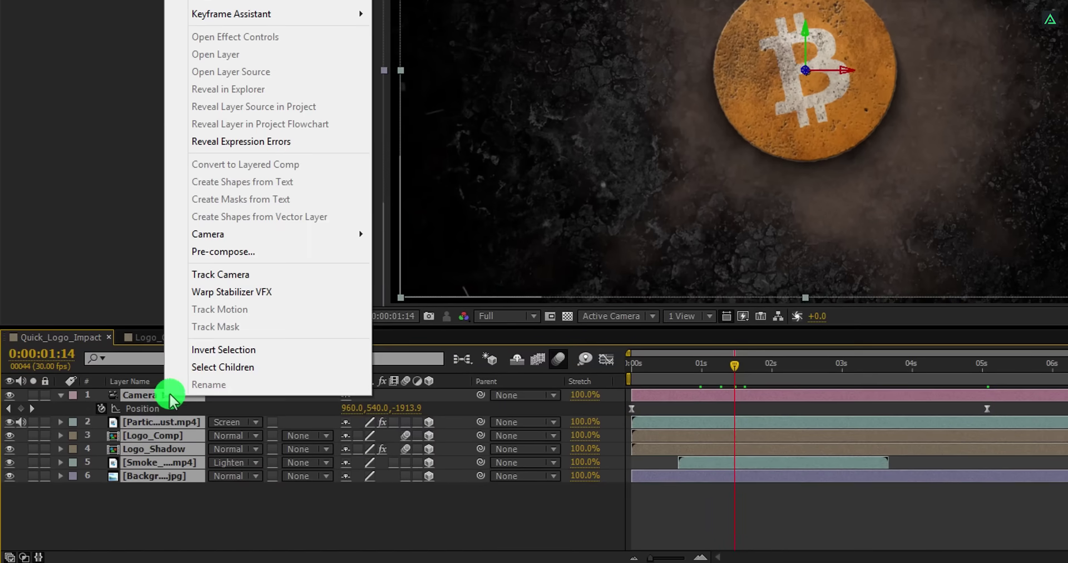
pyautogui.click(278, 256)
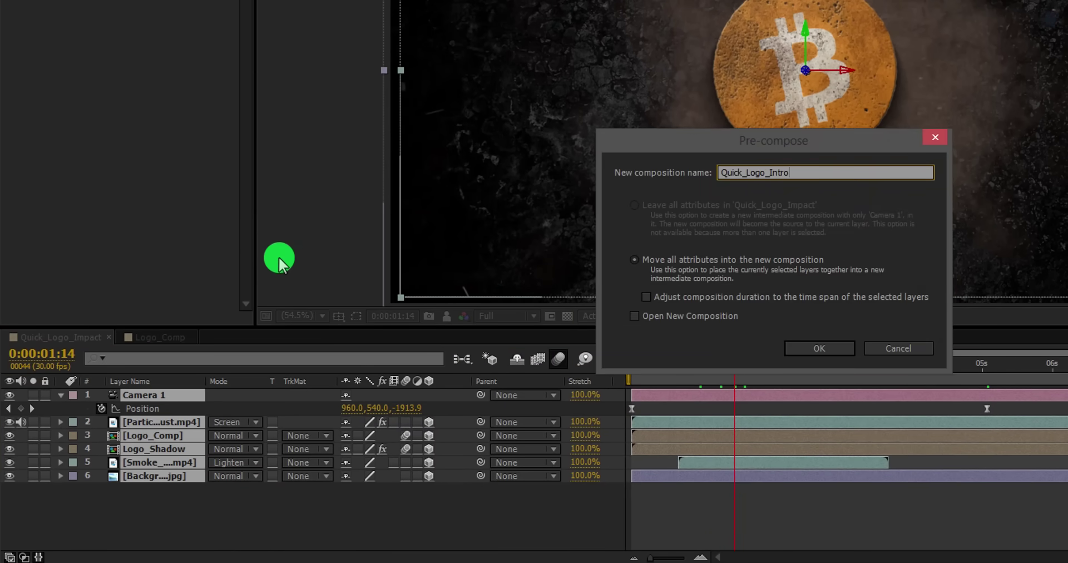
pyautogui.press('Return')
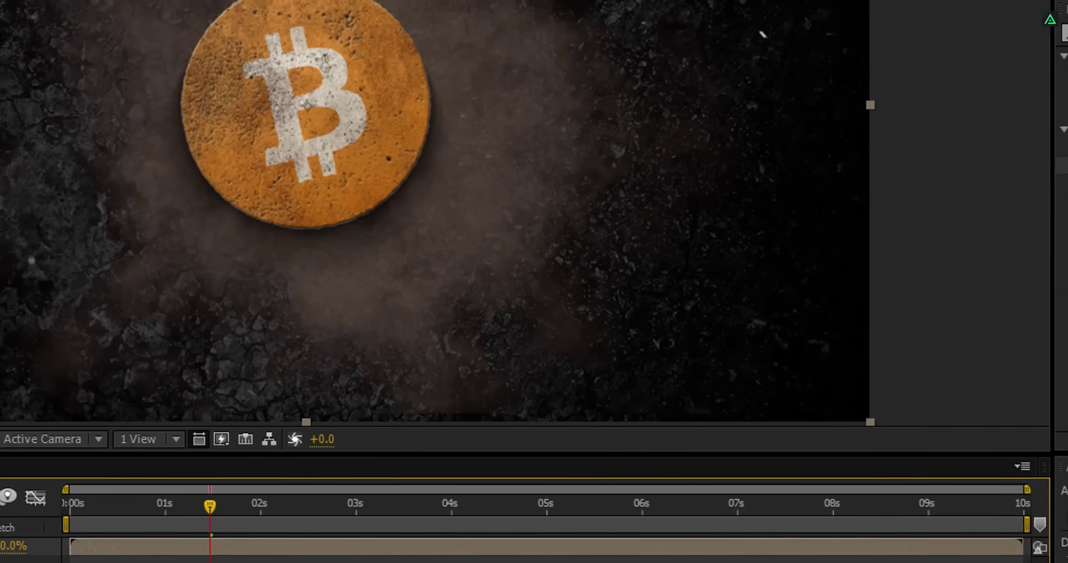
# Apply the Wiggle - position preset to Quick_Logo_Intro and move to 0:00:01:24
pyautogui.click(1026, 41)
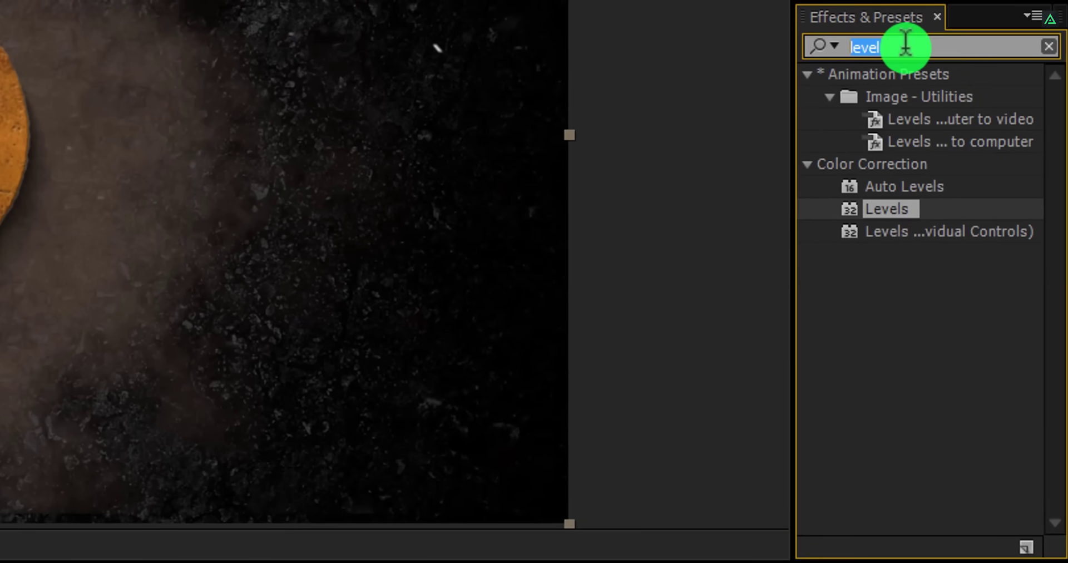
pyautogui.write('w')
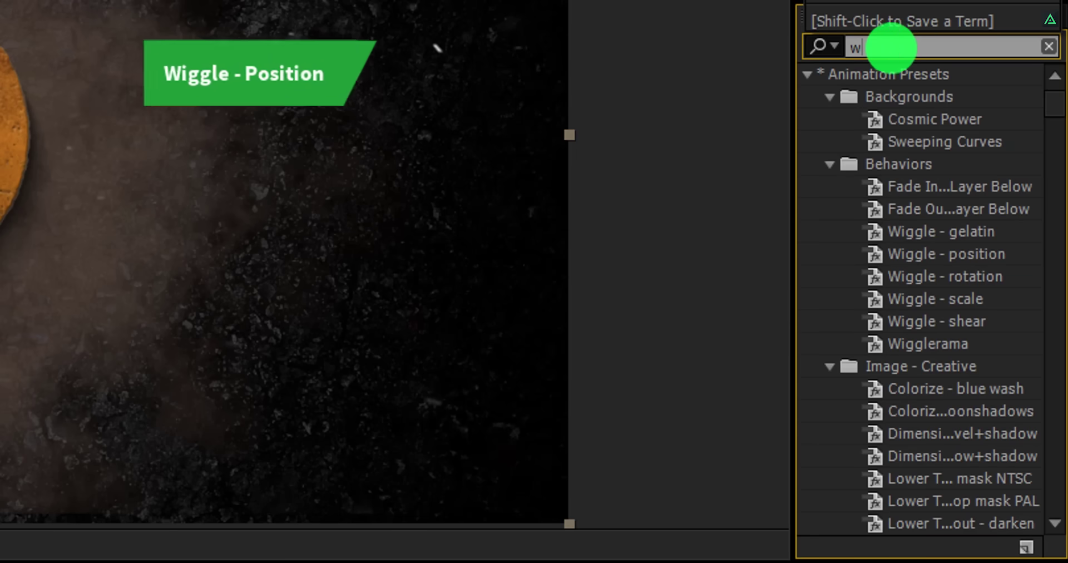
pyautogui.write('iggle')
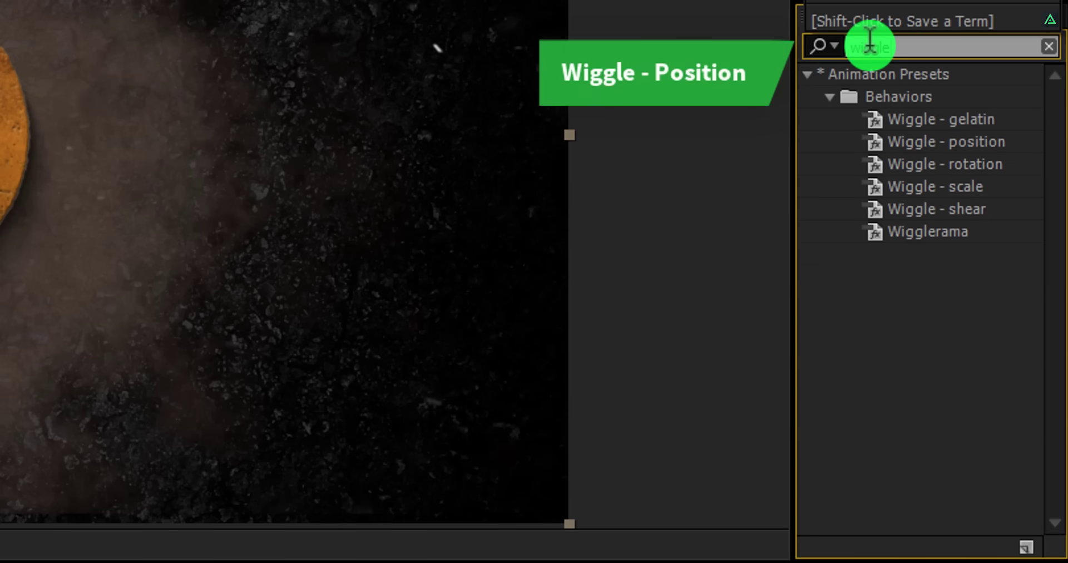
pyautogui.click(899, 142)
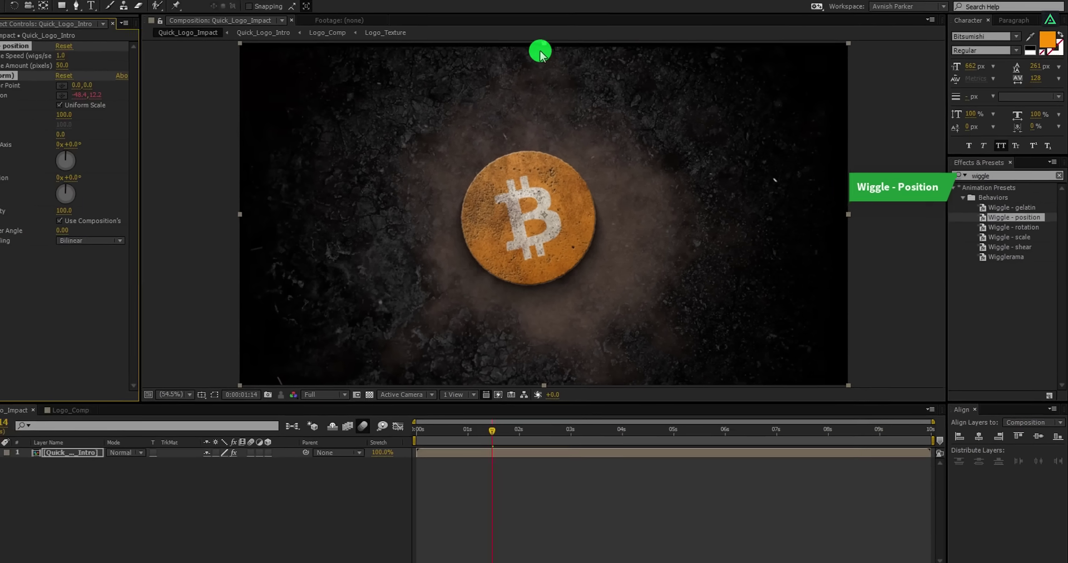
pyautogui.moveTo(556, 78); pyautogui.dragTo(557, 175)
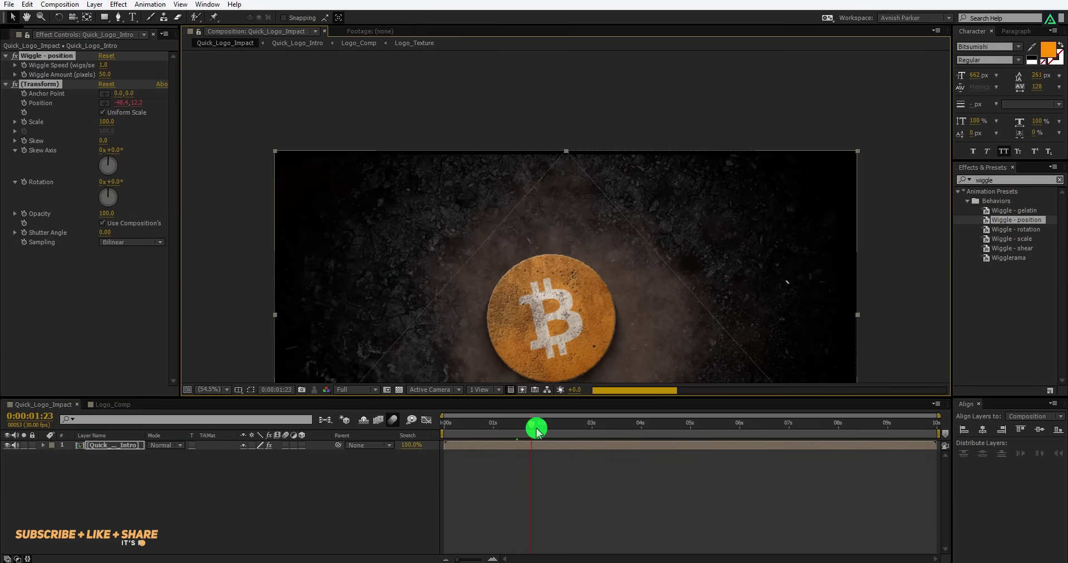
pyautogui.moveTo(536, 429); pyautogui.dragTo(538, 430)
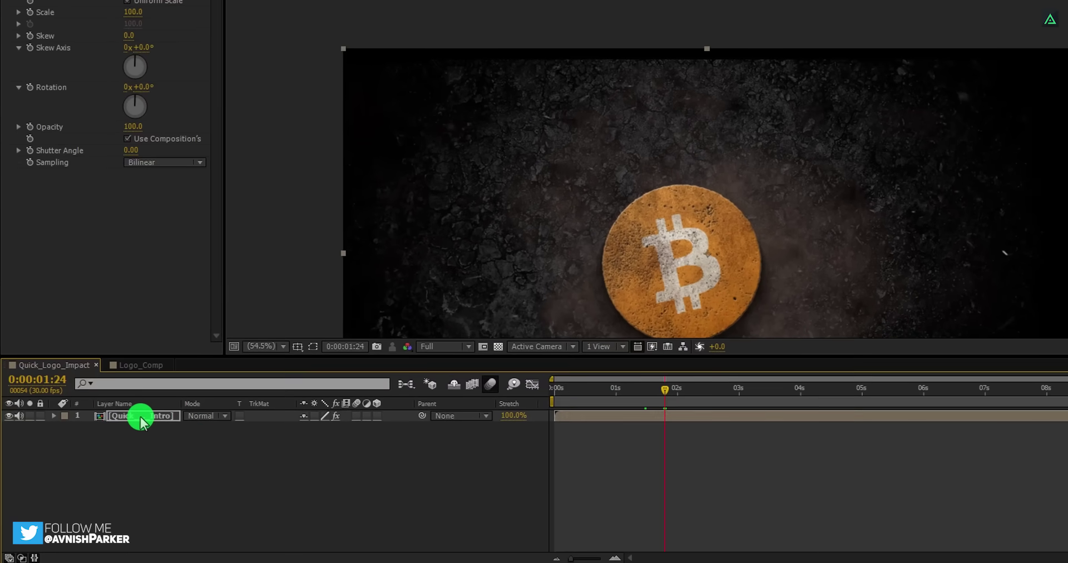
# Set Quick_Logo_Intro's Scale to 104% at 0:00:01:24
pyautogui.press('s')
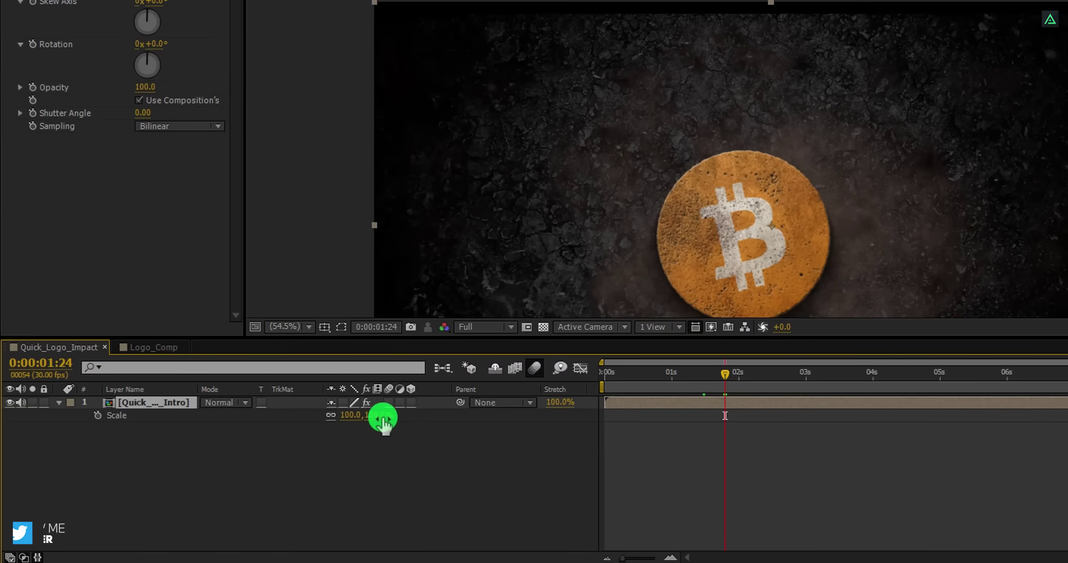
pyautogui.write('1')
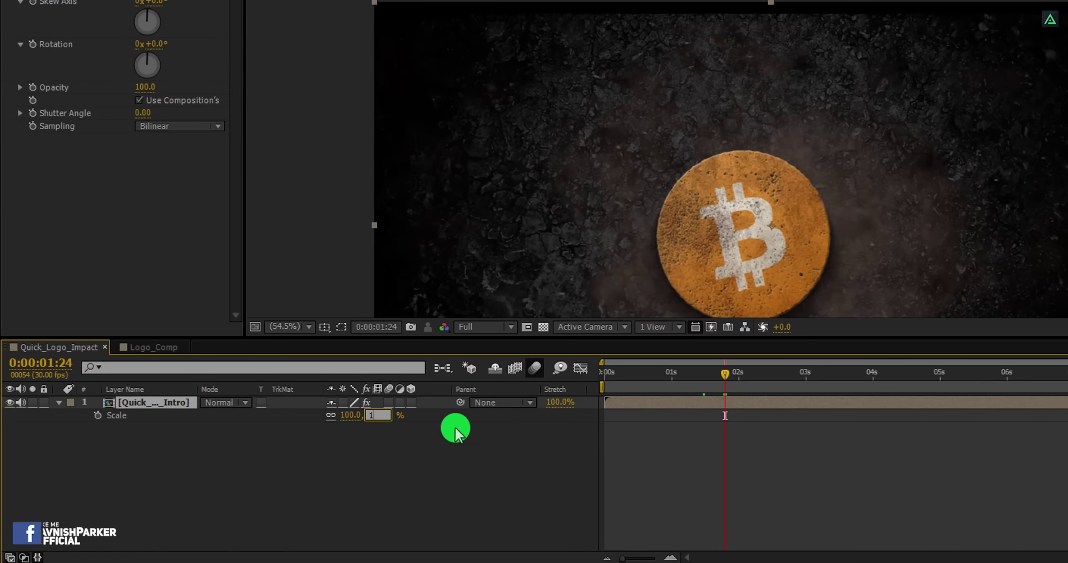
pyautogui.write('04')
pyautogui.press('Return')
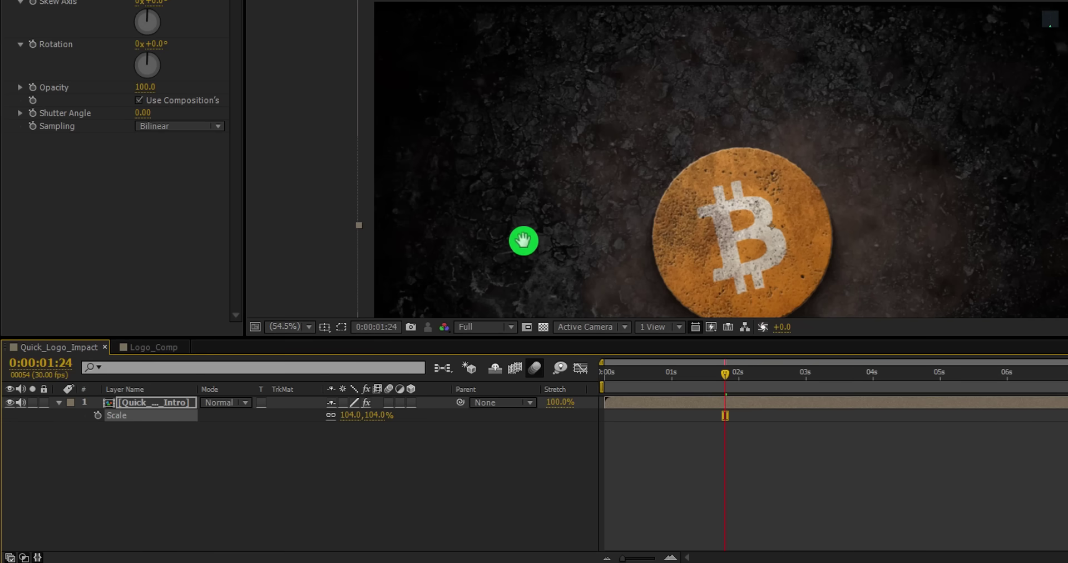
pyautogui.moveTo(522, 238); pyautogui.dragTo(539, 102)
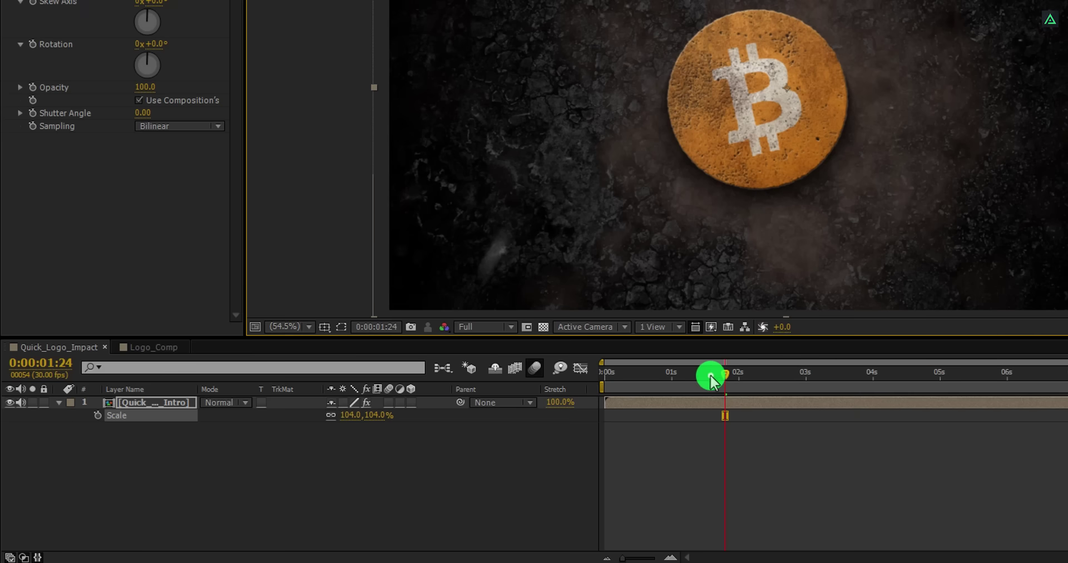
# Key the Wiggle Speed to 0 at 0:00:01:00
pyautogui.moveTo(697, 376); pyautogui.dragTo(672, 383)
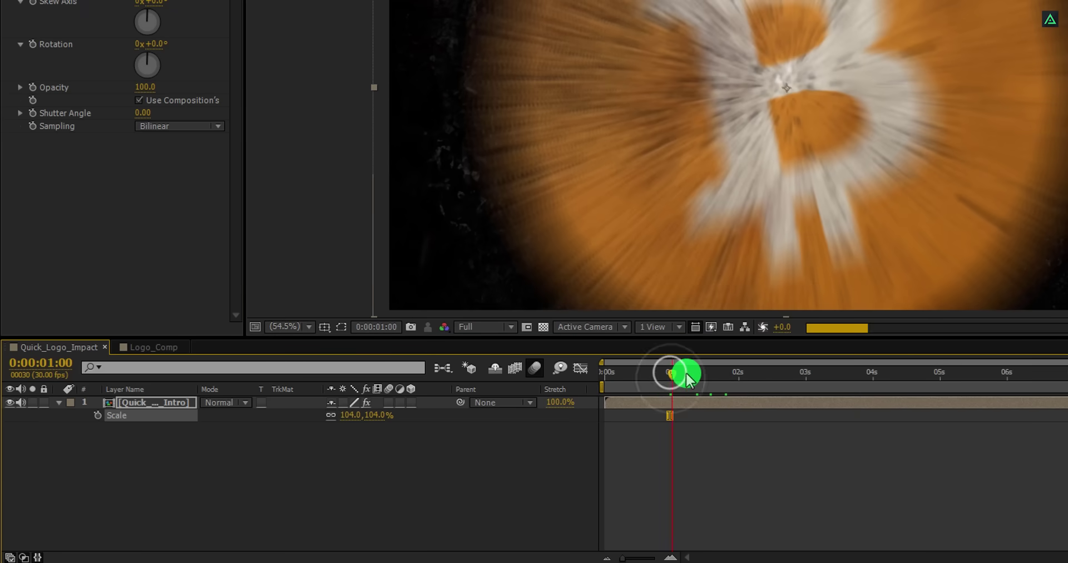
pyautogui.click(688, 376)
pyautogui.hotkey('ctrl', 'Left')
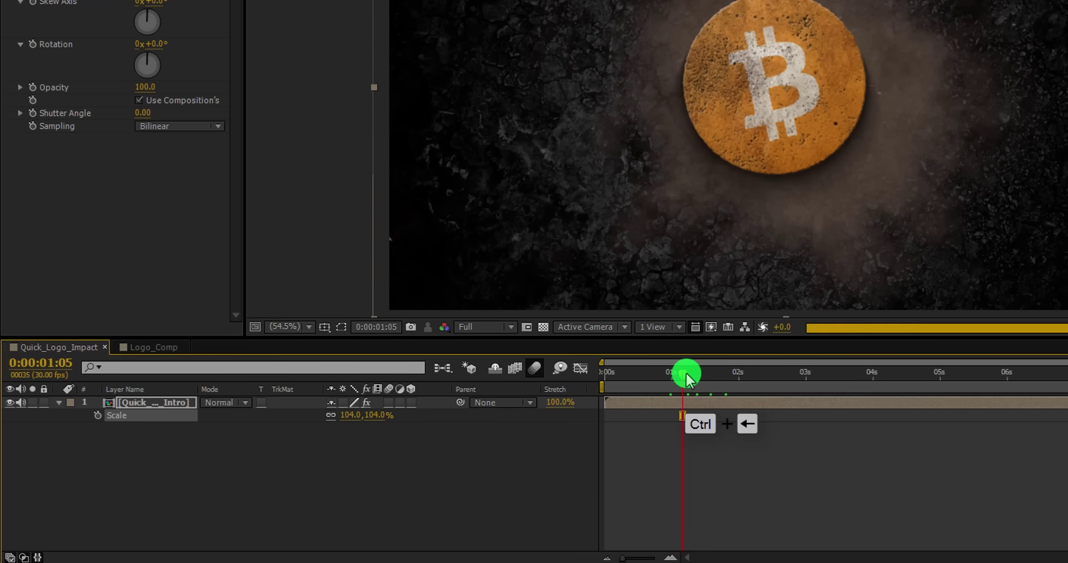
pyautogui.hotkey('ctrl', 'Left')
pyautogui.hotkey('ctrl', 'Left')
pyautogui.hotkey('ctrl', 'Left')
pyautogui.hotkey('ctrl', 'Left')
pyautogui.hotkey('ctrl', 'Left')
pyautogui.hotkey('ctrl', 'Left')
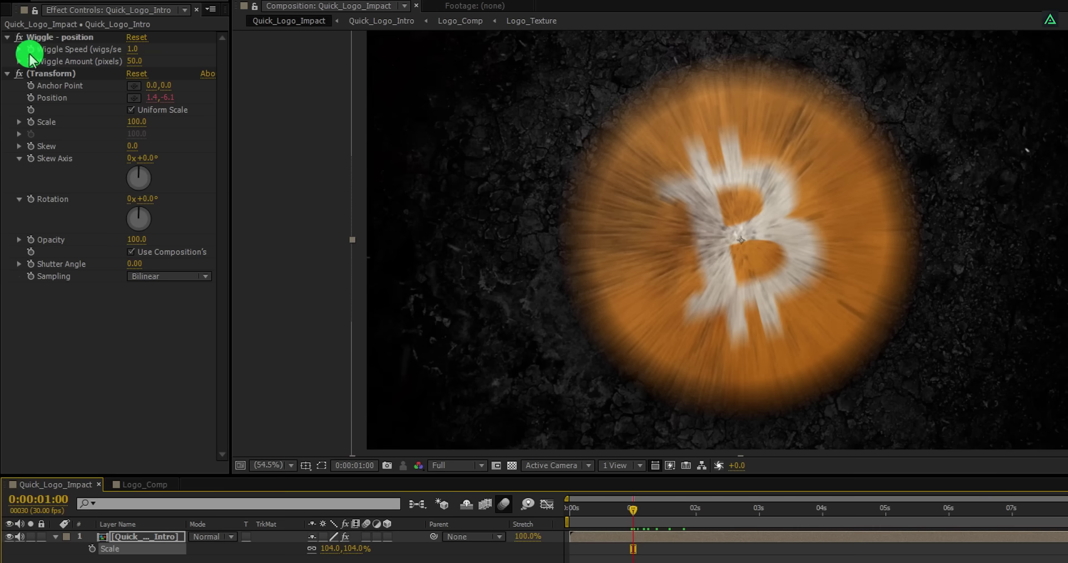
pyautogui.click(31, 53)
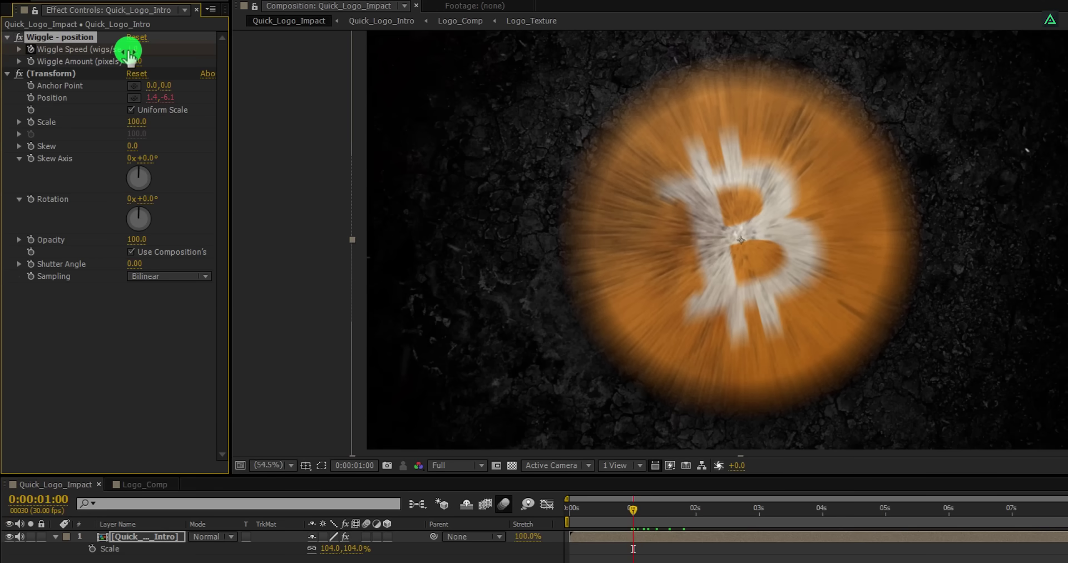
pyautogui.write('0')
pyautogui.press('Return')
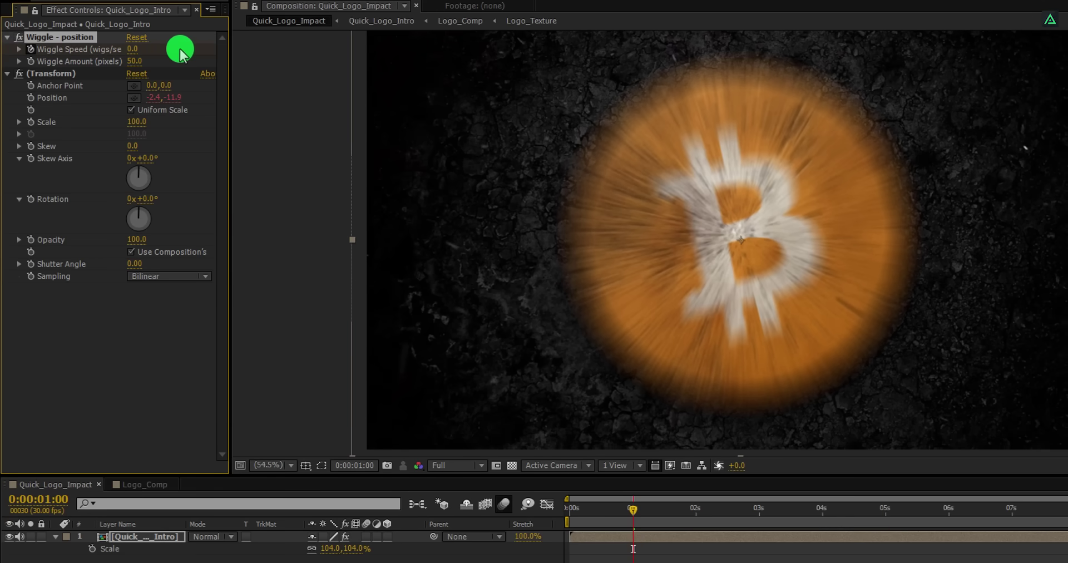
# Key Wiggle Speed to 1.0 a few frames later, then back to 0
pyautogui.hotkey('ctrl', 'Right')
pyautogui.hotkey('ctrl', 'Right')
pyautogui.hotkey('ctrl', 'Right')
pyautogui.hotkey('ctrl', 'Right')
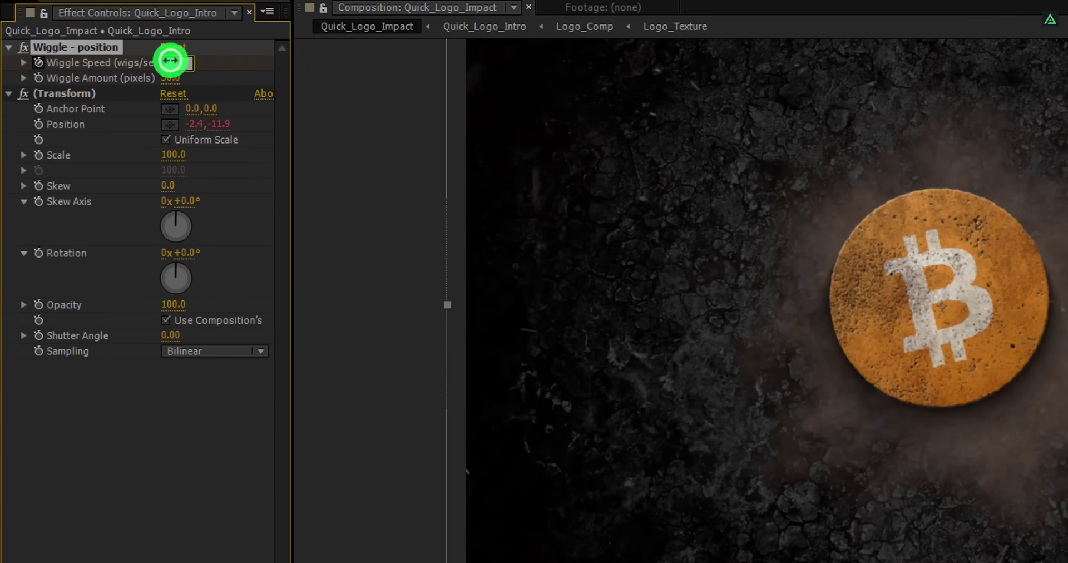
pyautogui.click(228, 72)
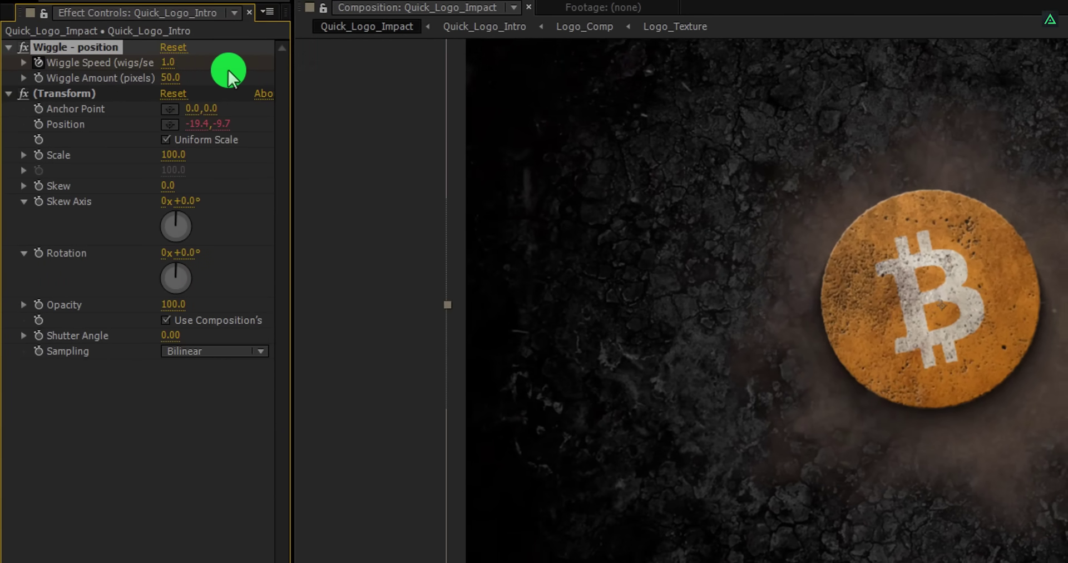
pyautogui.hotkey('ctrl', 'Right')
pyautogui.hotkey('ctrl', 'Right')
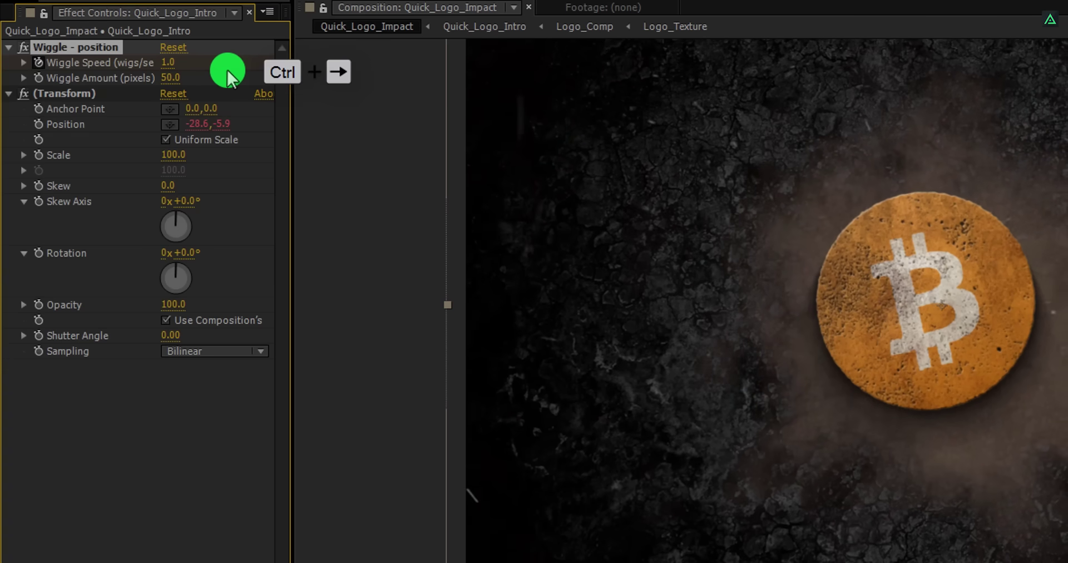
pyautogui.hotkey('ctrl', 'Right')
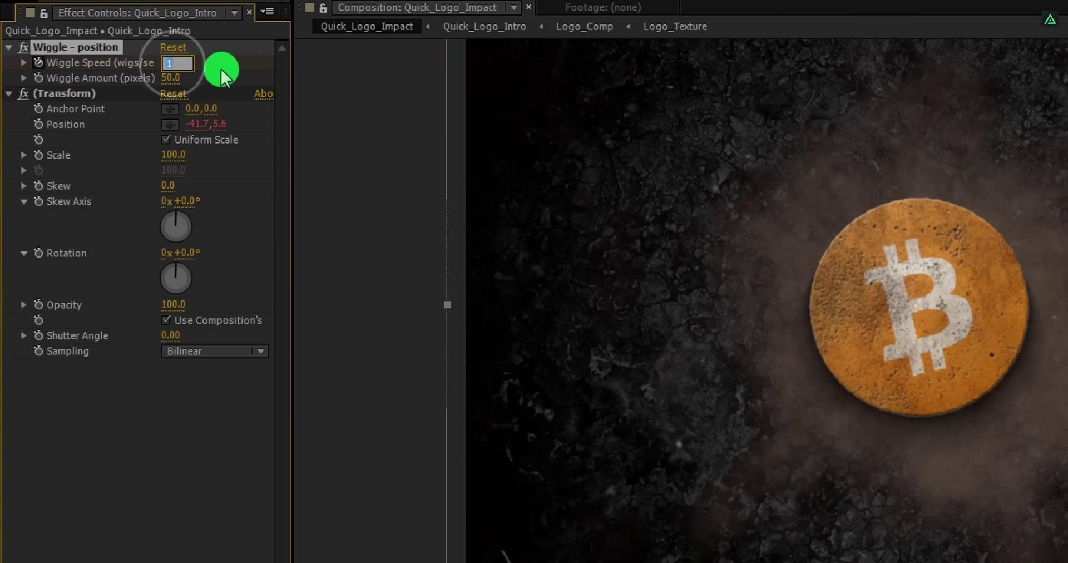
pyautogui.press('Return')
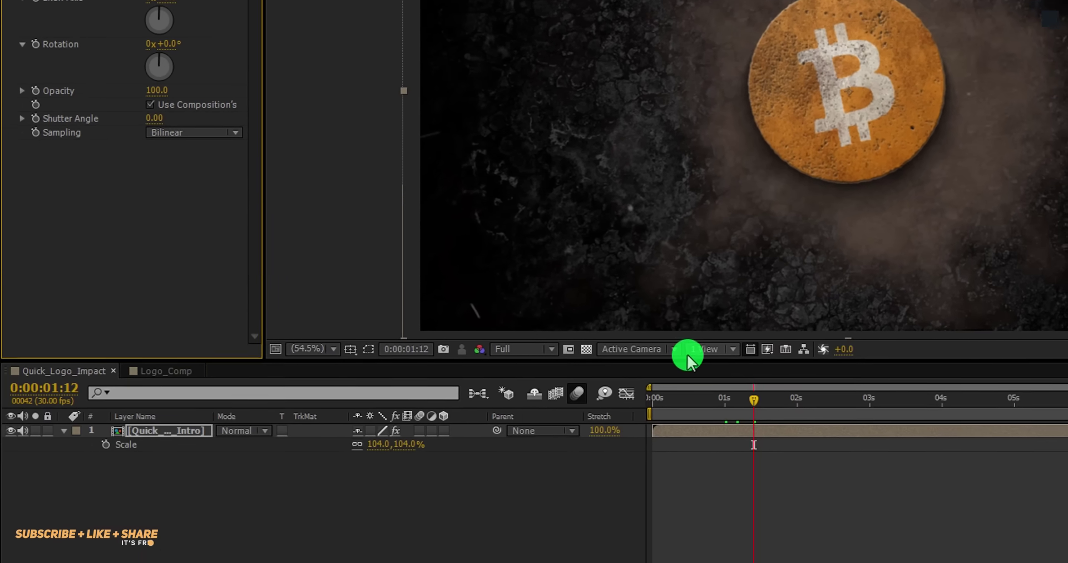
# Apply Easy Ease to the three Wiggle Speed keyframes on Quick_Logo_Intro and preview the shake
pyautogui.press('u')
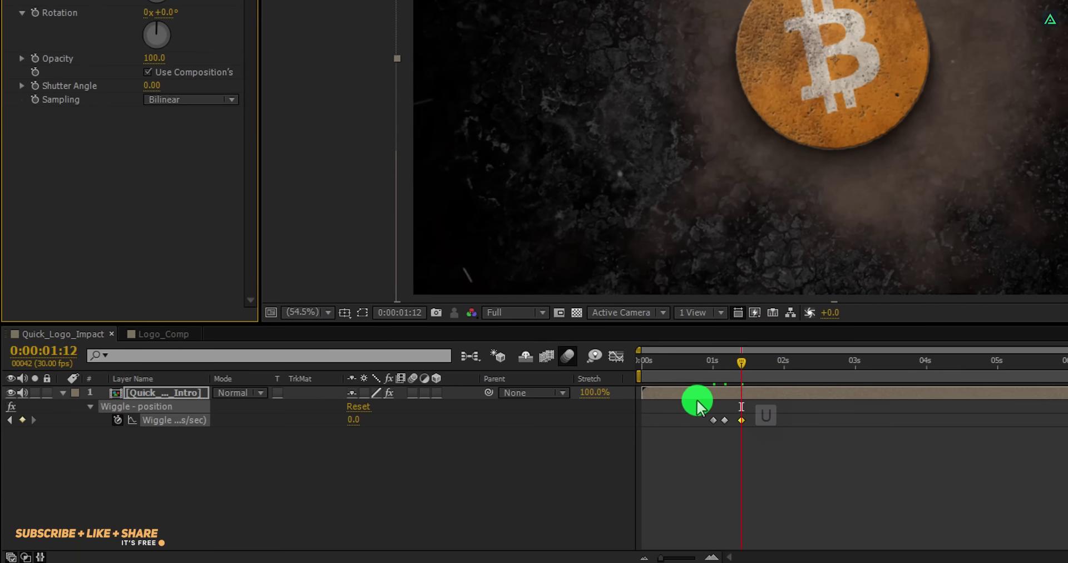
pyautogui.moveTo(698, 406); pyautogui.dragTo(737, 432)
pyautogui.rightClick(726, 420)
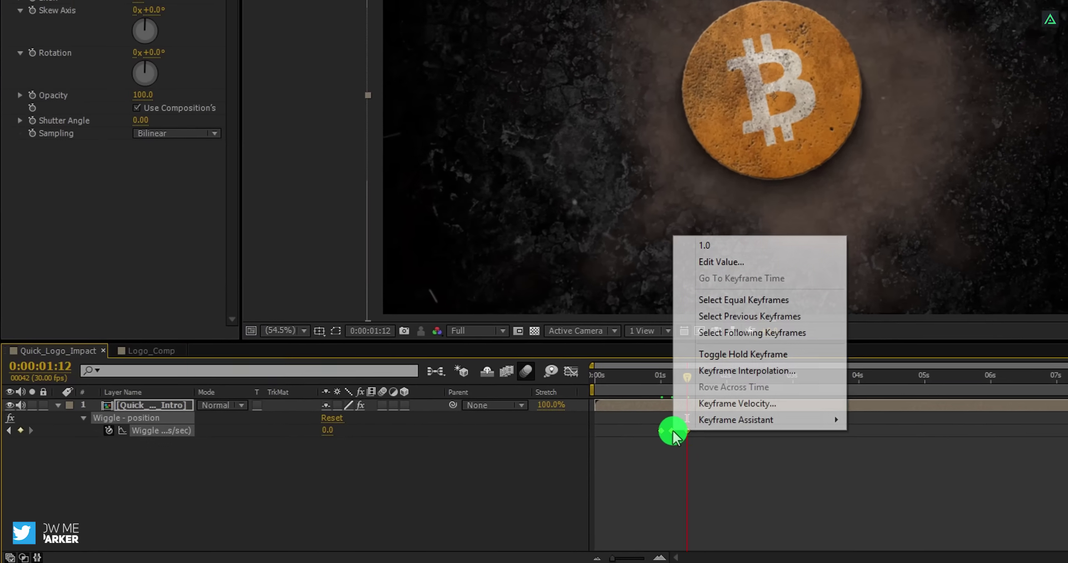
pyautogui.moveTo(690, 422)
pyautogui.click(915, 456)
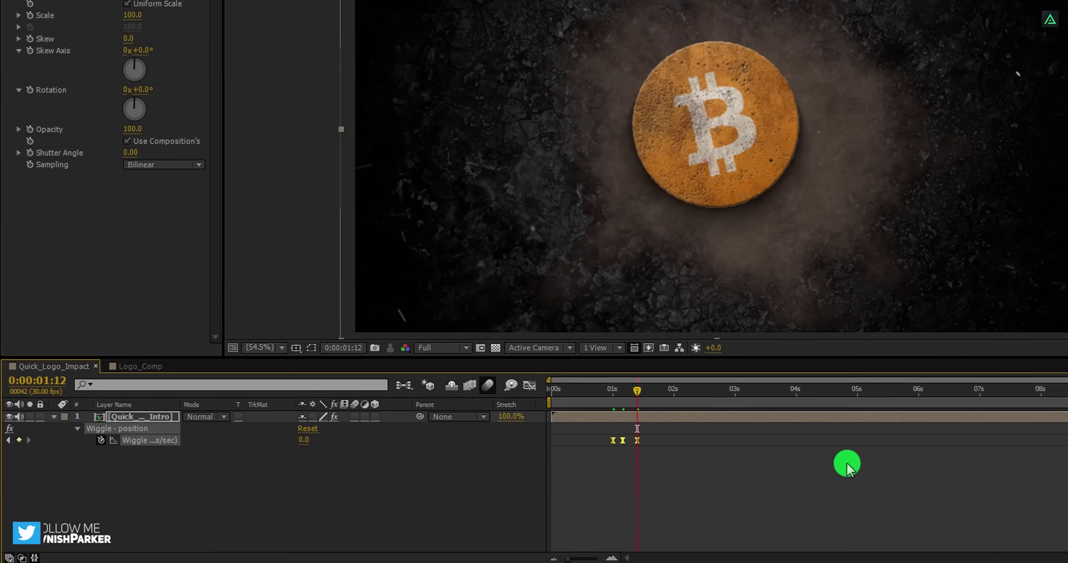
pyautogui.press('space')
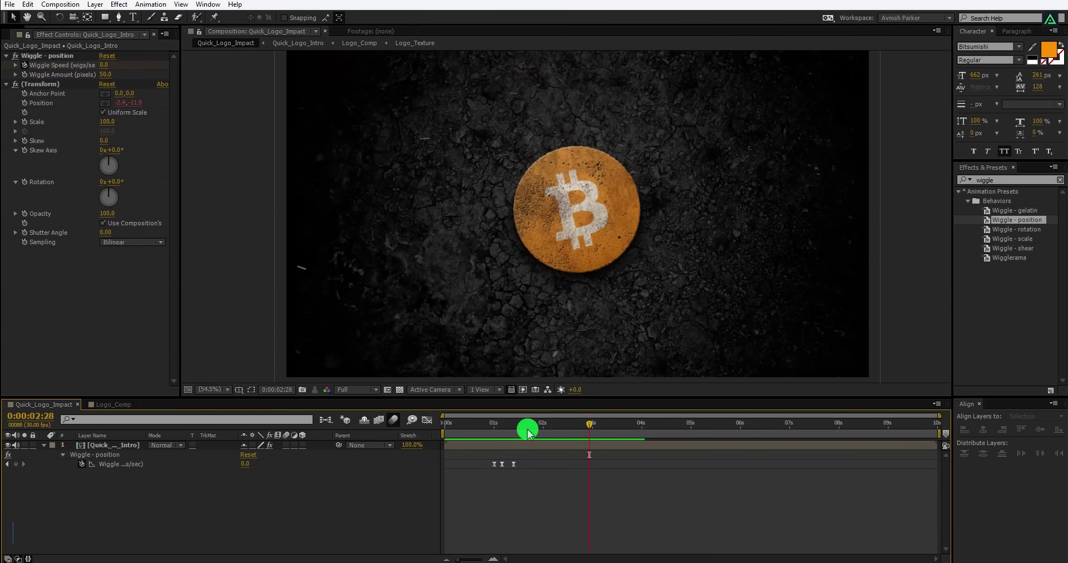
# At 0:00:01:05, set Wiggle Amount to 30 pixels and enable motion blur on the intro layer
pyautogui.moveTo(527, 431); pyautogui.dragTo(502, 436)
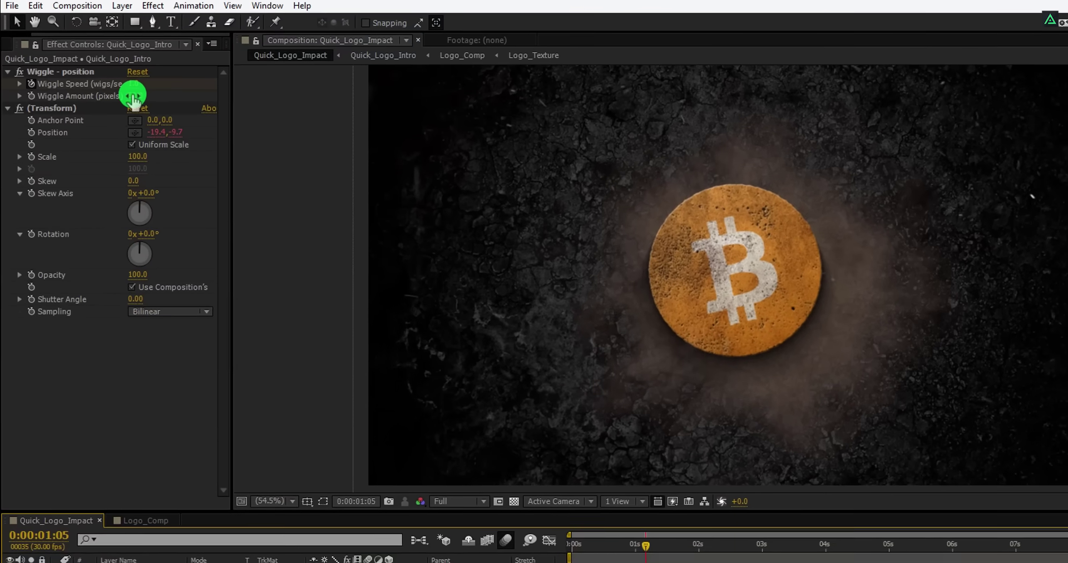
pyautogui.click(104, 74)
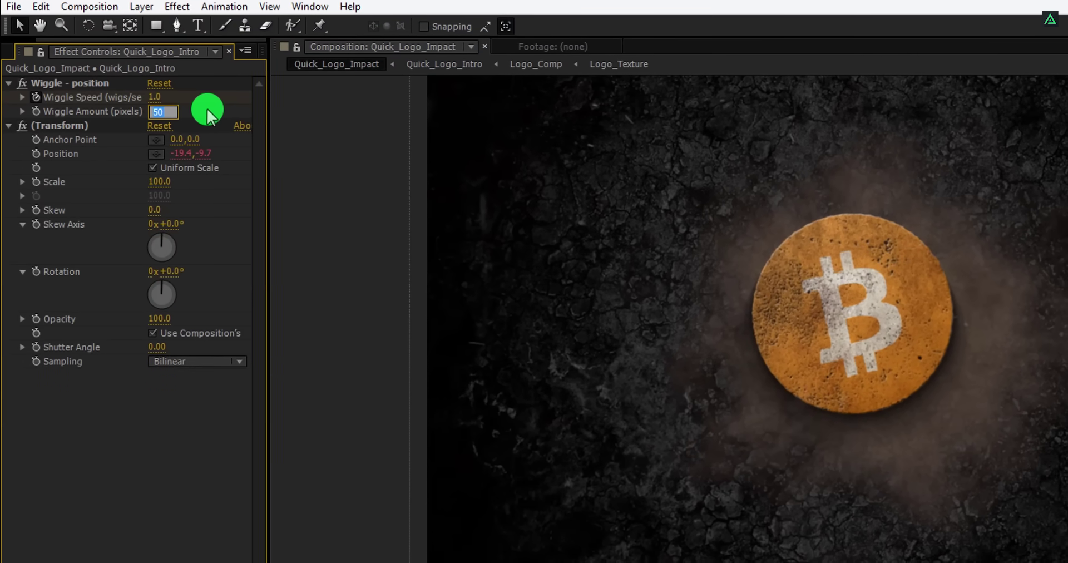
pyautogui.write('30')
pyautogui.press('Return')
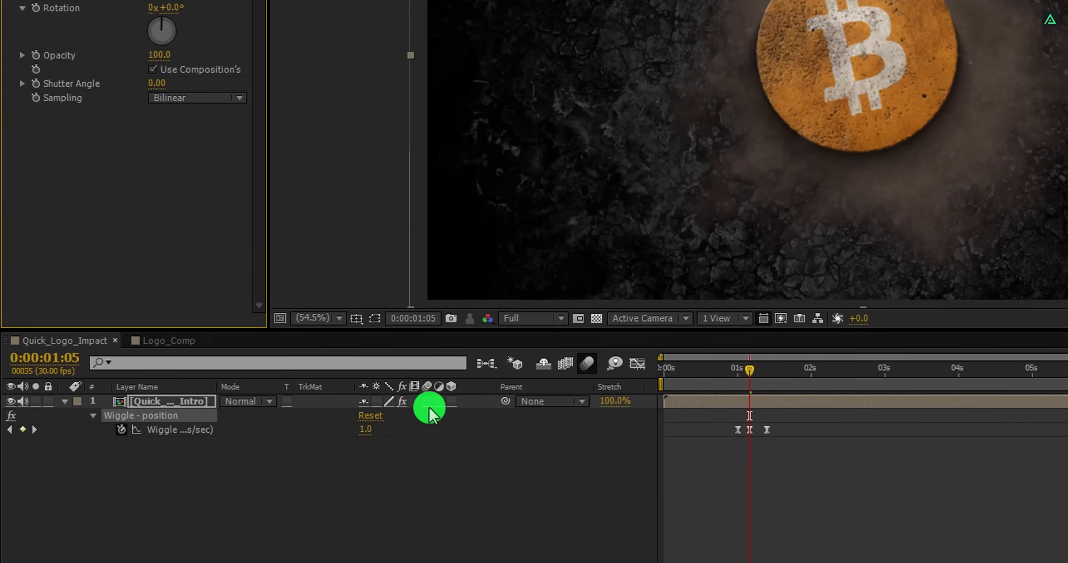
pyautogui.click(427, 401)
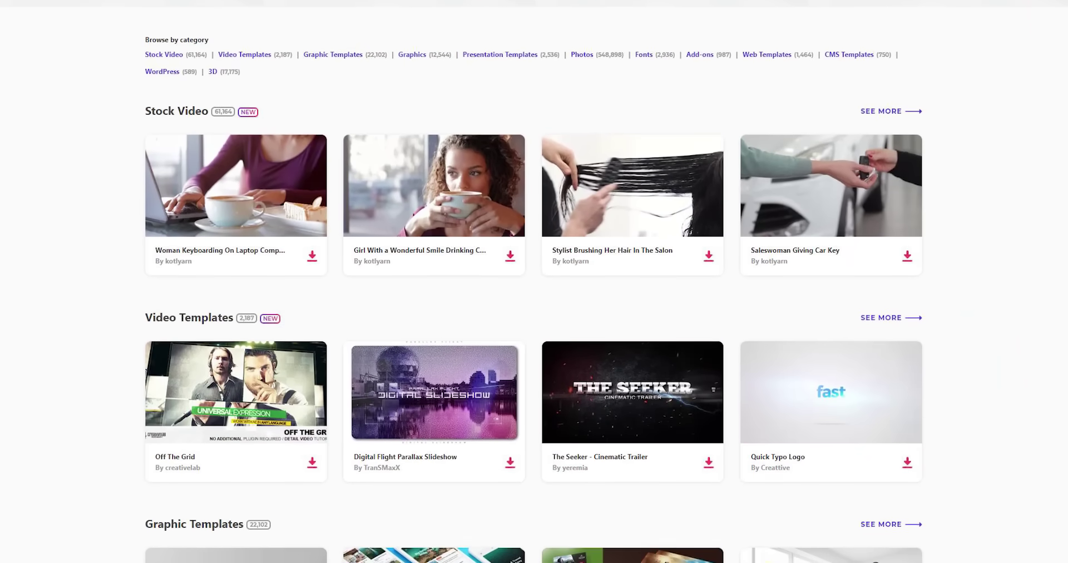
# Scroll down the Envato Elements page to browse the Video Templates and other categories
pyautogui.scroll(-4, 535, 282)
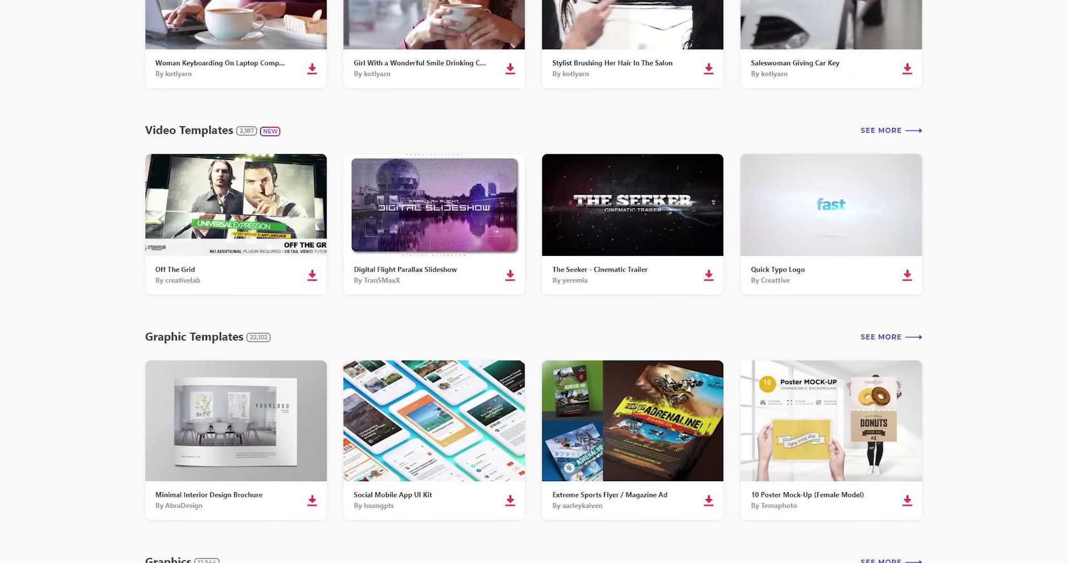
pyautogui.scroll(-2, 534, 281)
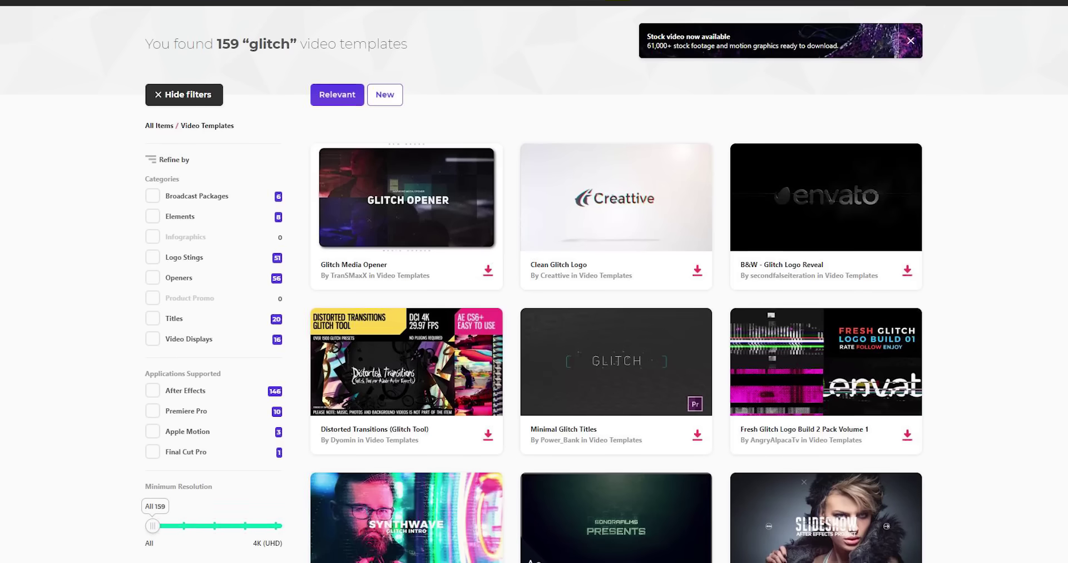
pyautogui.scroll(-4, 535, 282)
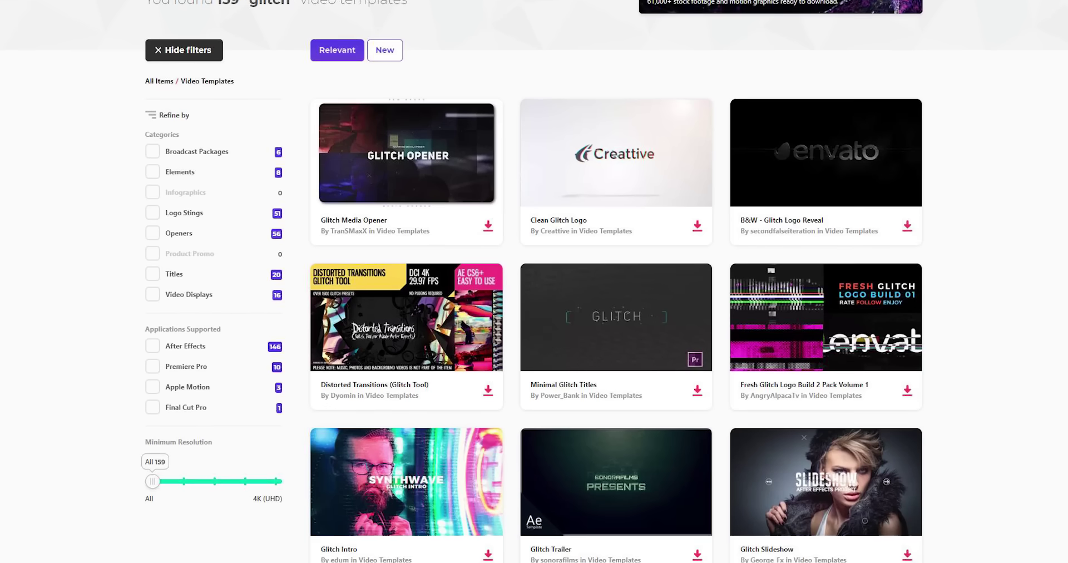